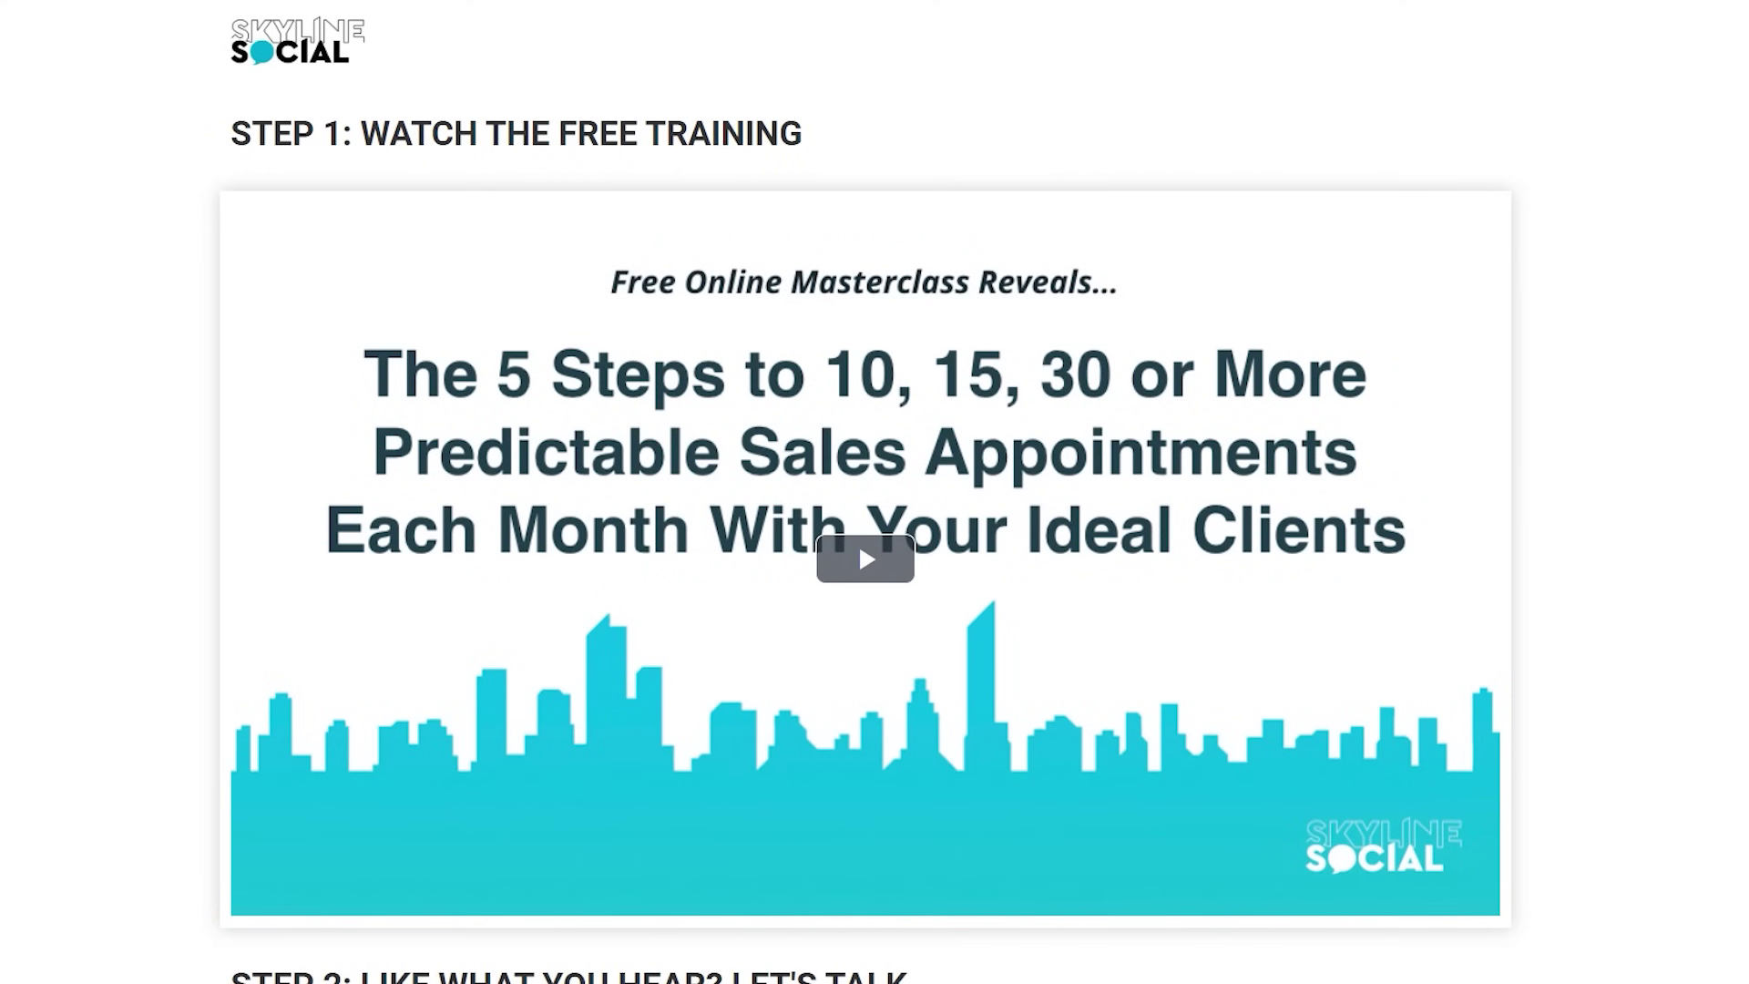
# Review the free training video page and the sales funnel map from the opt-in page to the call confirmation page.
pyautogui.click(859, 543)
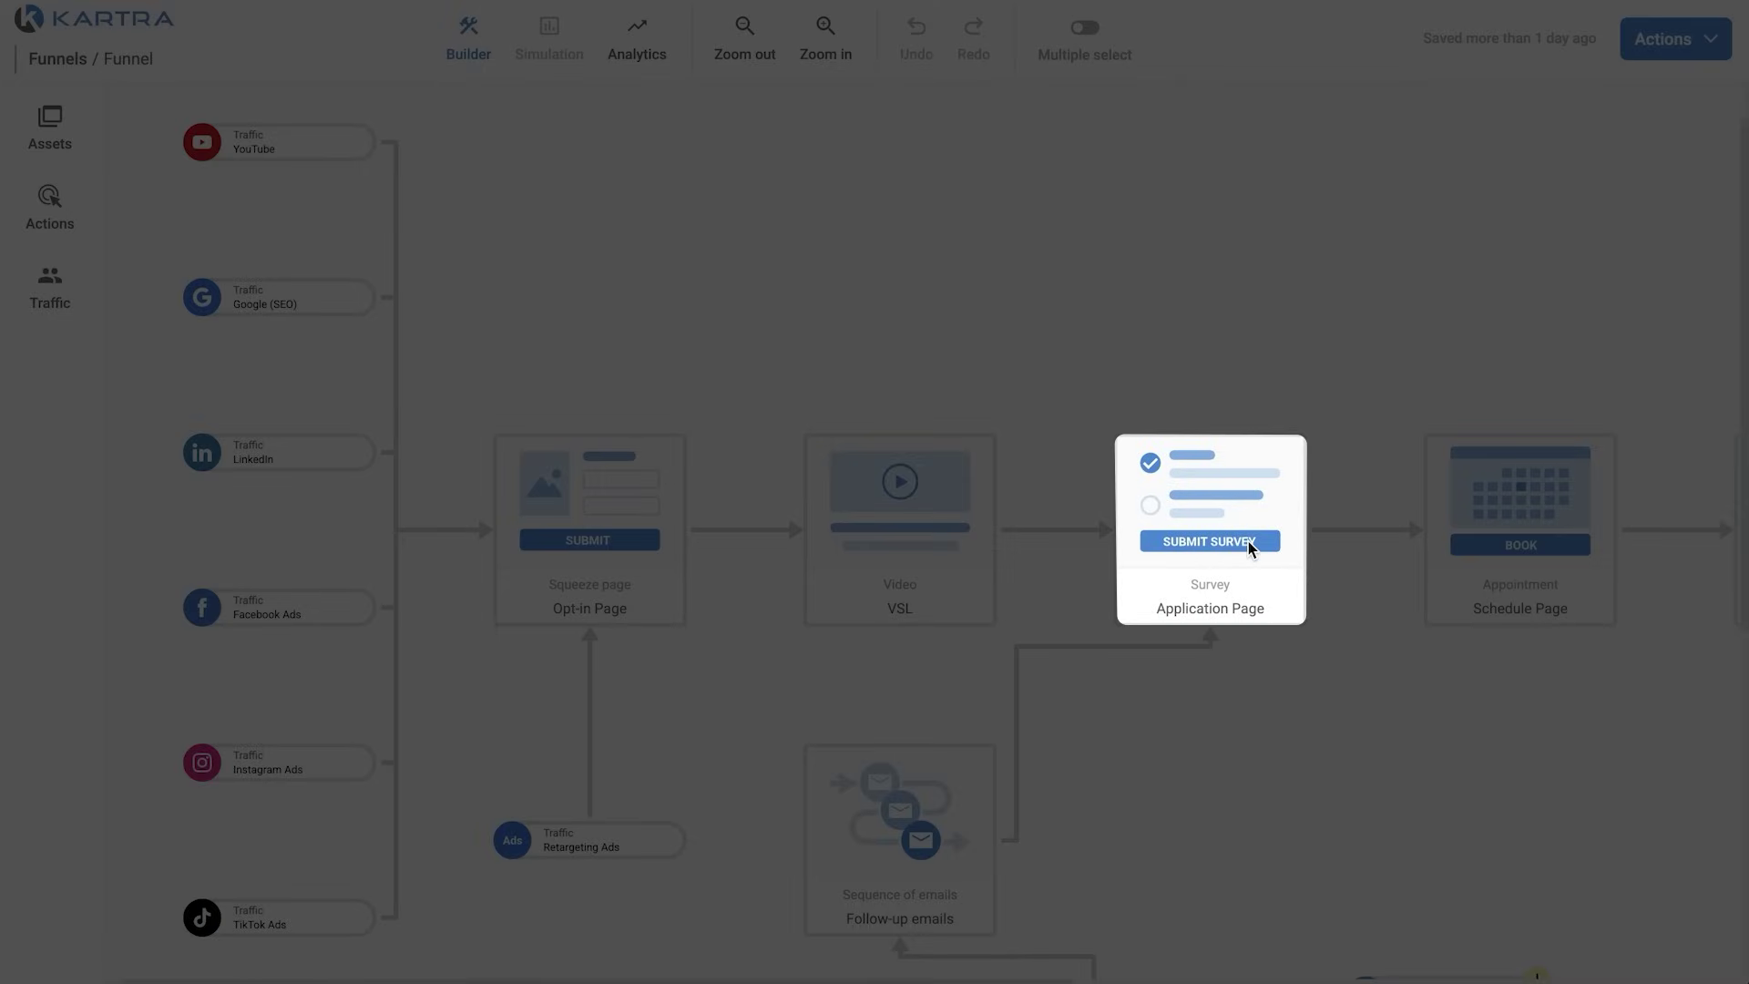
pyautogui.click(1249, 541)
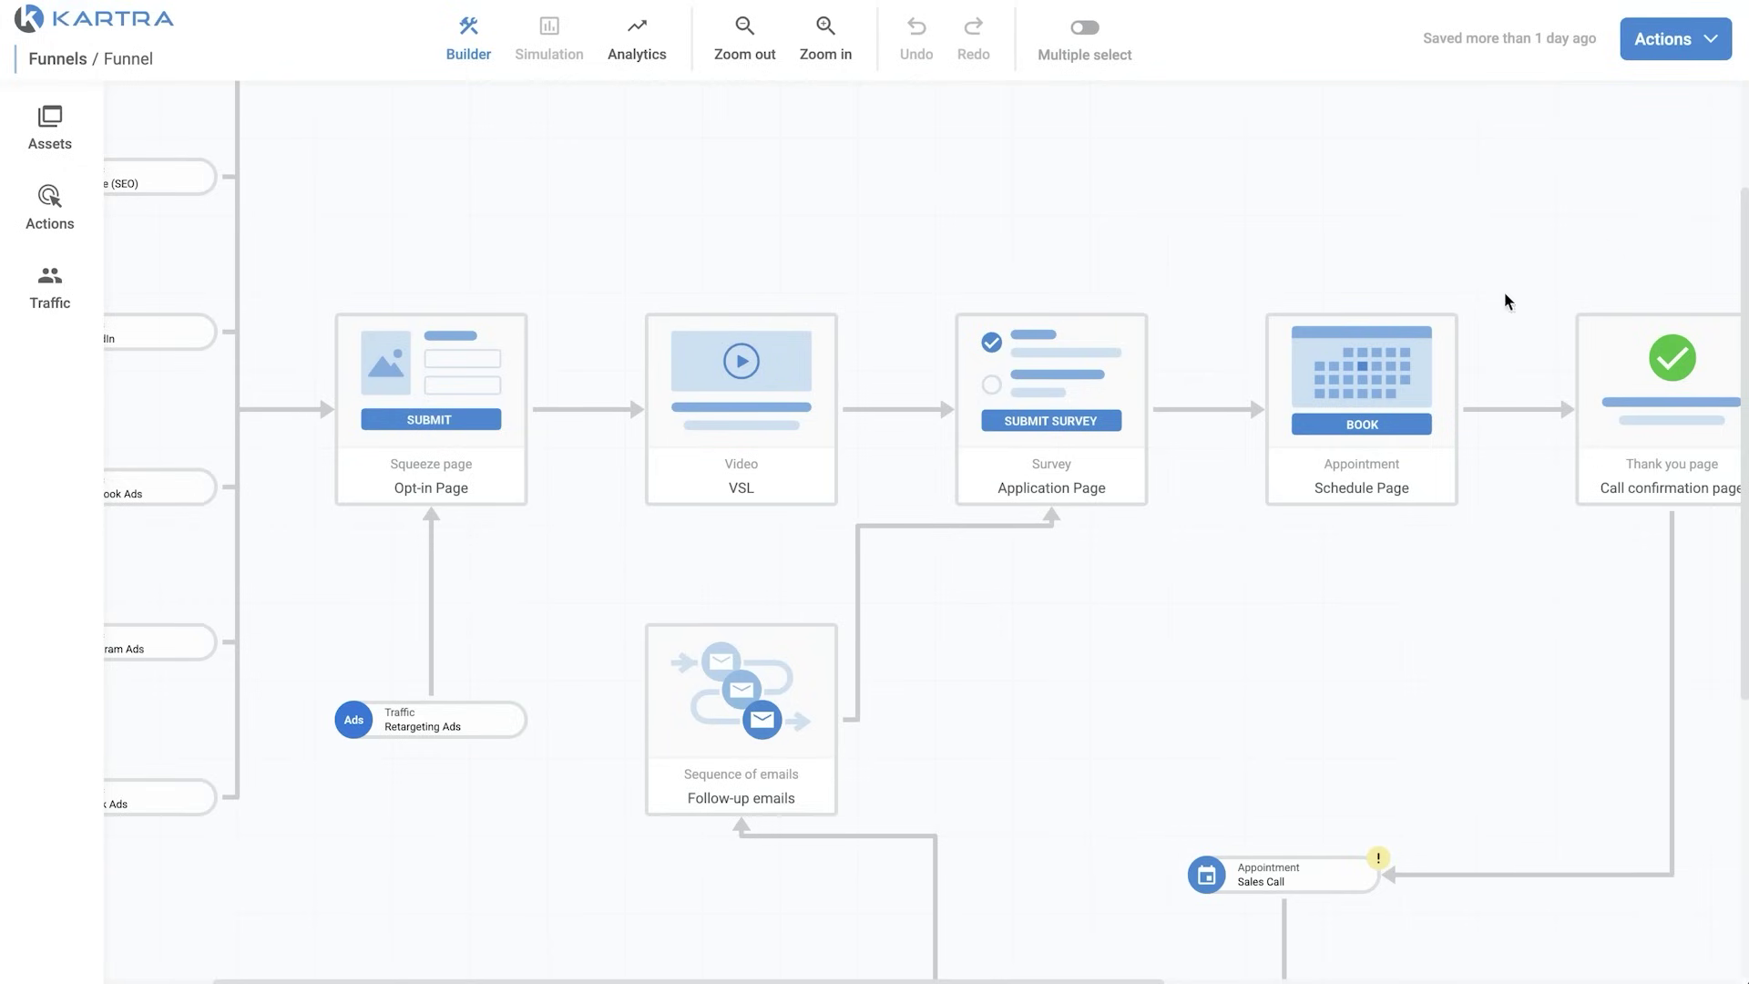
pyautogui.hscroll(-3, 598, 575)
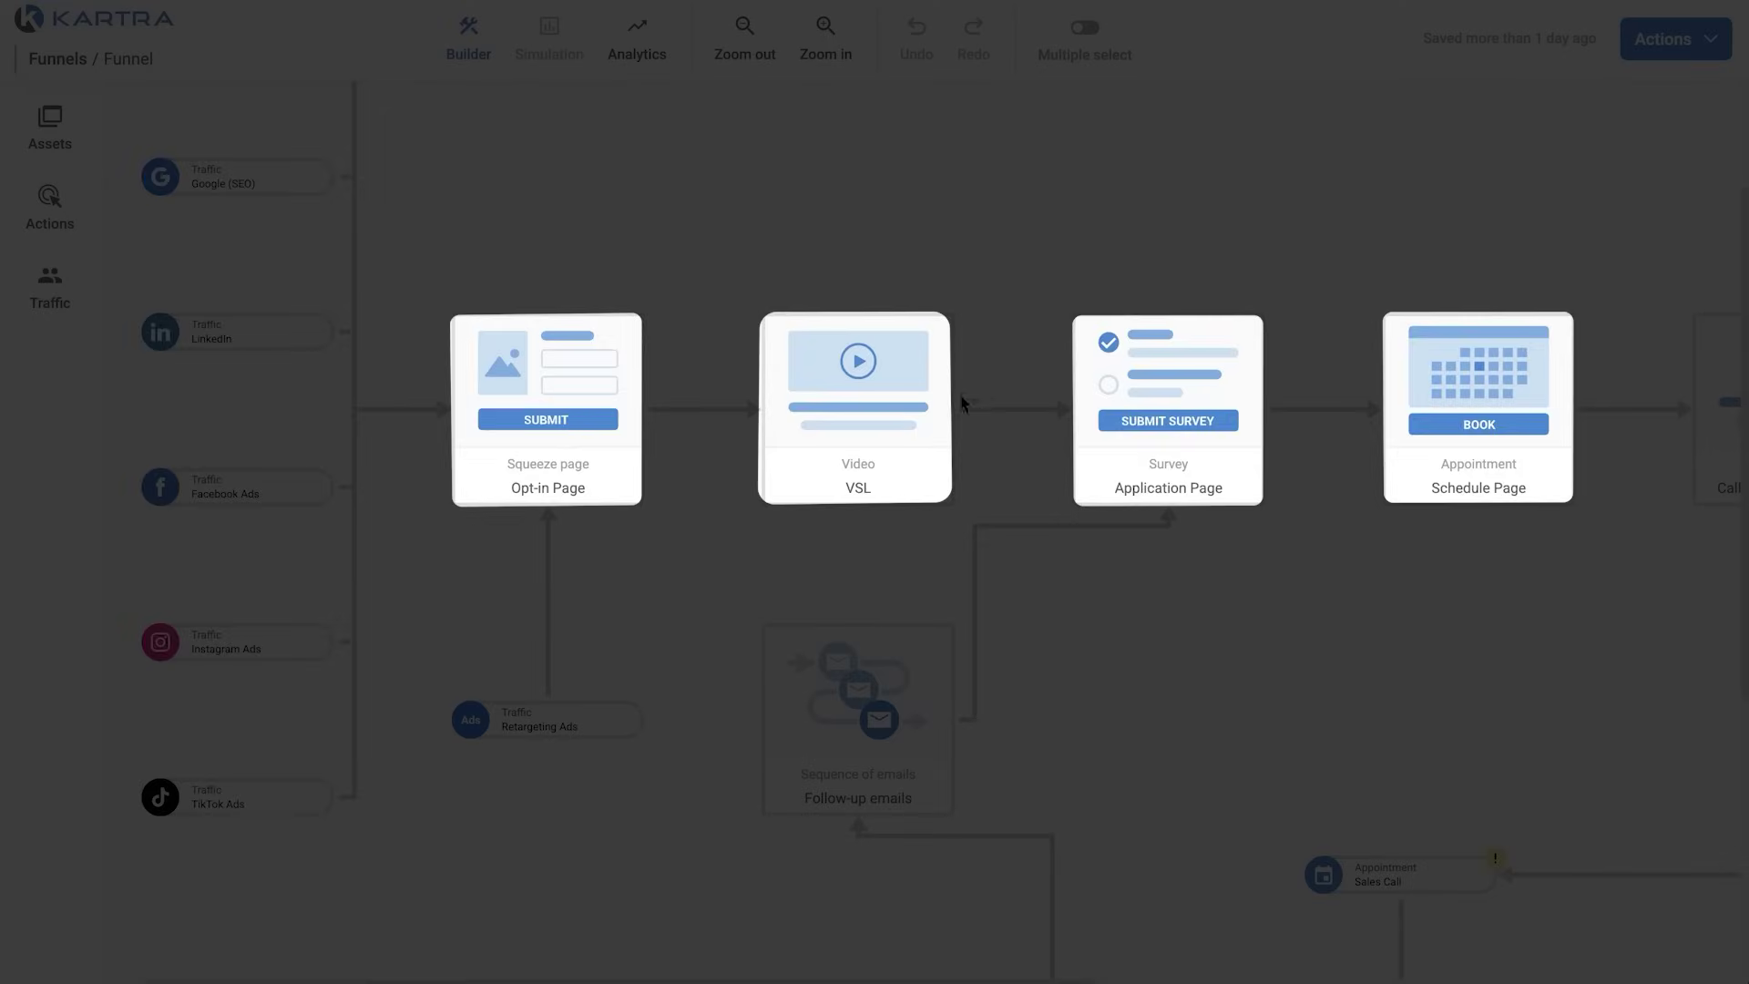
pyautogui.hscroll(6, 963, 402)
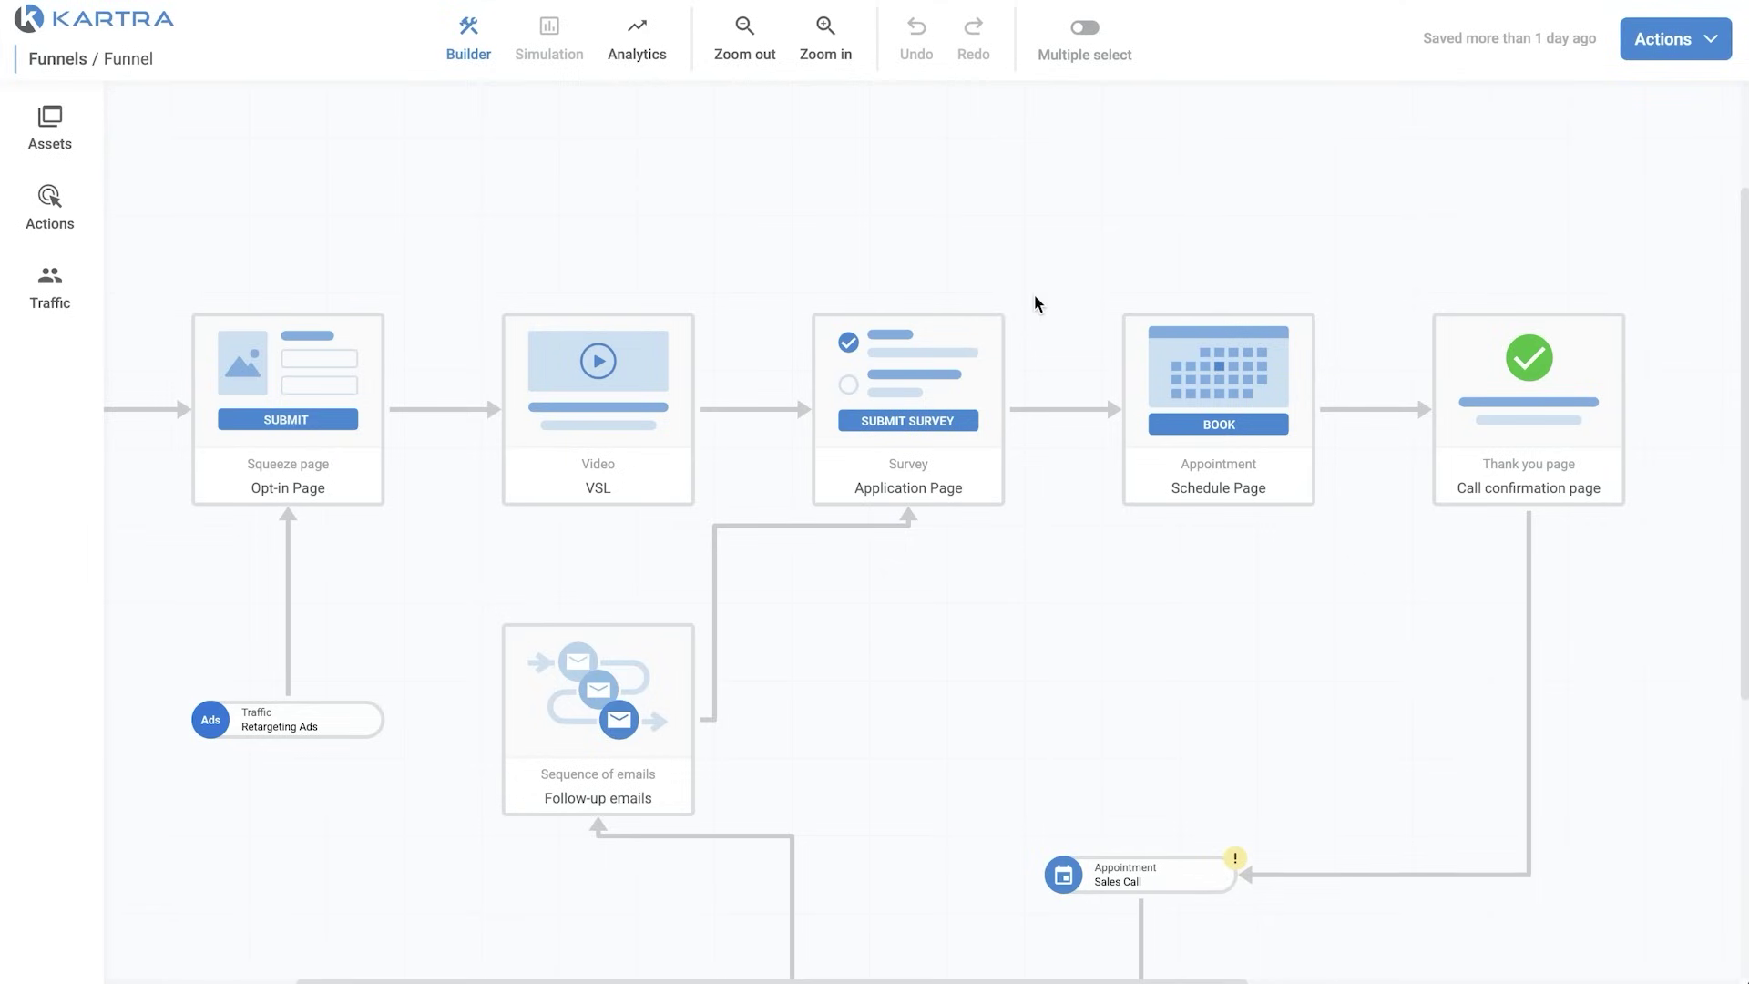
pyautogui.hscroll(-3, 798, 289)
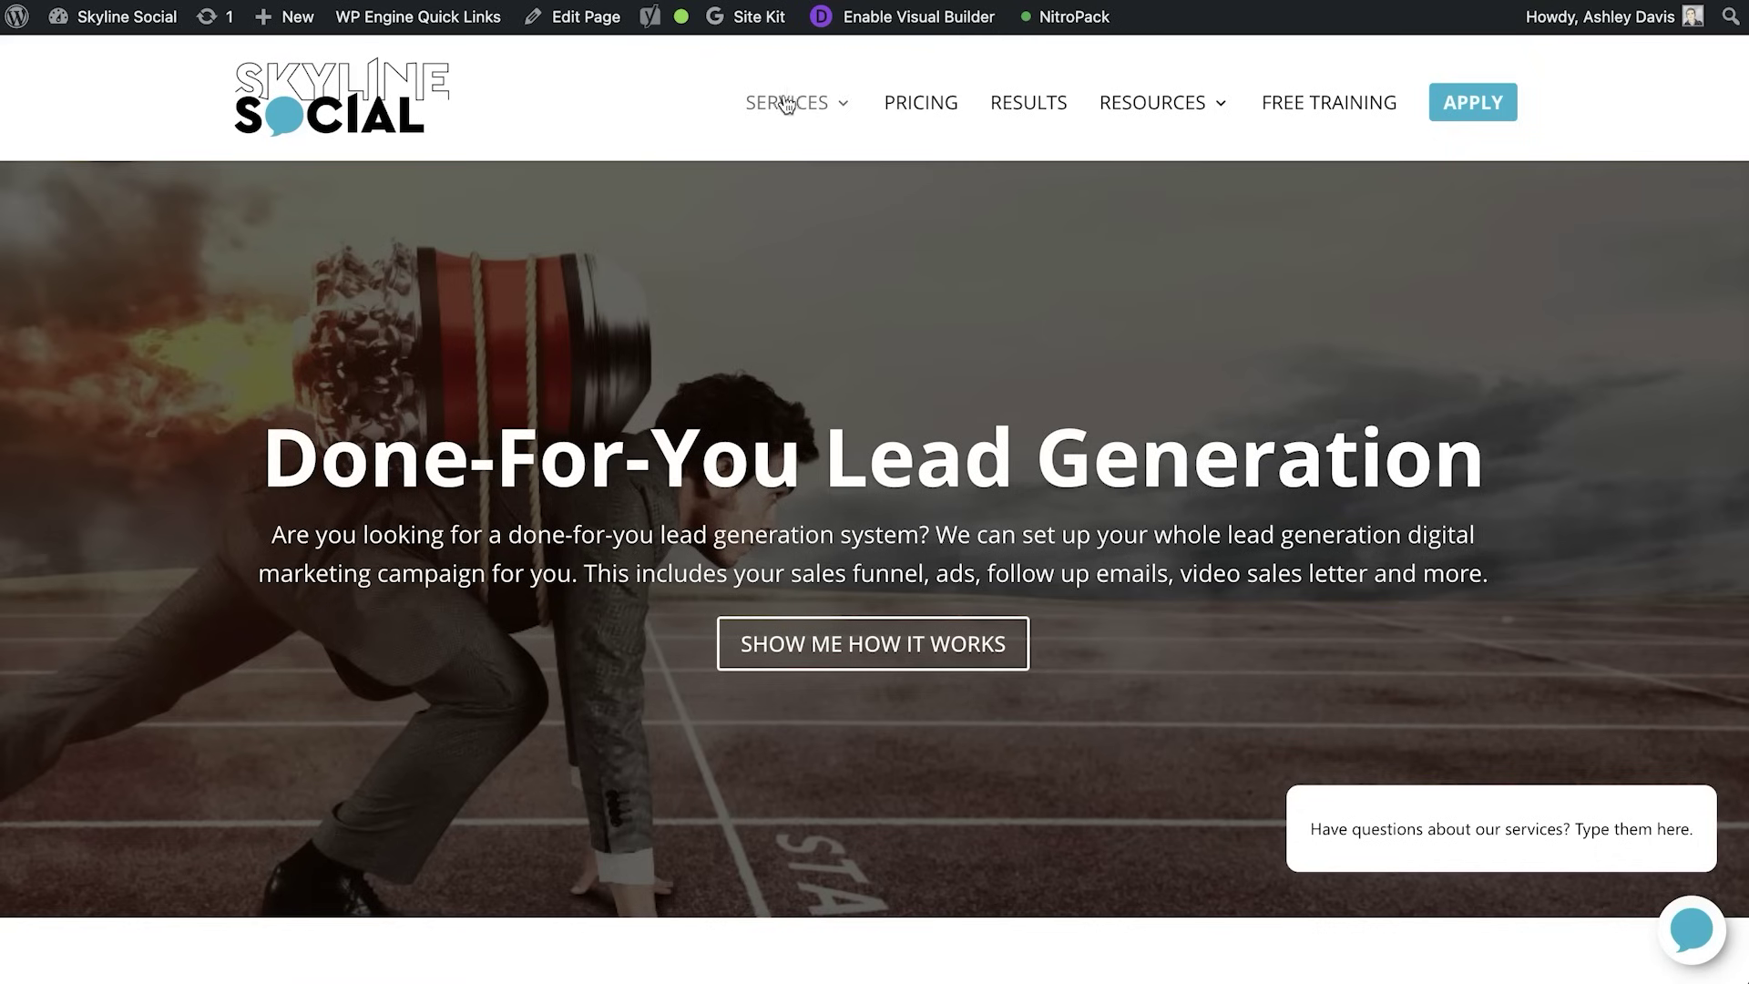
# Read through the steps of the done-for-you marketing program on its web page, returning to Step One's questionnaire section.
pyautogui.moveTo(782, 116)
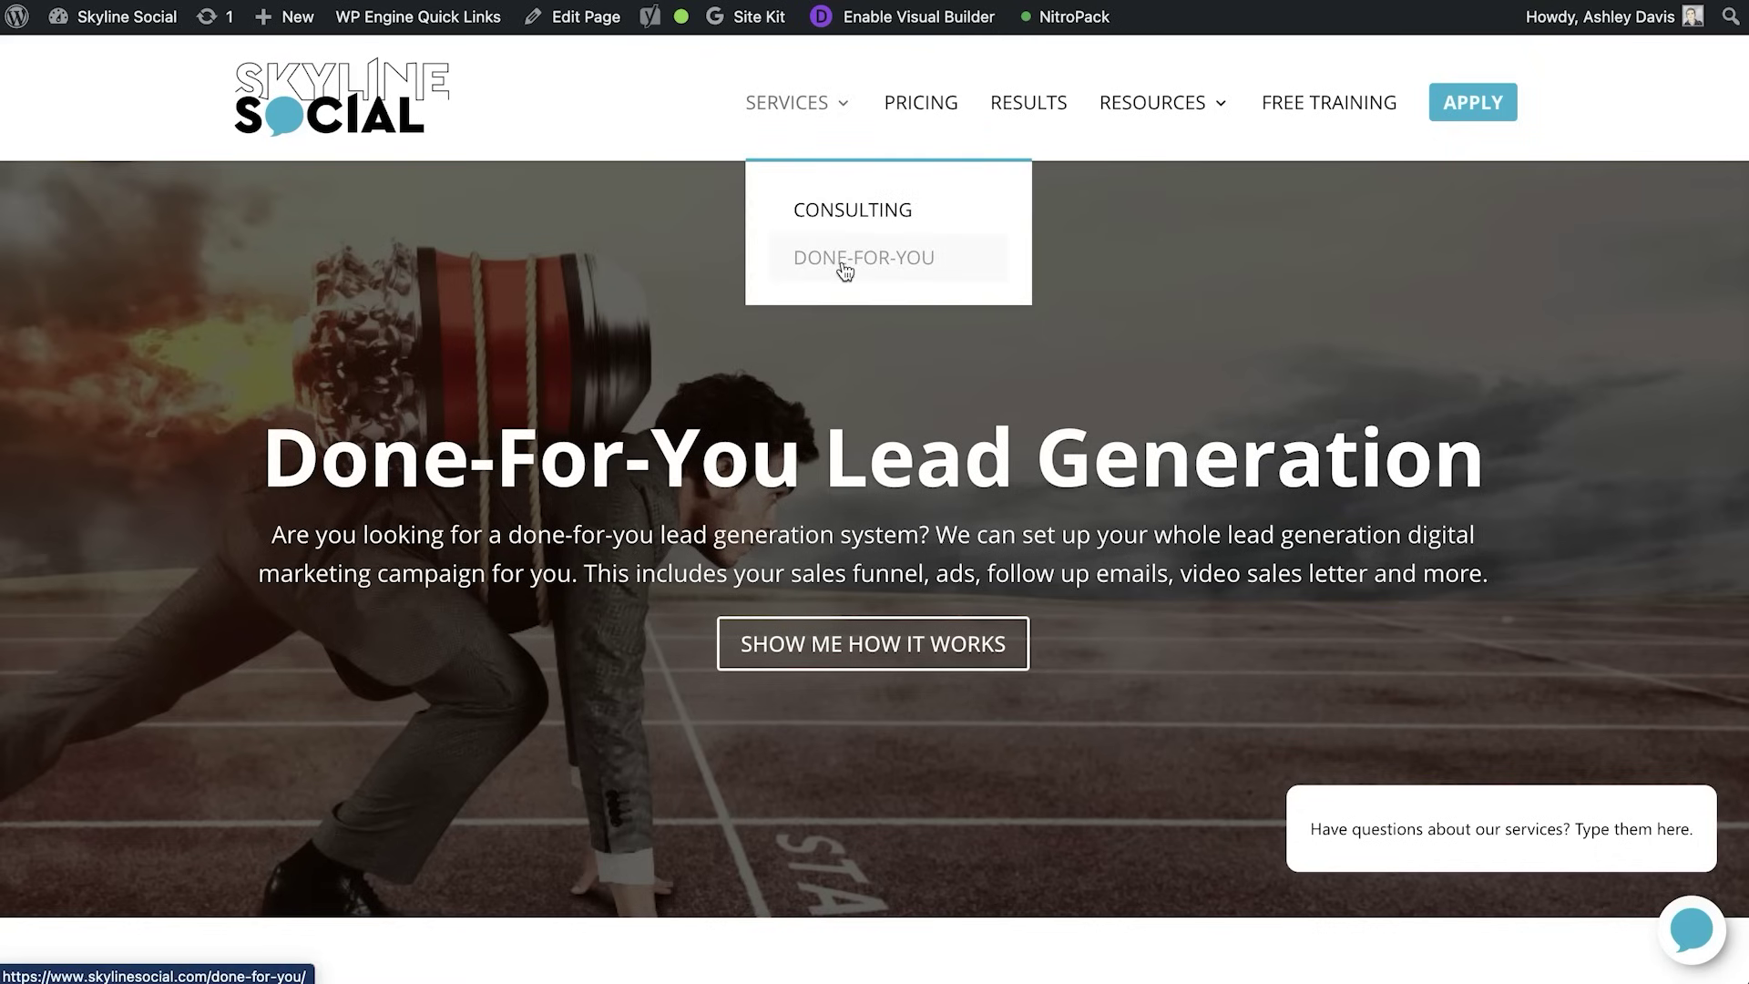
pyautogui.scroll(-6, 1210, 524)
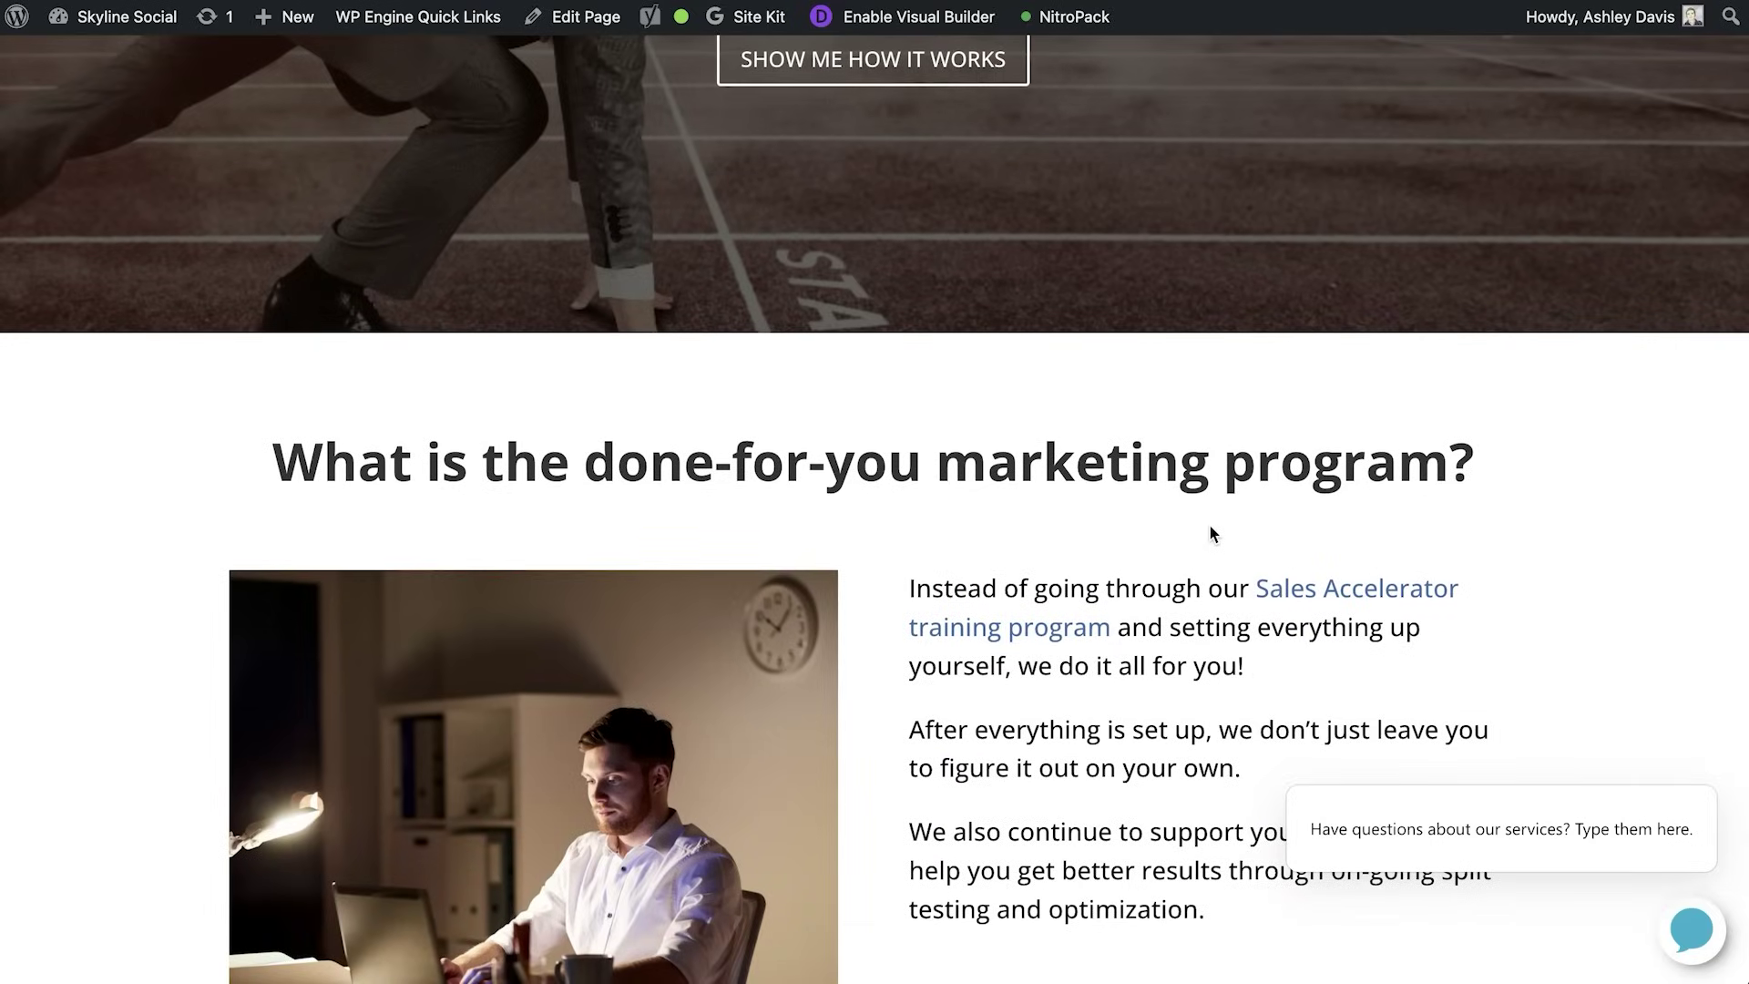
pyautogui.scroll(-15, 1210, 533)
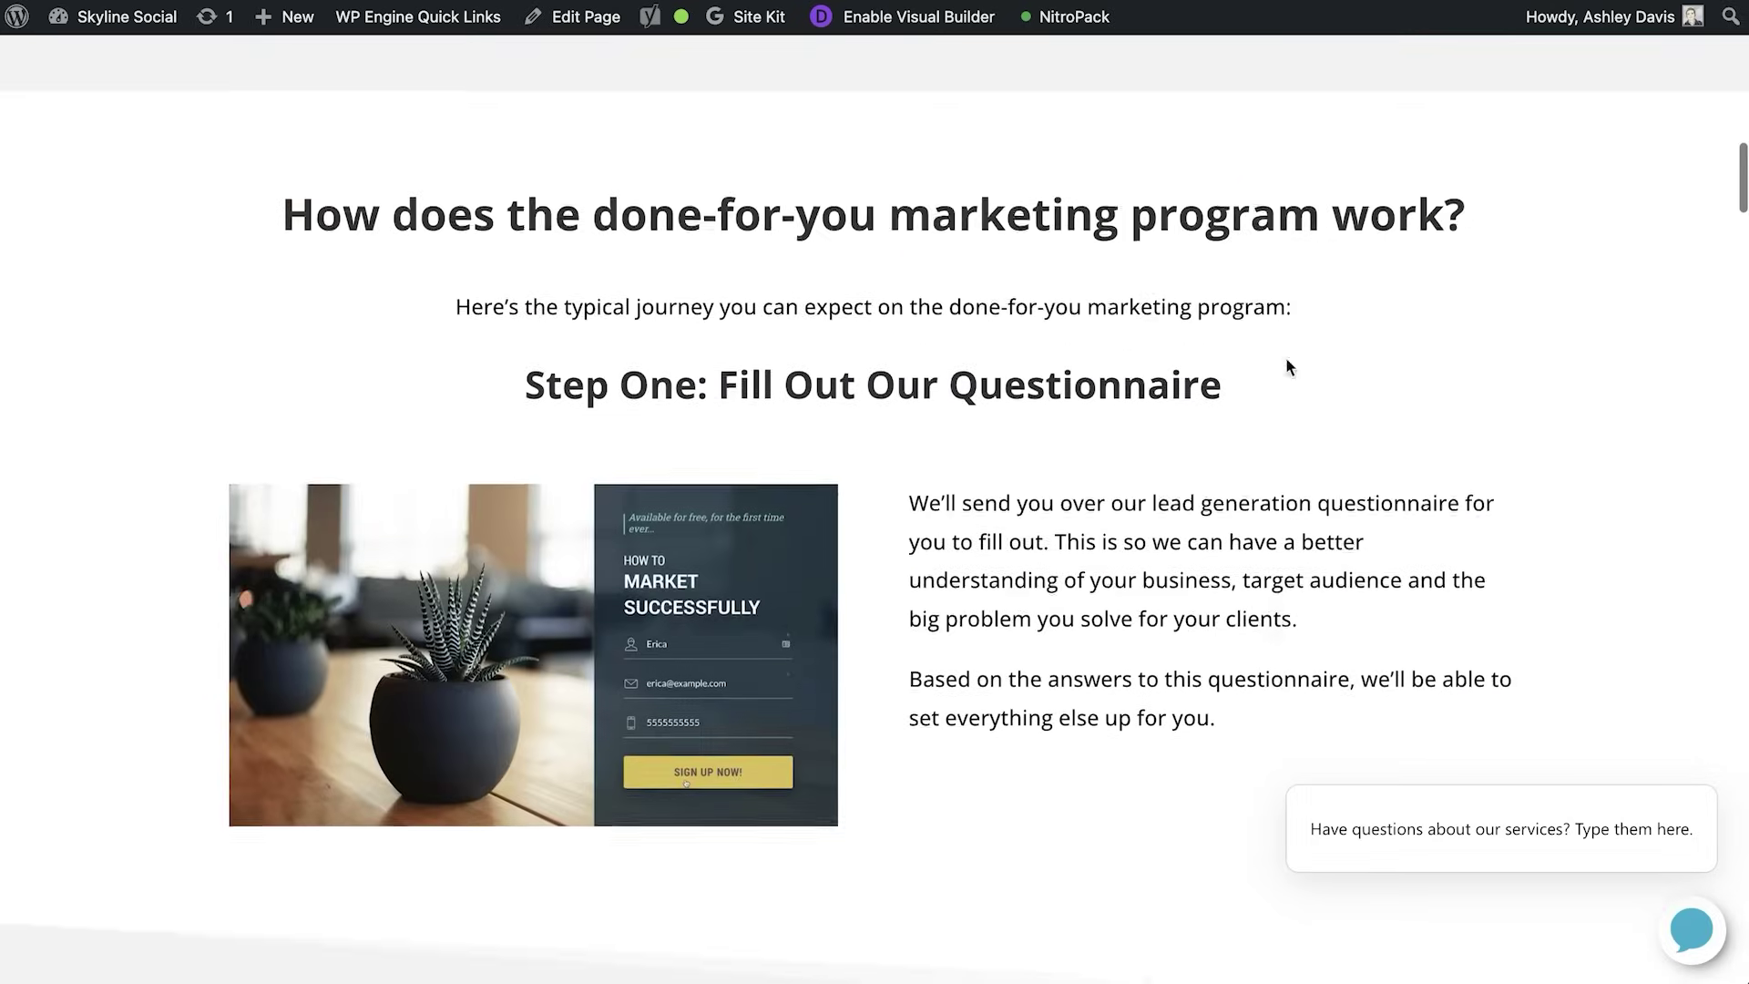
pyautogui.scroll(-8, 1286, 360)
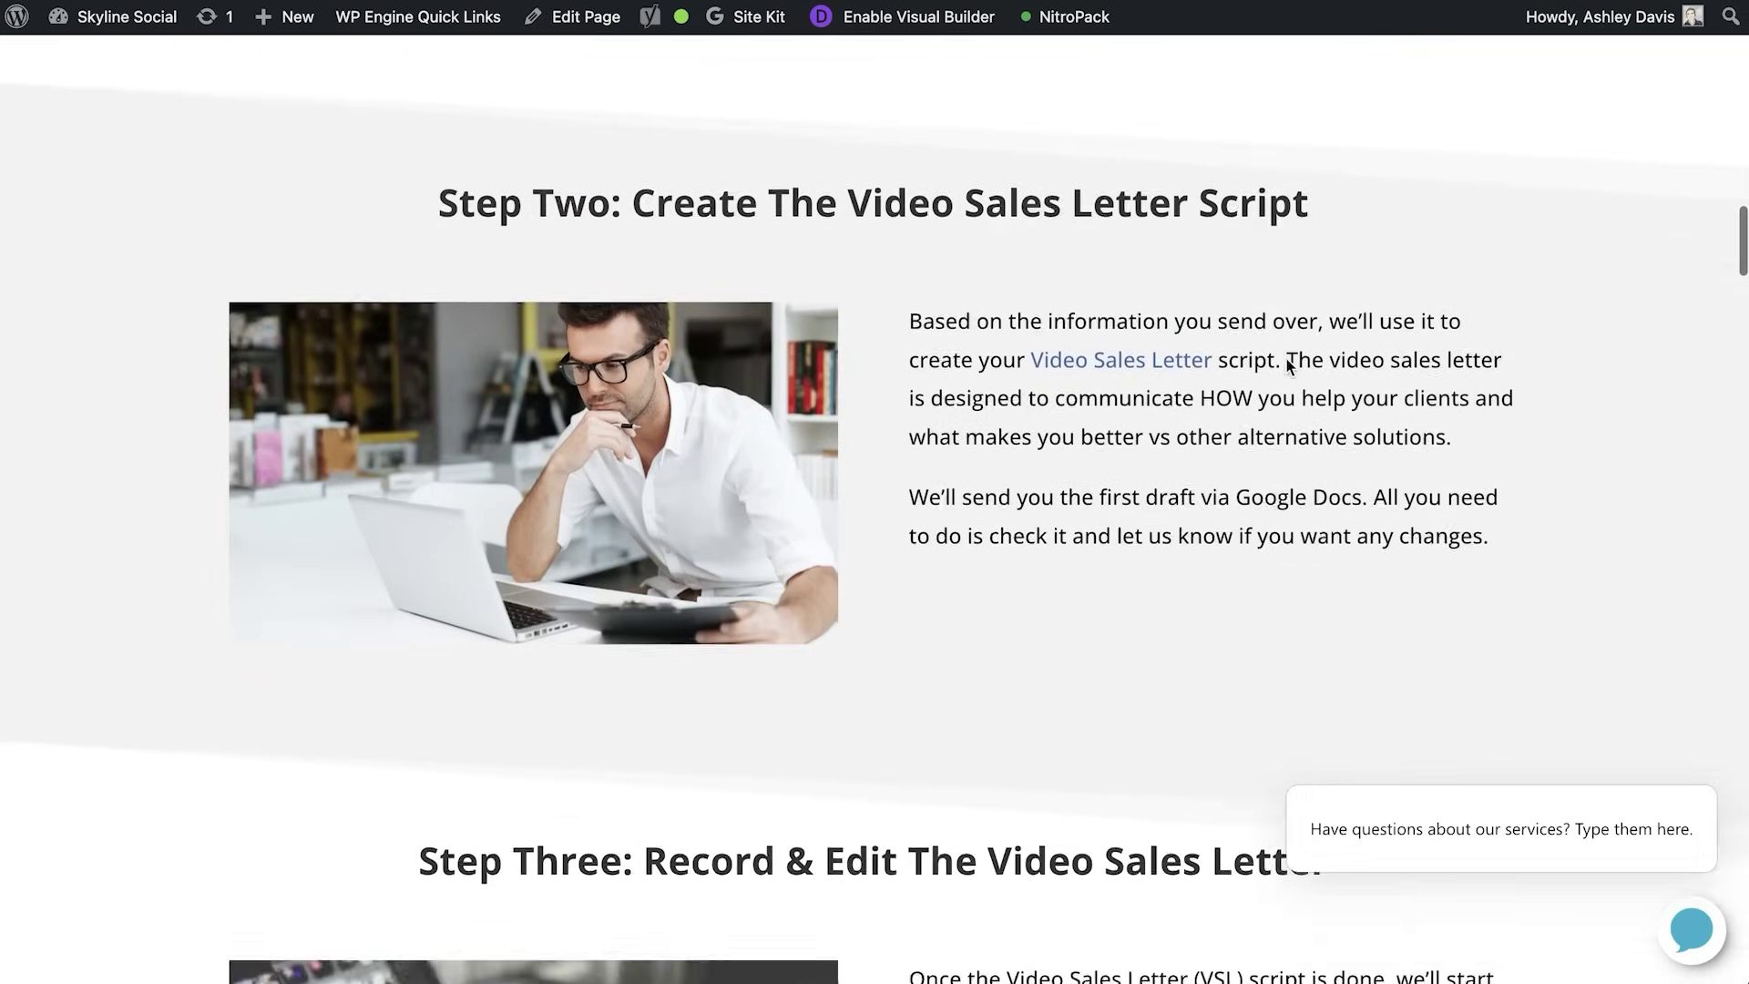
pyautogui.scroll(-18, 1289, 365)
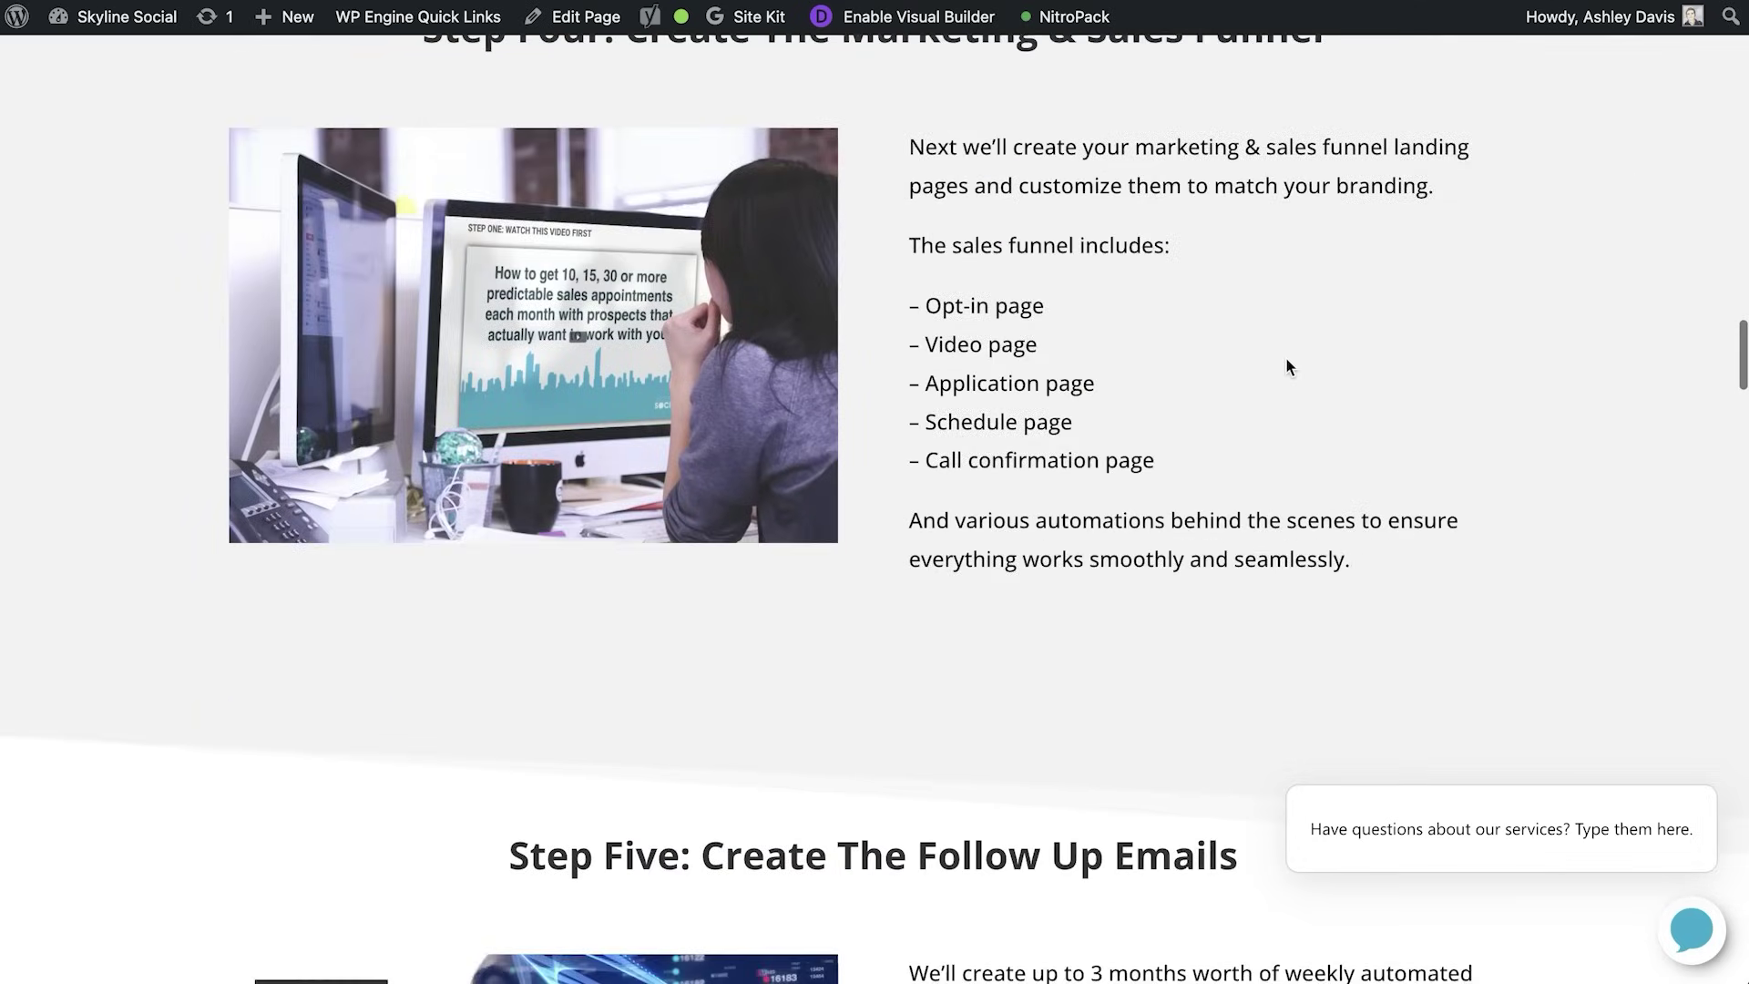
pyautogui.scroll(20, 1288, 365)
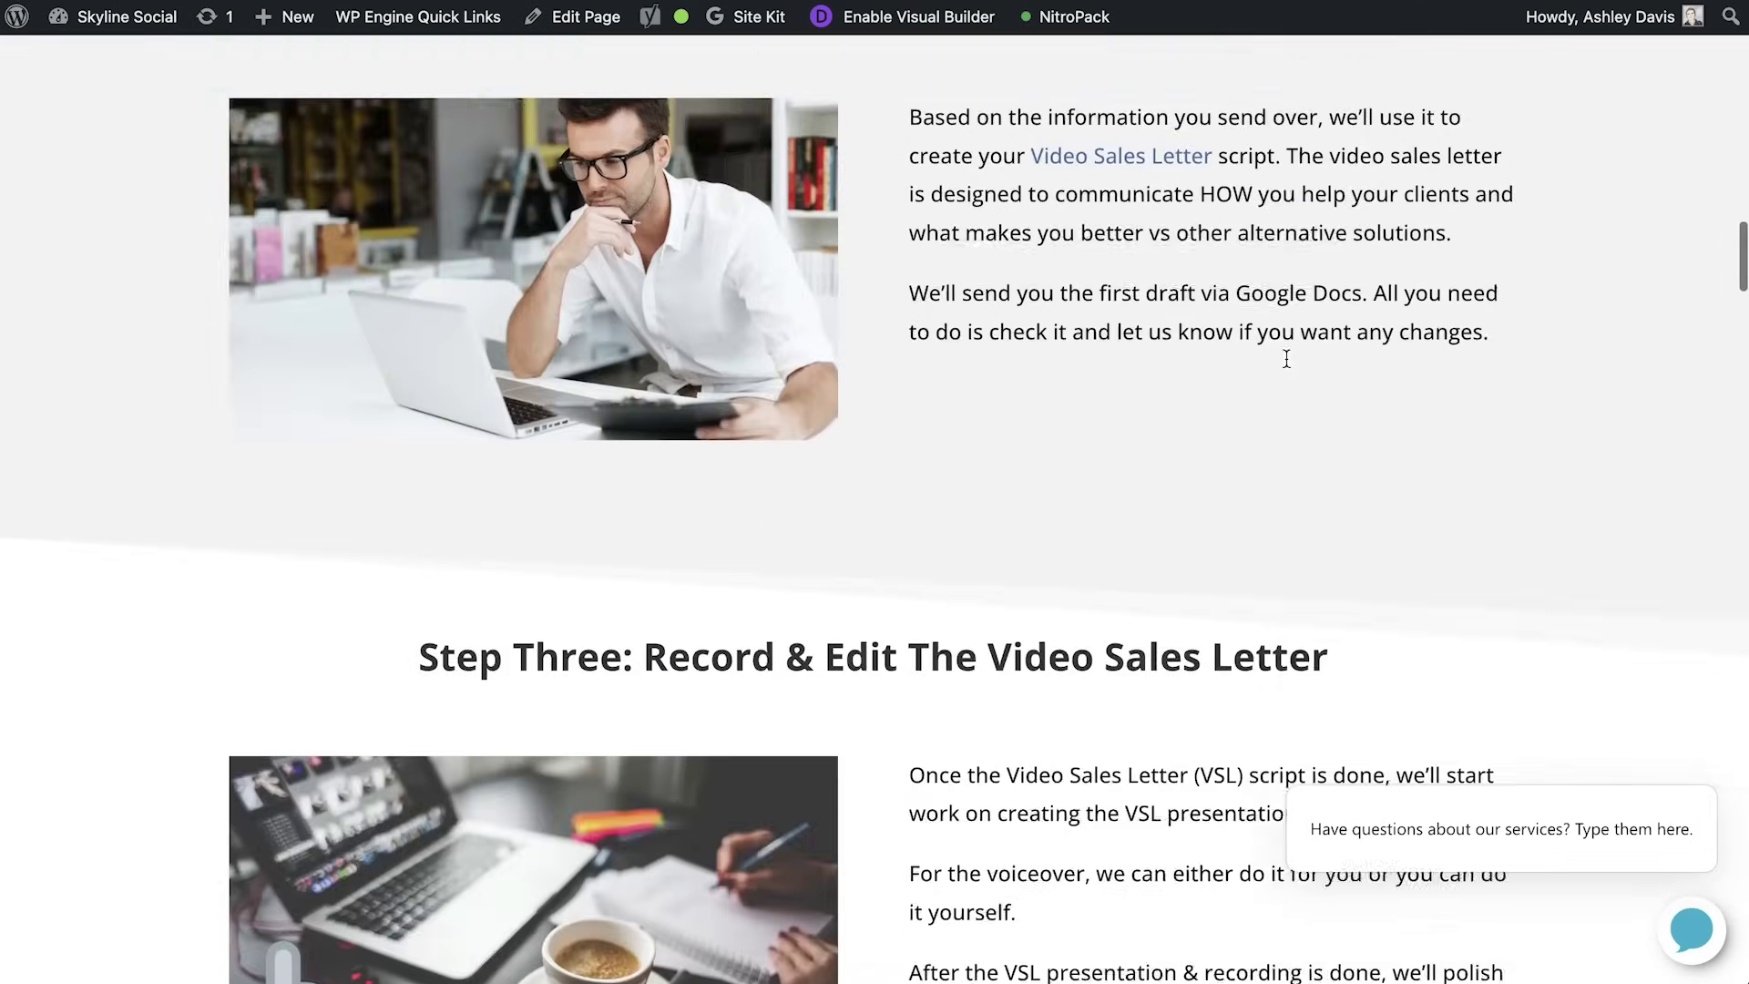
pyautogui.scroll(6, 1287, 365)
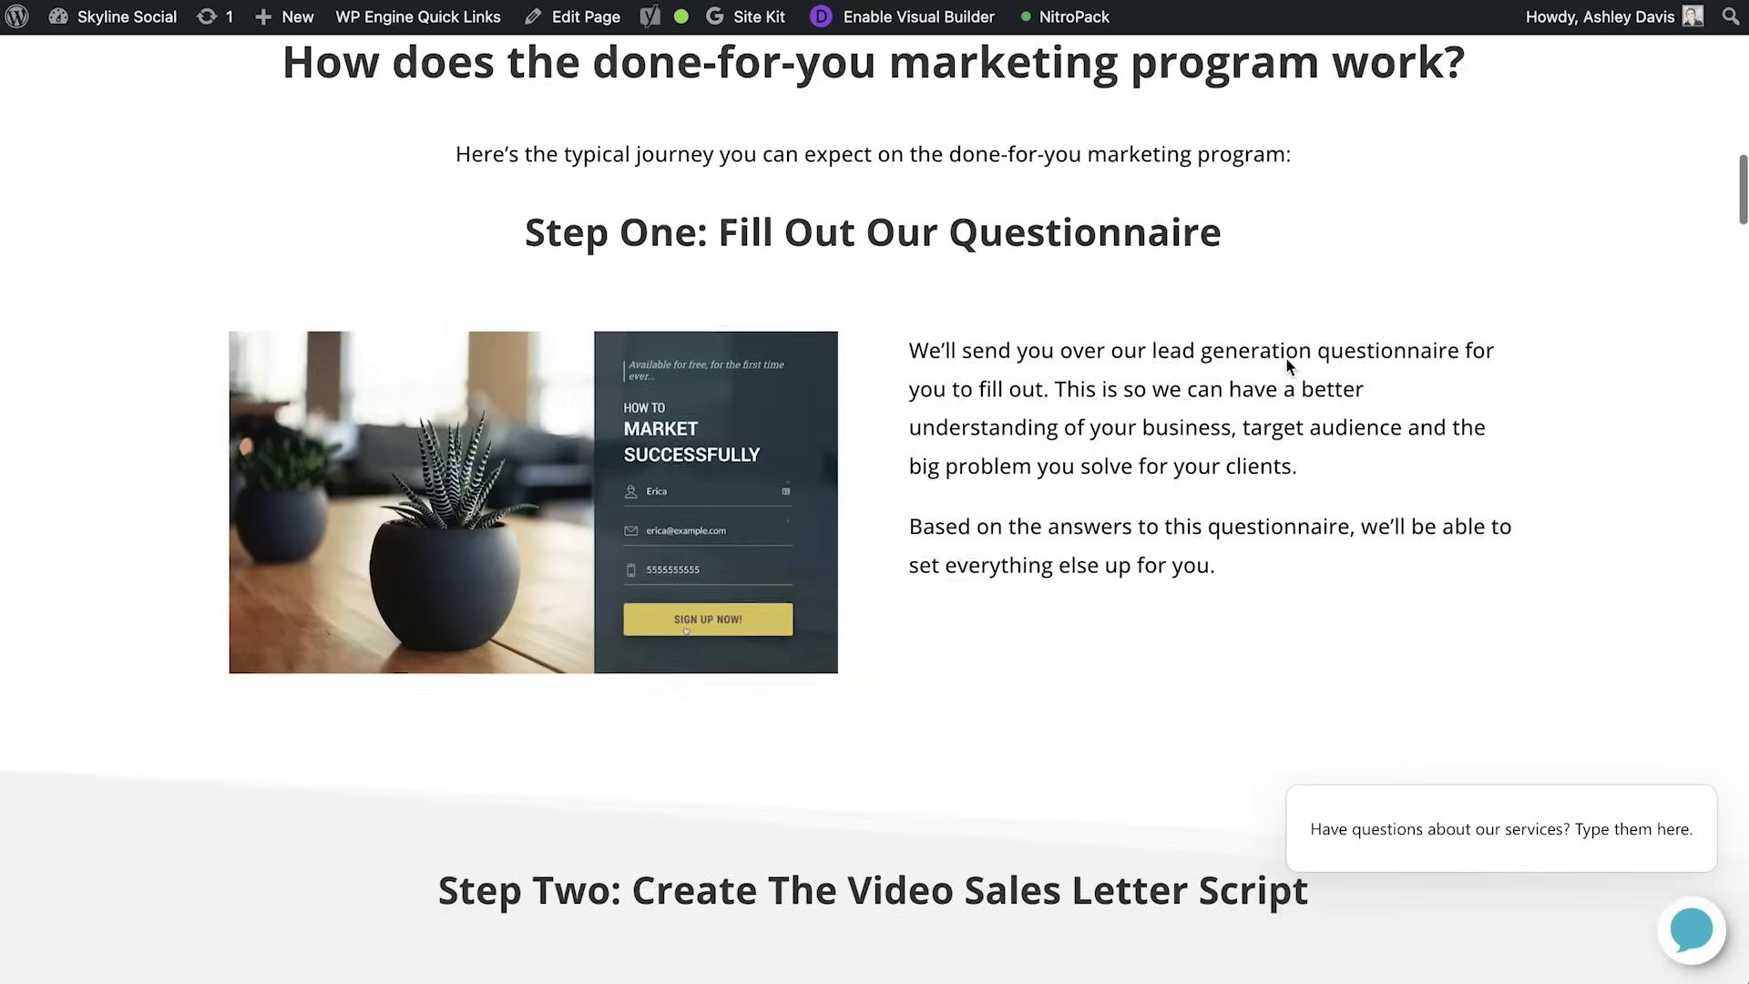
pyautogui.scroll(-1, 1286, 364)
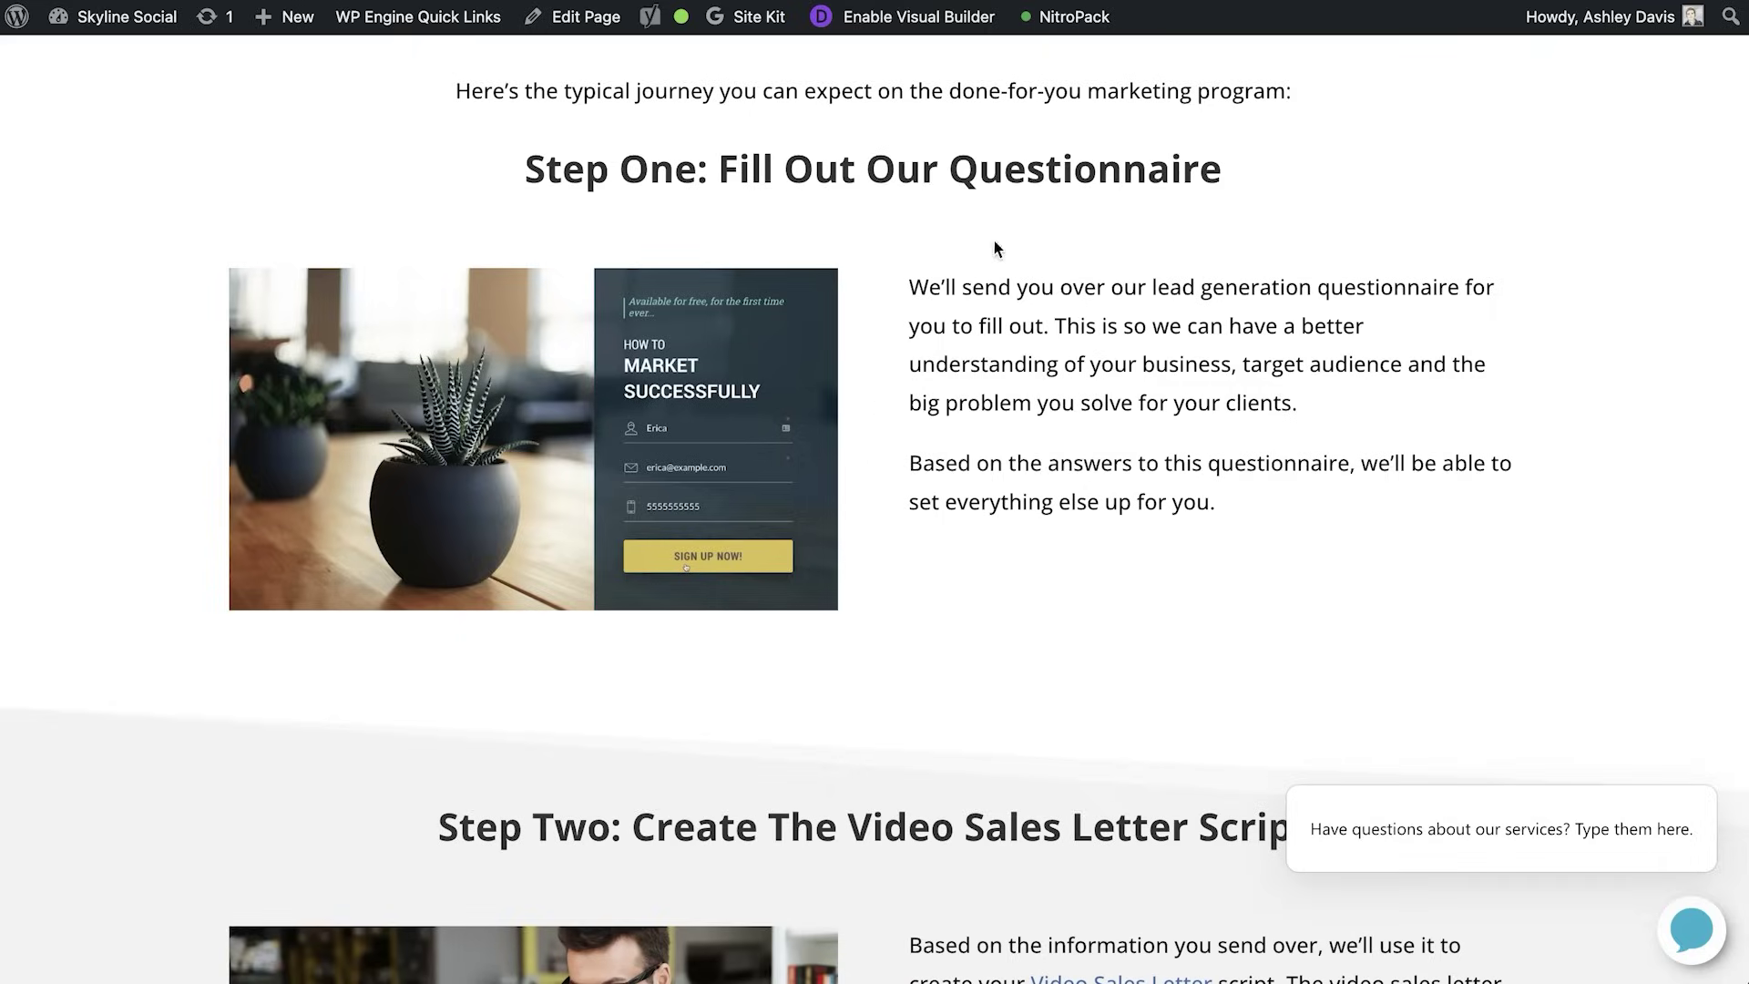
# Examine the Step Two and Step Three sections, highlighting the video sales letter wording in their headings.
pyautogui.scroll(-5, 1057, 642)
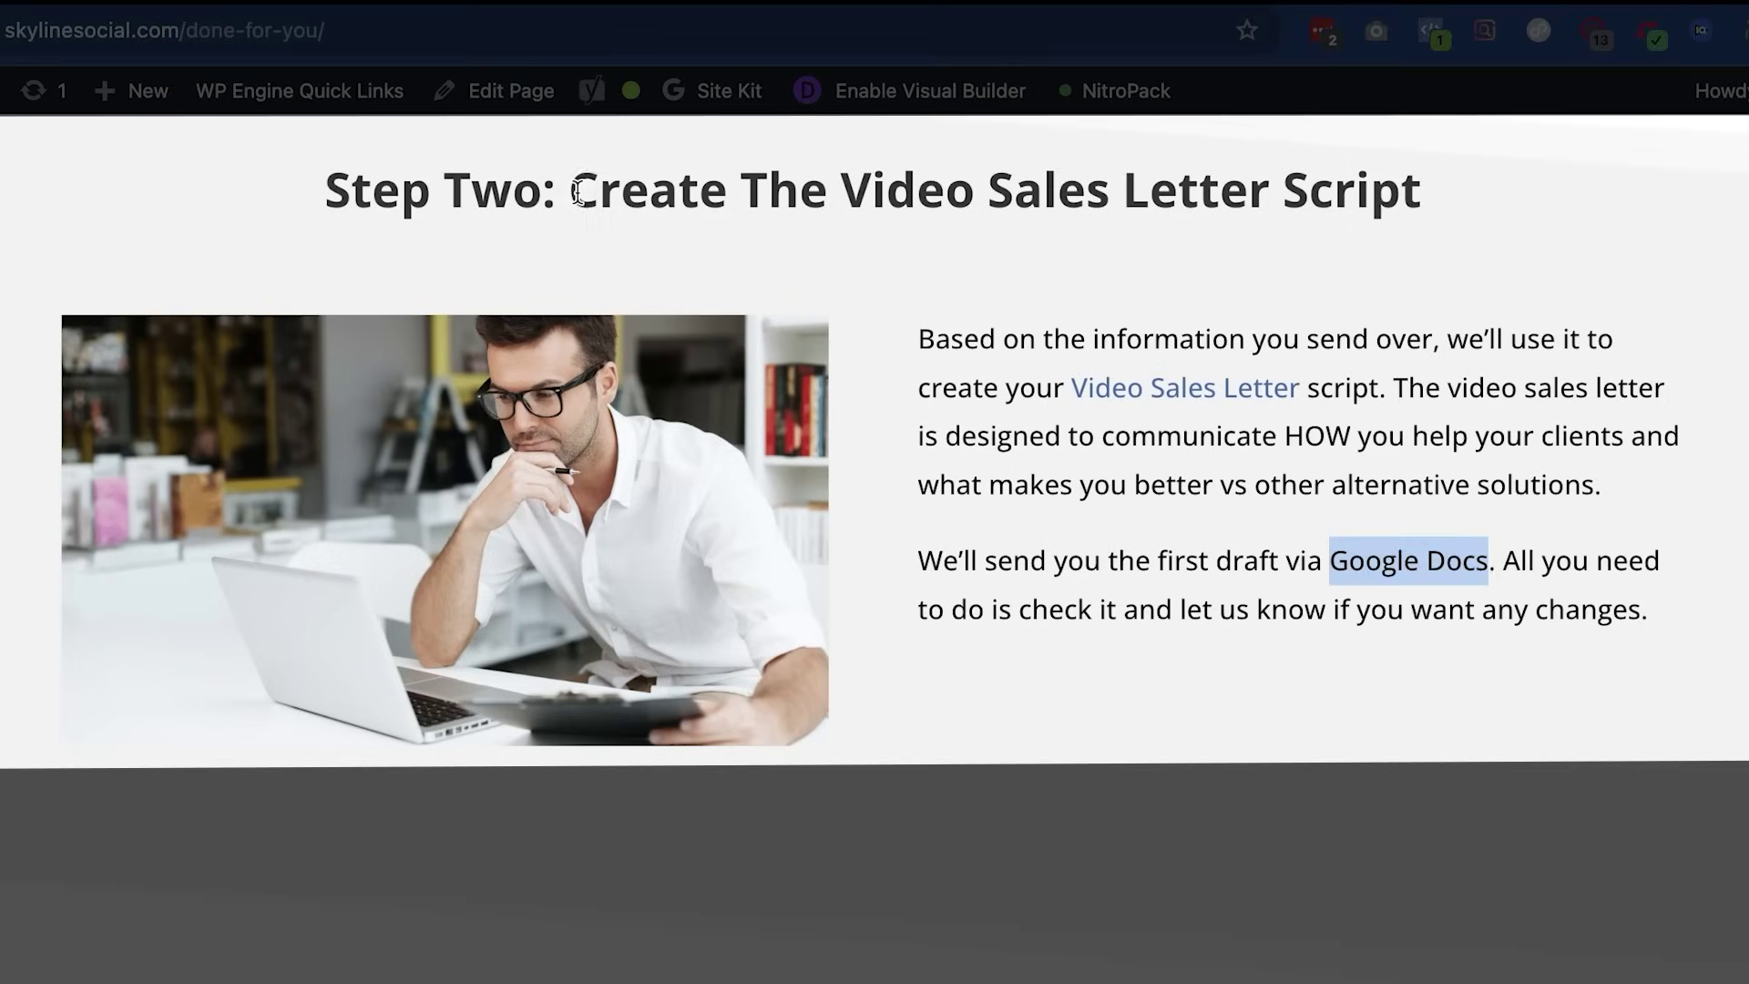
pyautogui.moveTo(570, 192); pyautogui.dragTo(1419, 258)
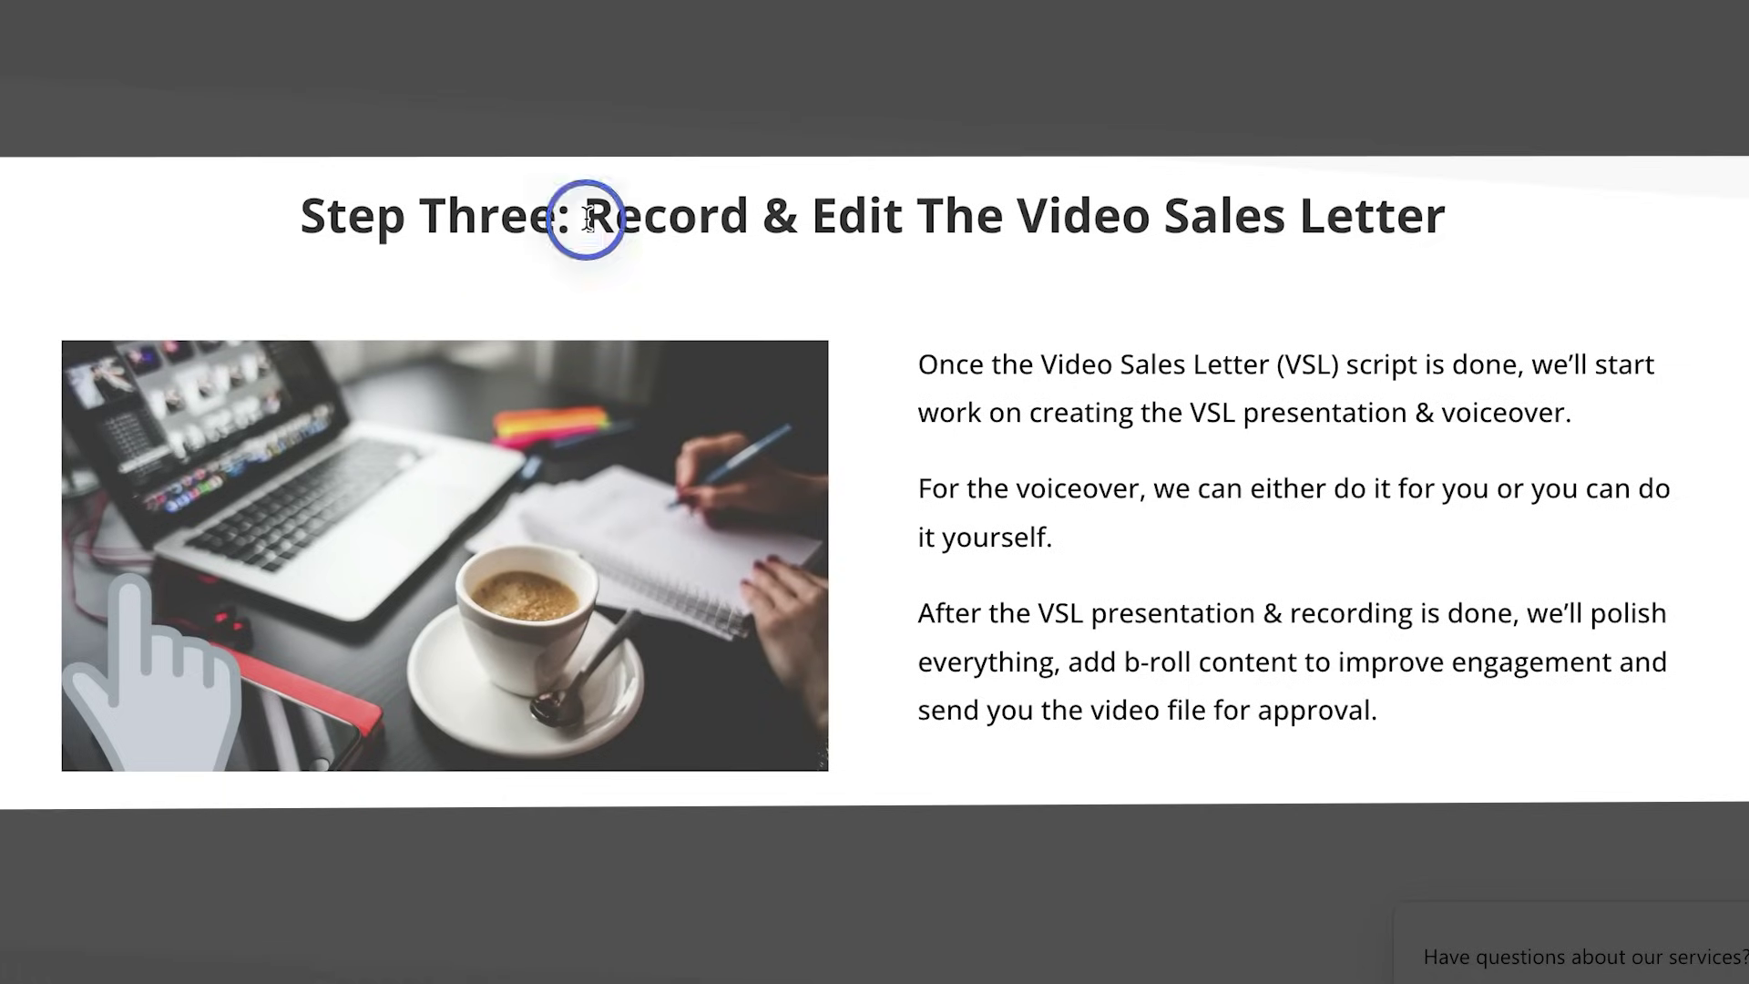
pyautogui.moveTo(1076, 232); pyautogui.dragTo(1516, 244)
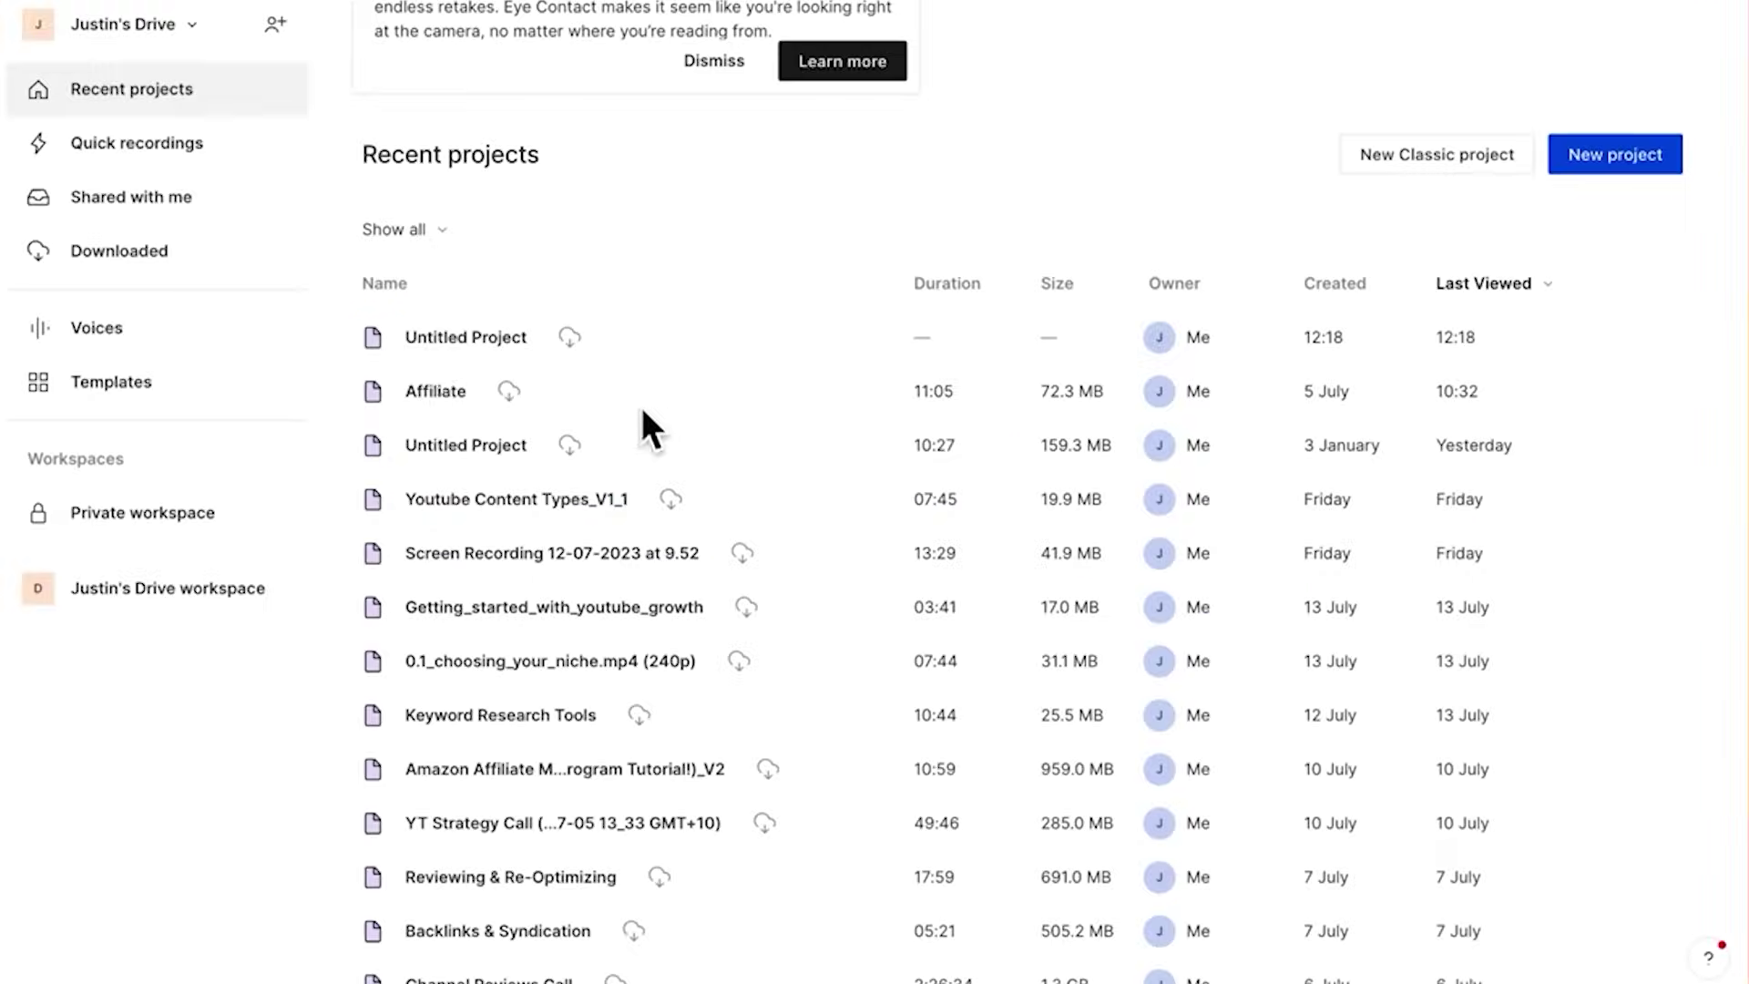
# In Descript, create a new project titled "Descript Tutorial" and add the talking-head video for transcription.
pyautogui.click(1631, 156)
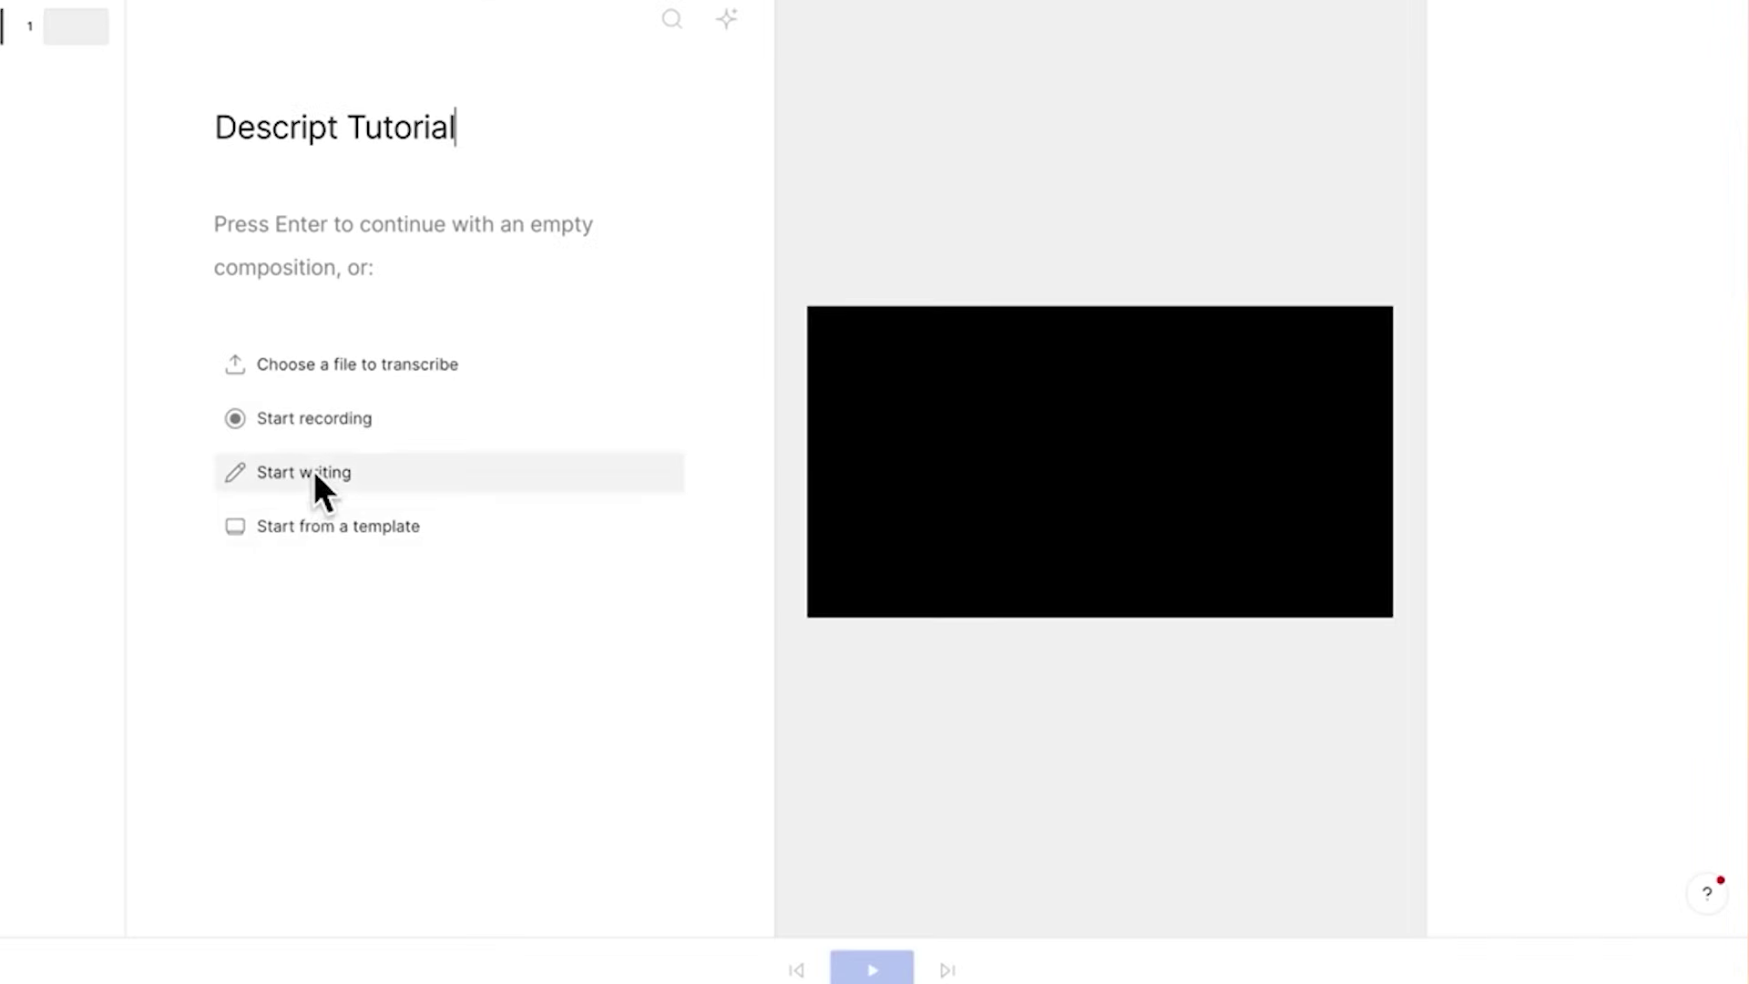
pyautogui.click(314, 527)
pyautogui.click(889, 250)
pyautogui.click(916, 412)
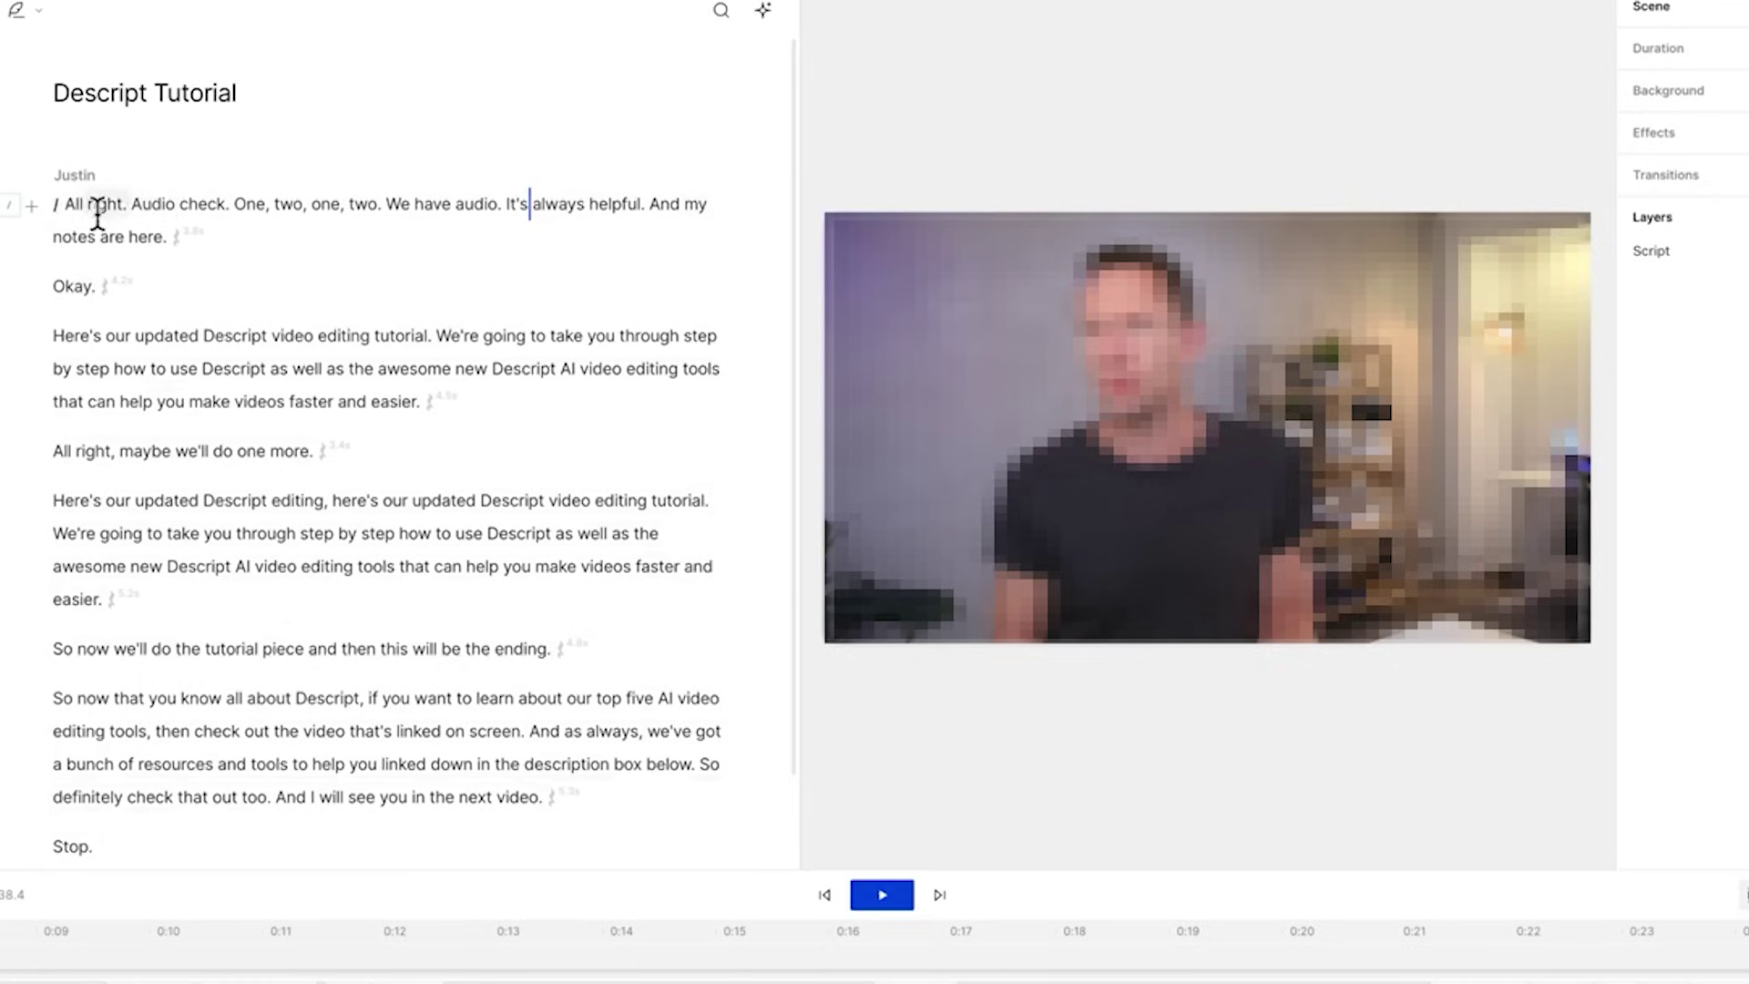
# Delete the audio check, the first intro take and the remarks between takes from the transcript.
pyautogui.click(876, 895)
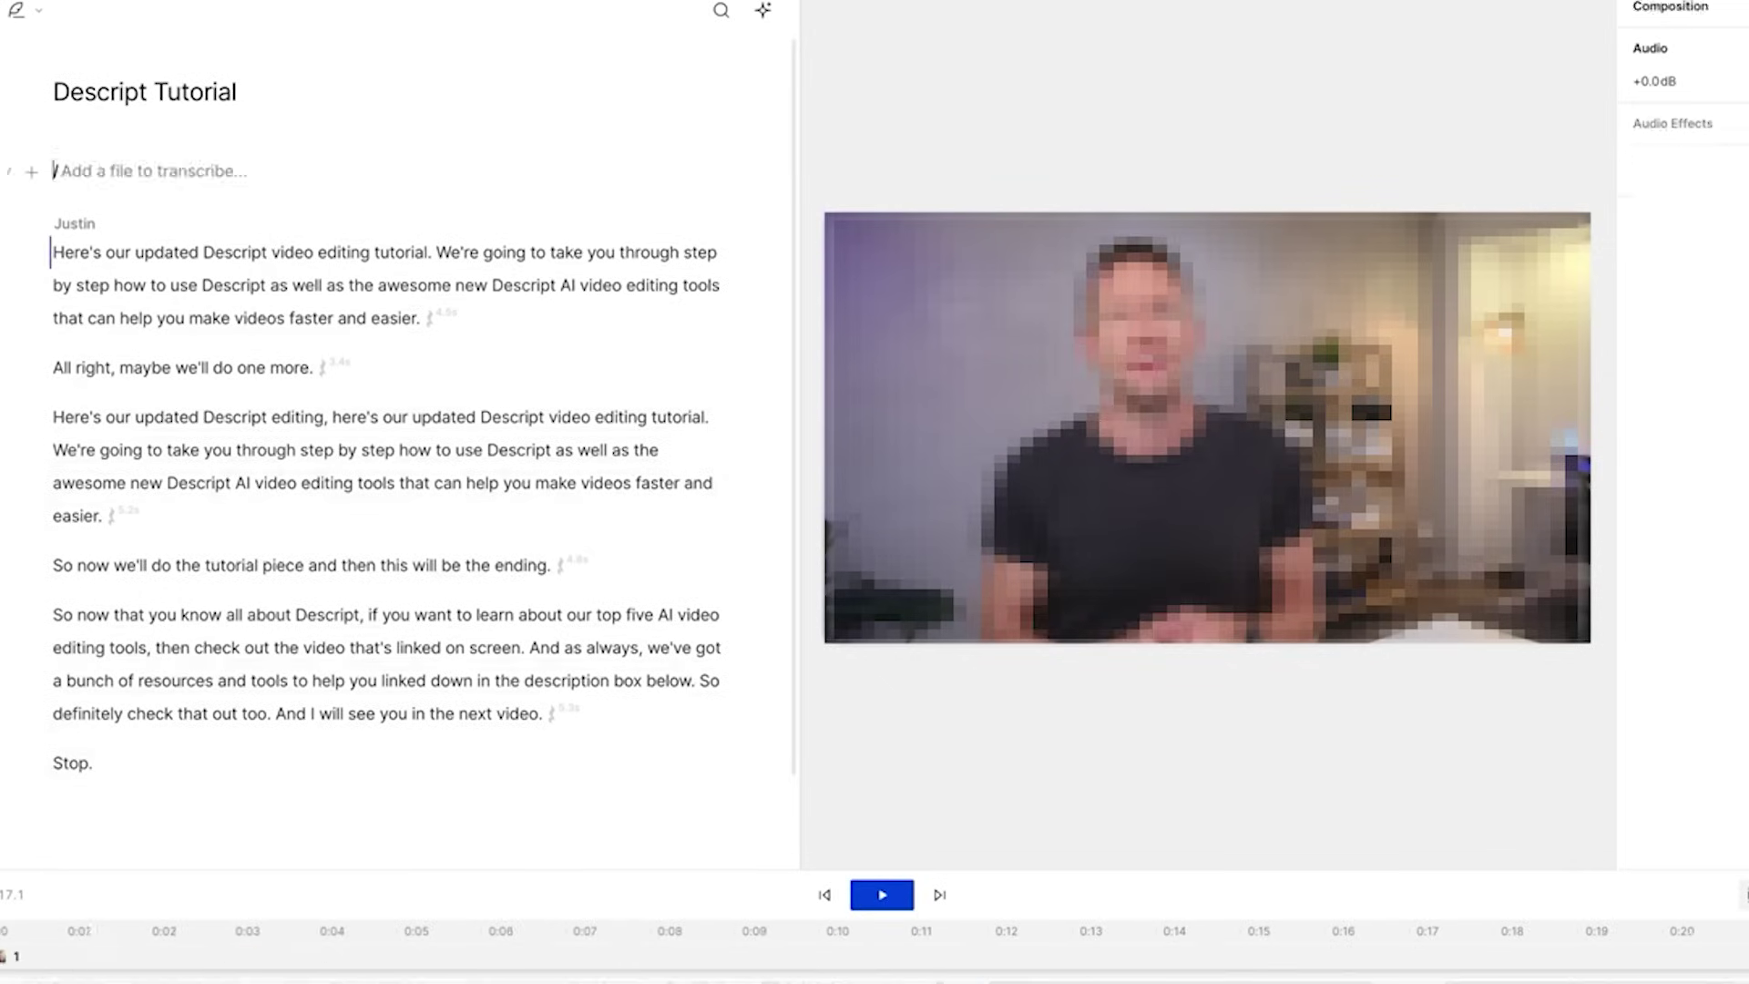
pyautogui.tripleClick(457, 325)
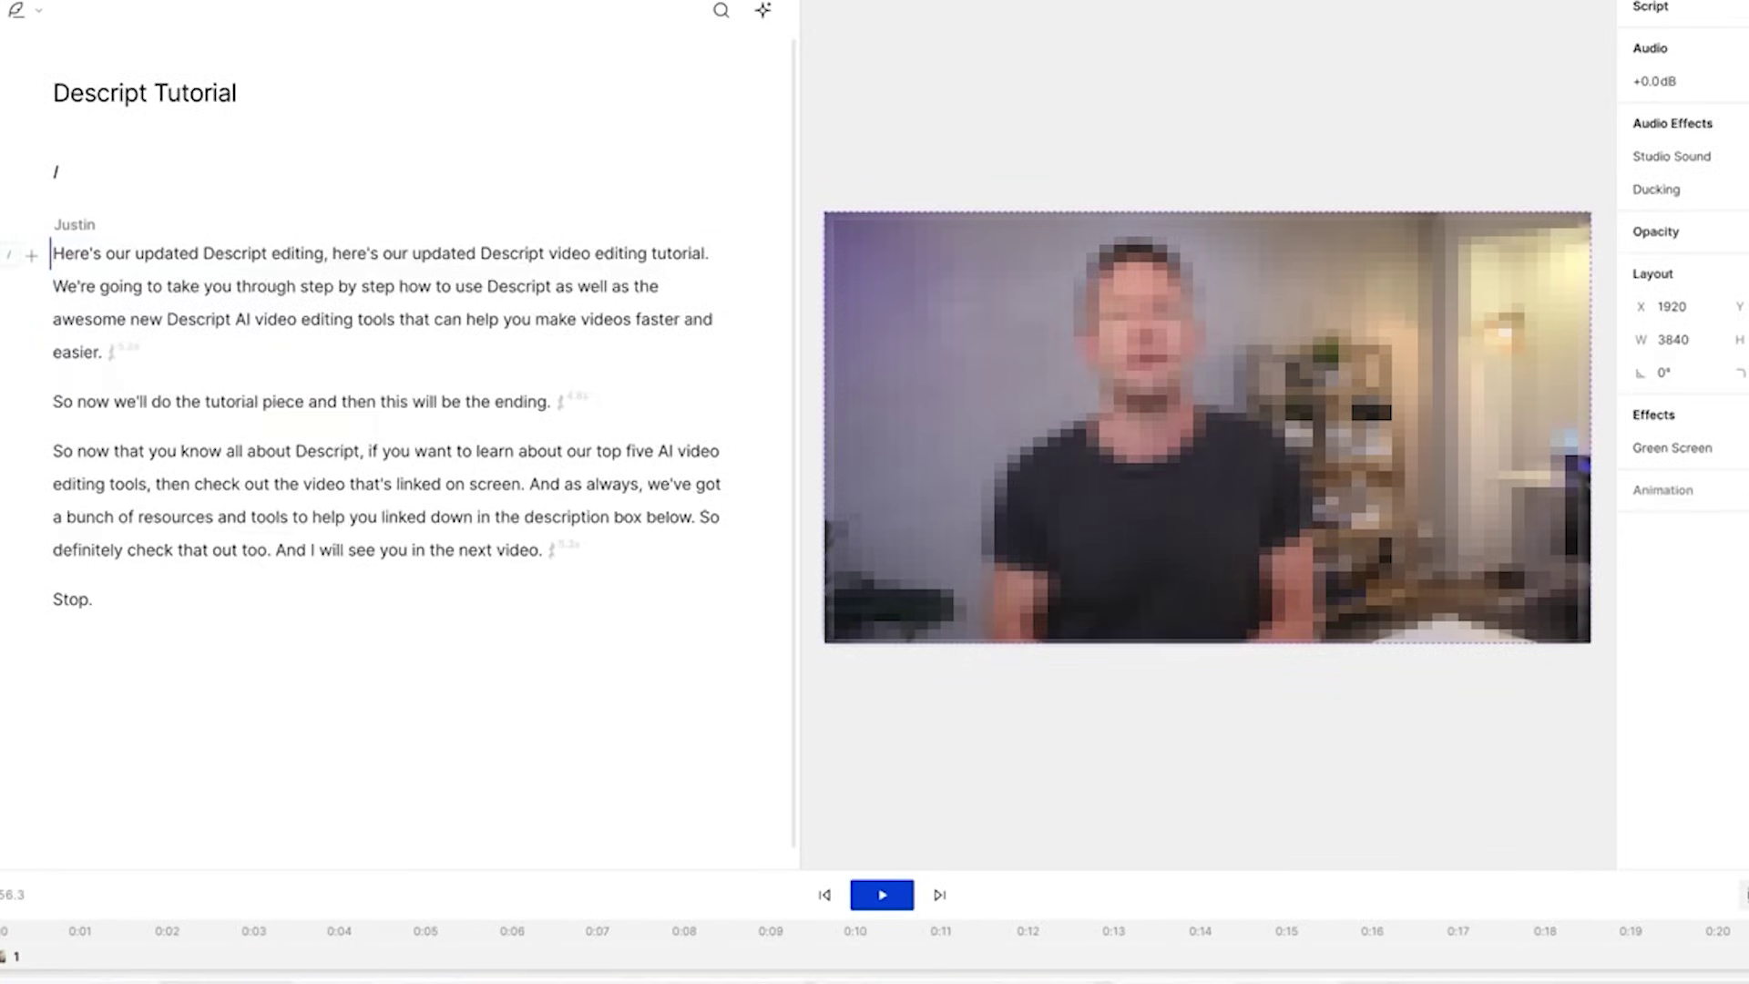
pyautogui.moveTo(552, 402); pyautogui.dragTo(8, 398)
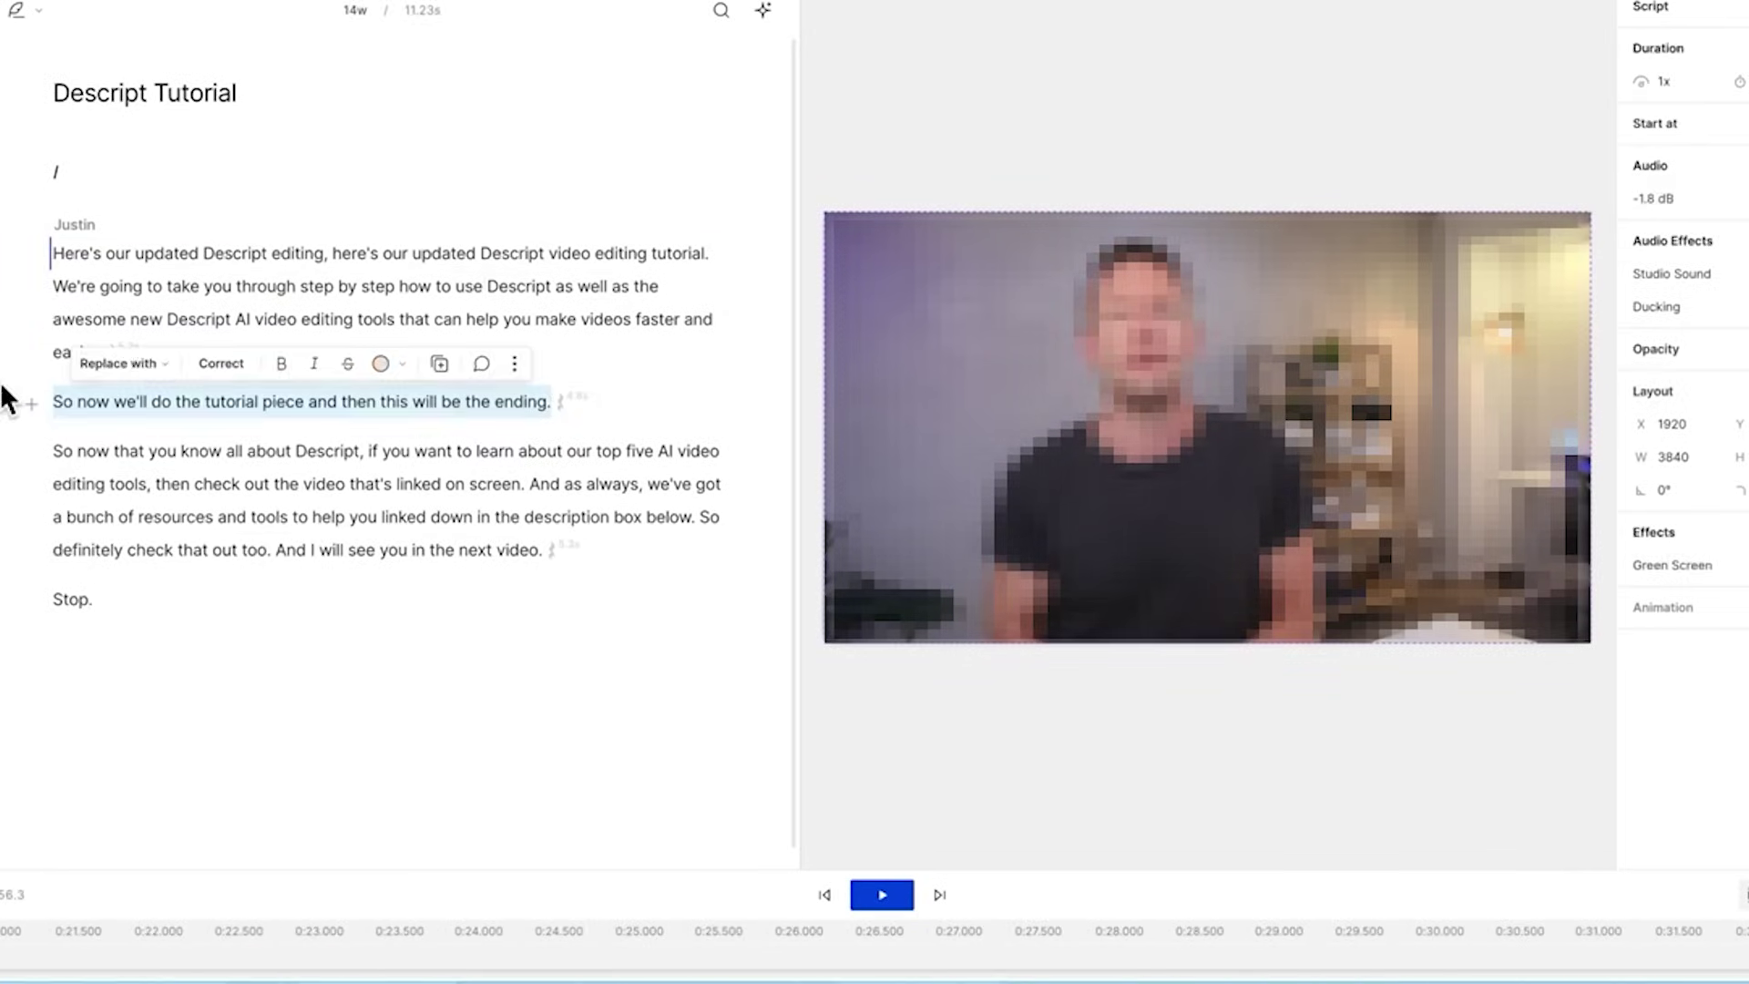
pyautogui.click(7, 398)
# Enlarge the timeline and shorten the silent word gaps of 2 s or more in the recording.
pyautogui.moveTo(736, 825); pyautogui.dragTo(736, 581)
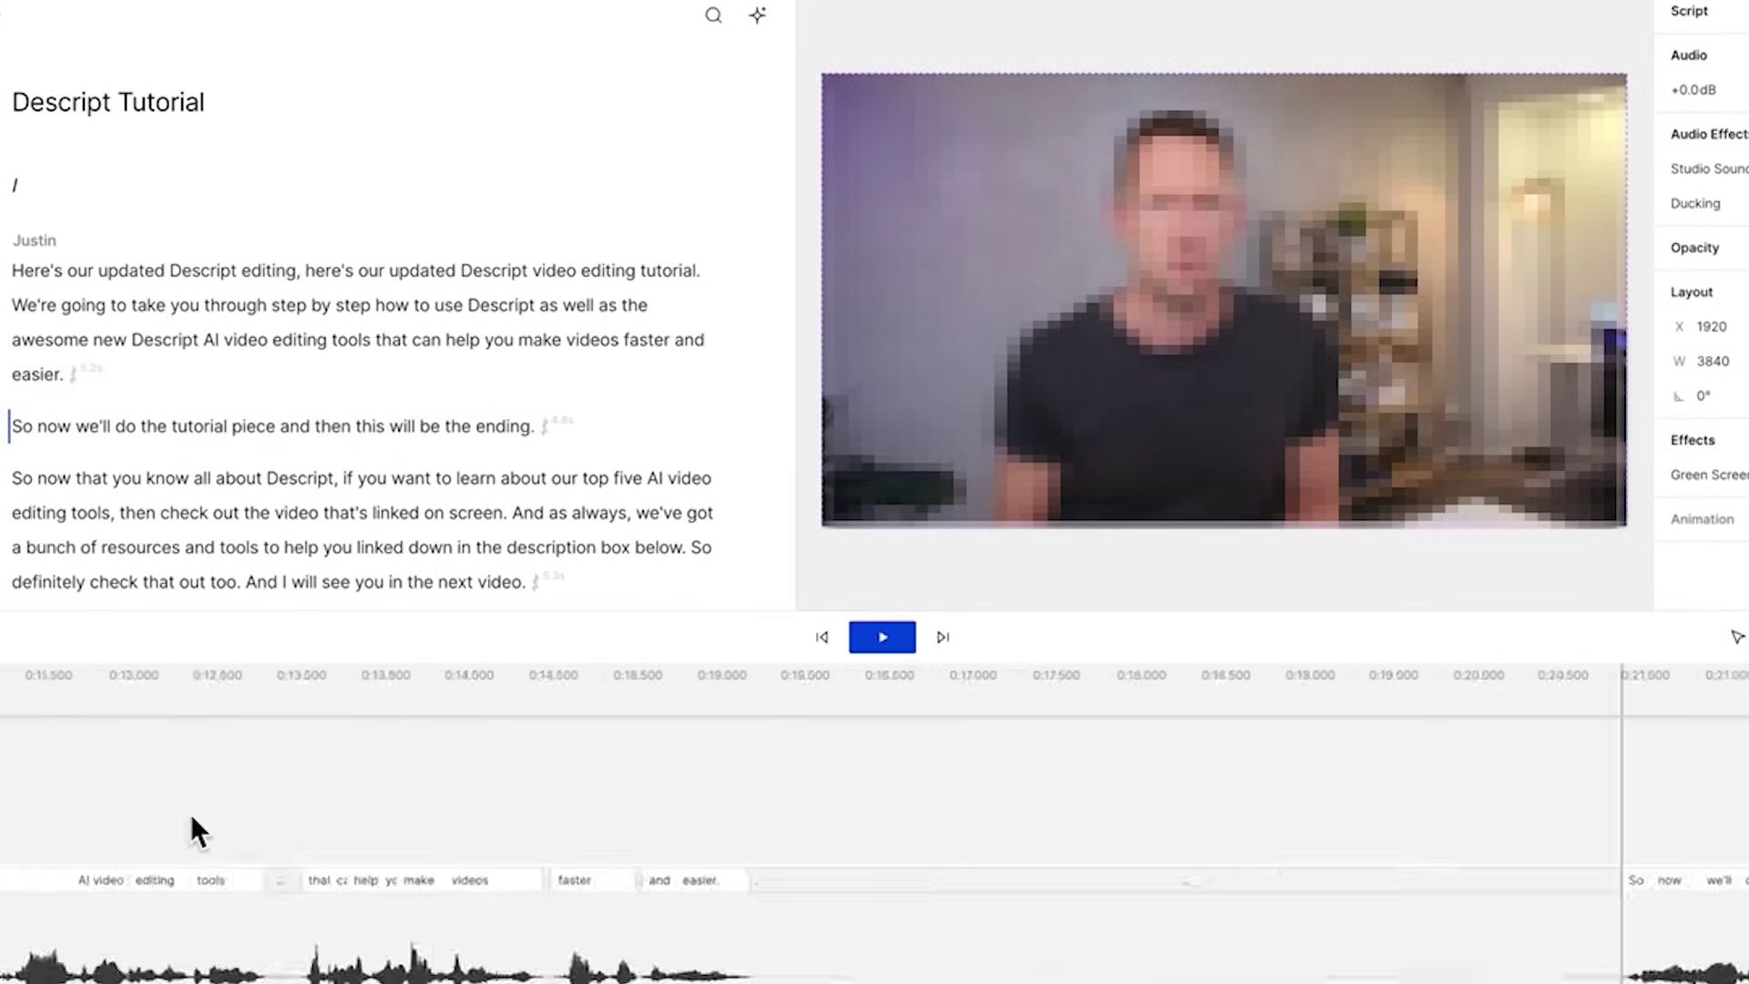
pyautogui.hscroll(5, 190, 812)
pyautogui.hscroll(-5, 987, 878)
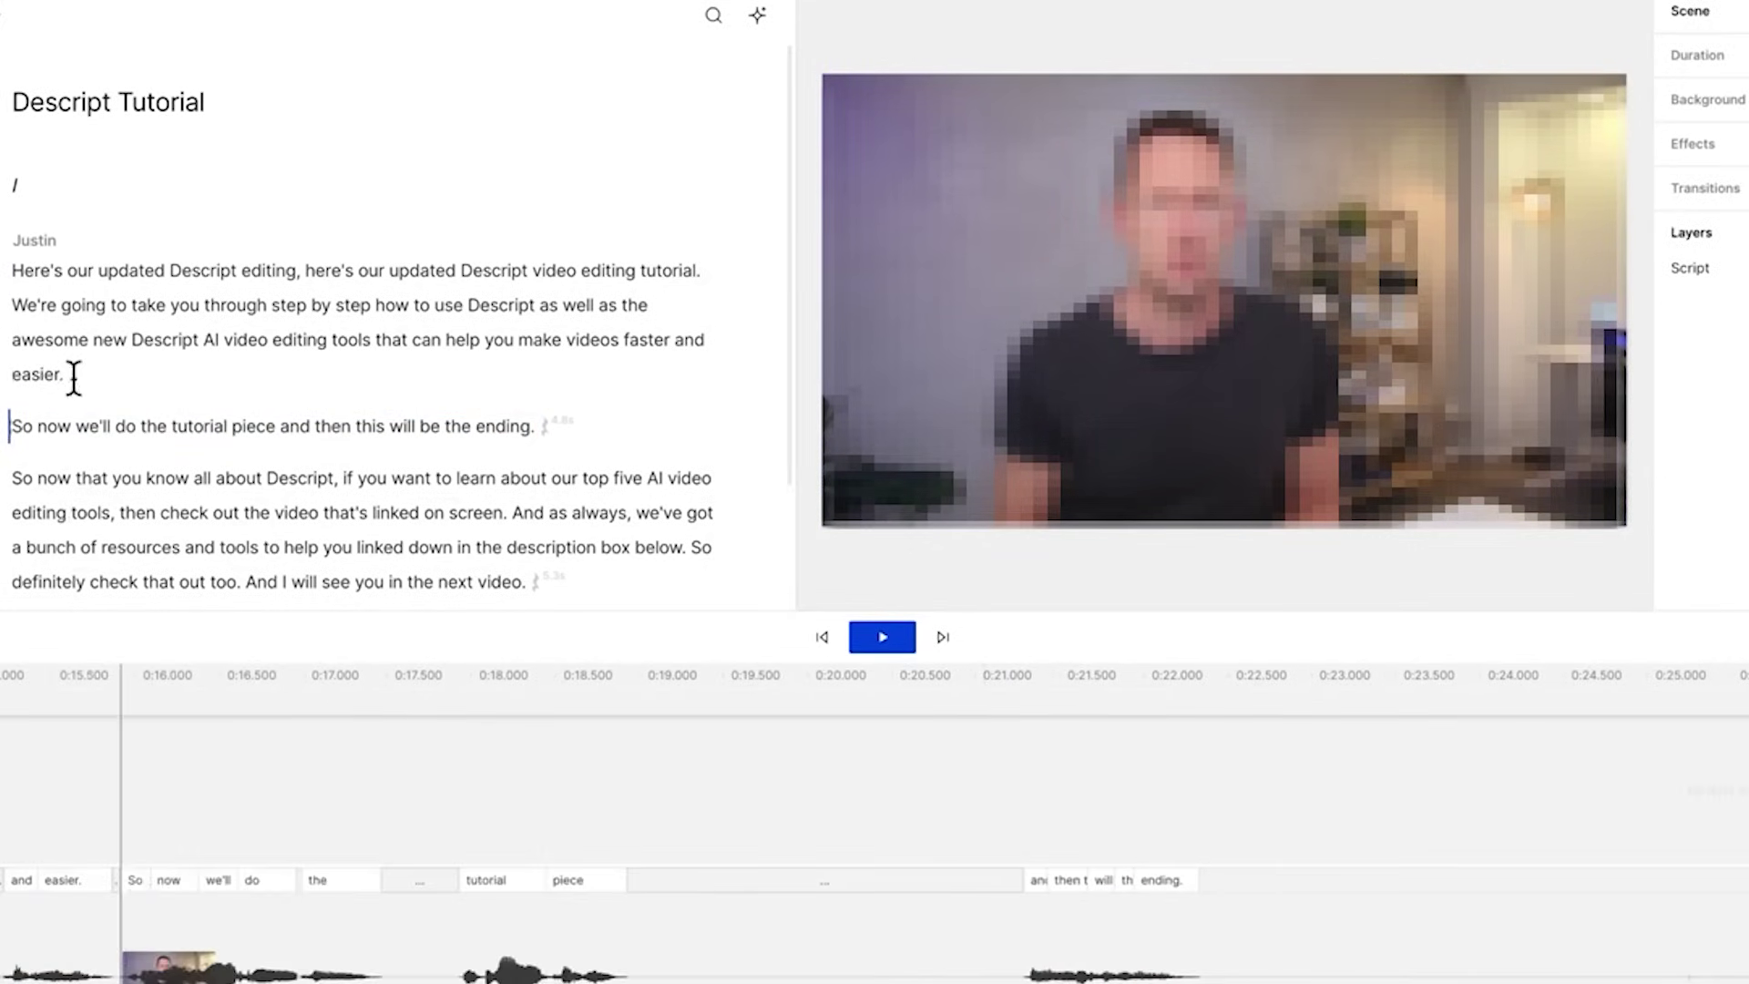
pyautogui.click(842, 882)
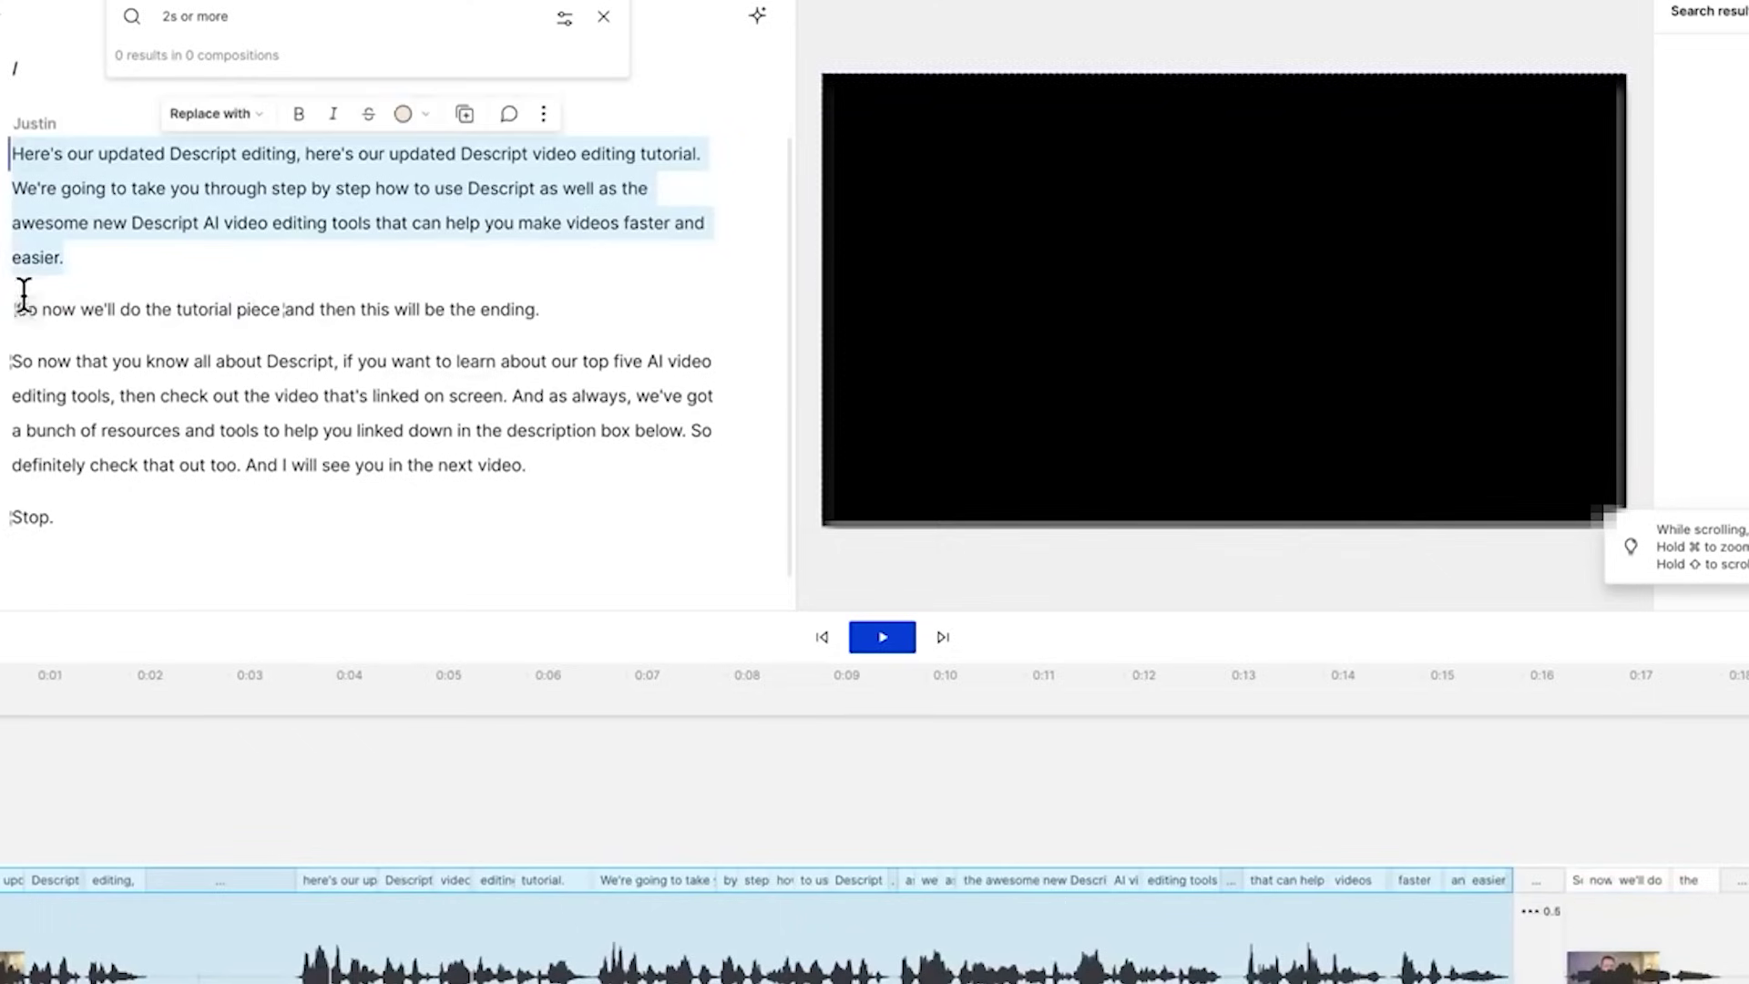
# Delete the line "So now we'll do the tutorial piece and then this will be the ending." from the script.
pyautogui.moveTo(15, 309); pyautogui.dragTo(540, 306)
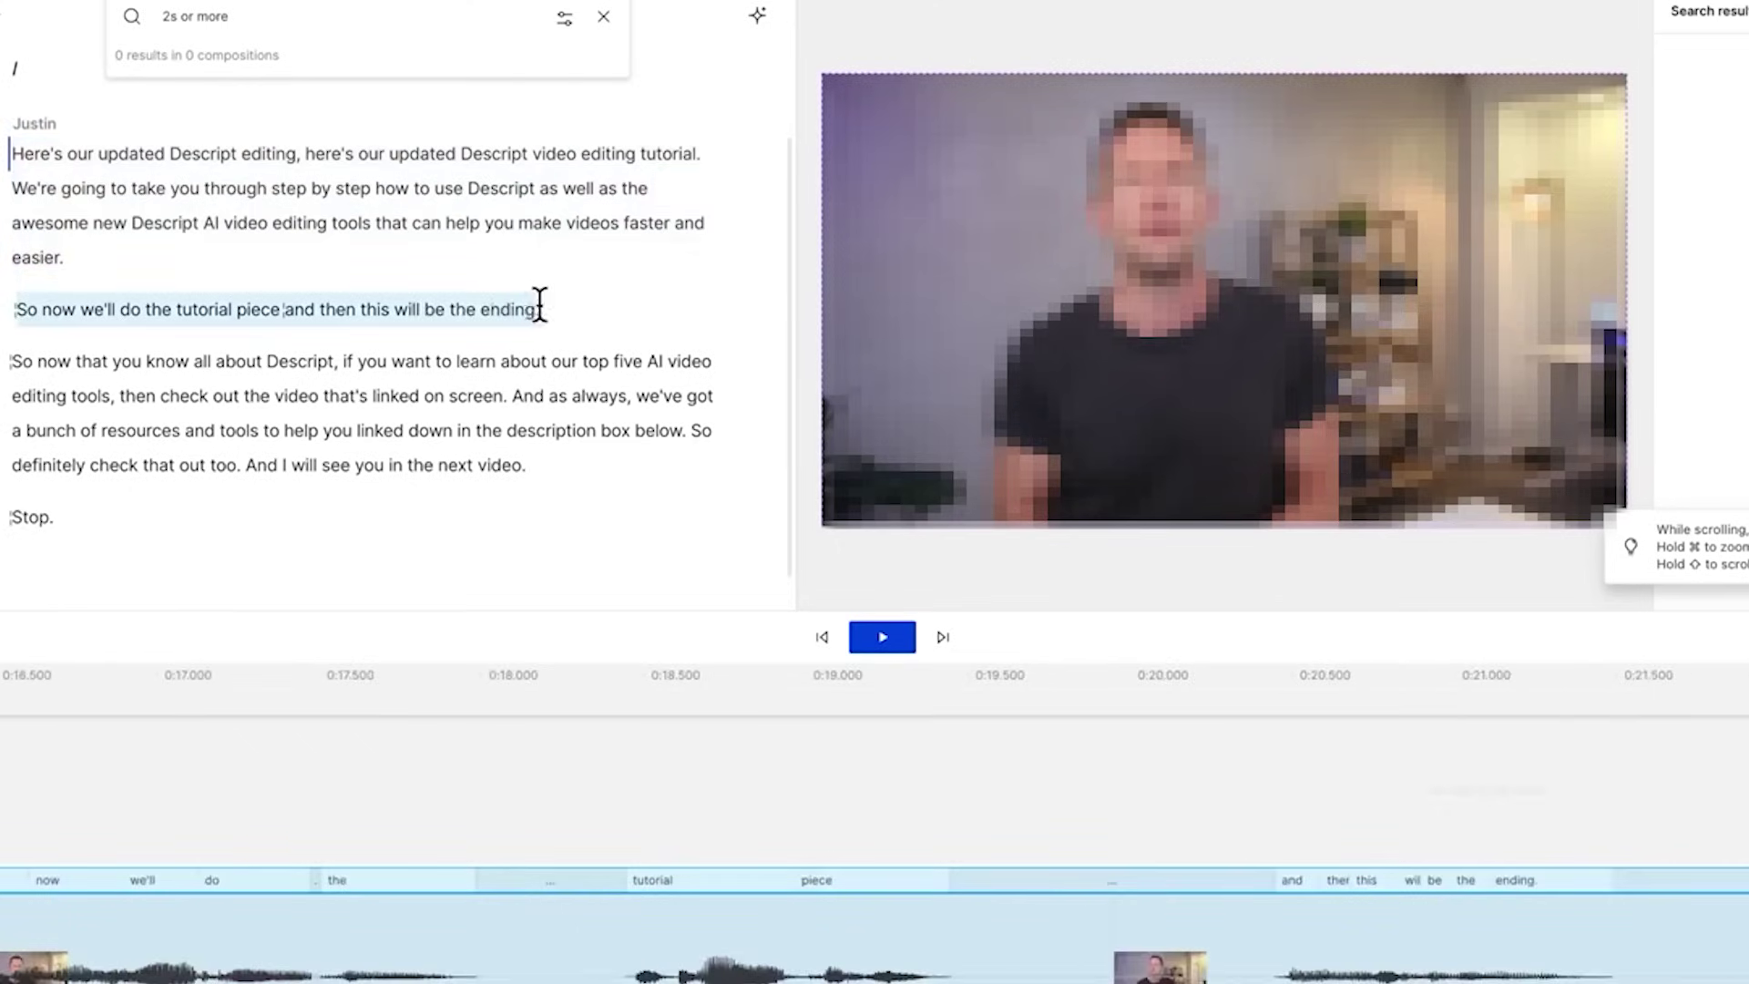
pyautogui.click(586, 307)
pyautogui.tripleClick(471, 308)
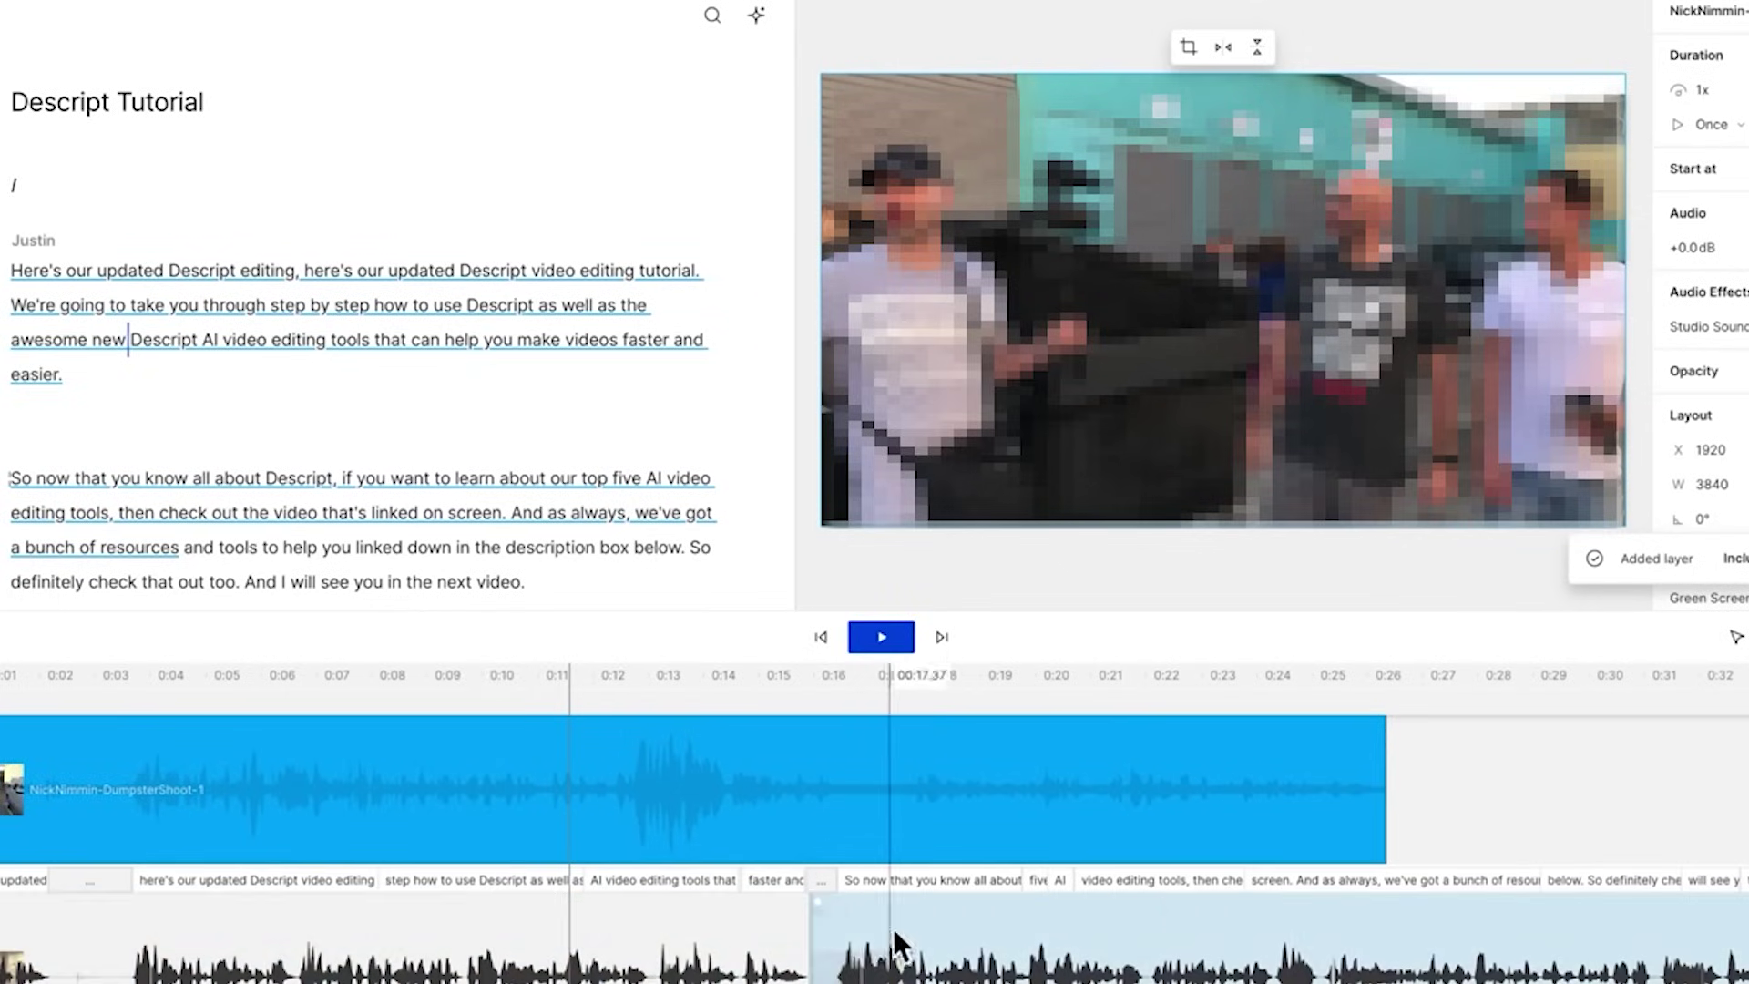
# Shift the DumpsterShoot B-roll clip farther along the timeline and play back the edit from about 4.6 s.
pyautogui.moveTo(177, 778); pyautogui.dragTo(490, 784)
pyautogui.click(186, 820)
pyautogui.press('space')
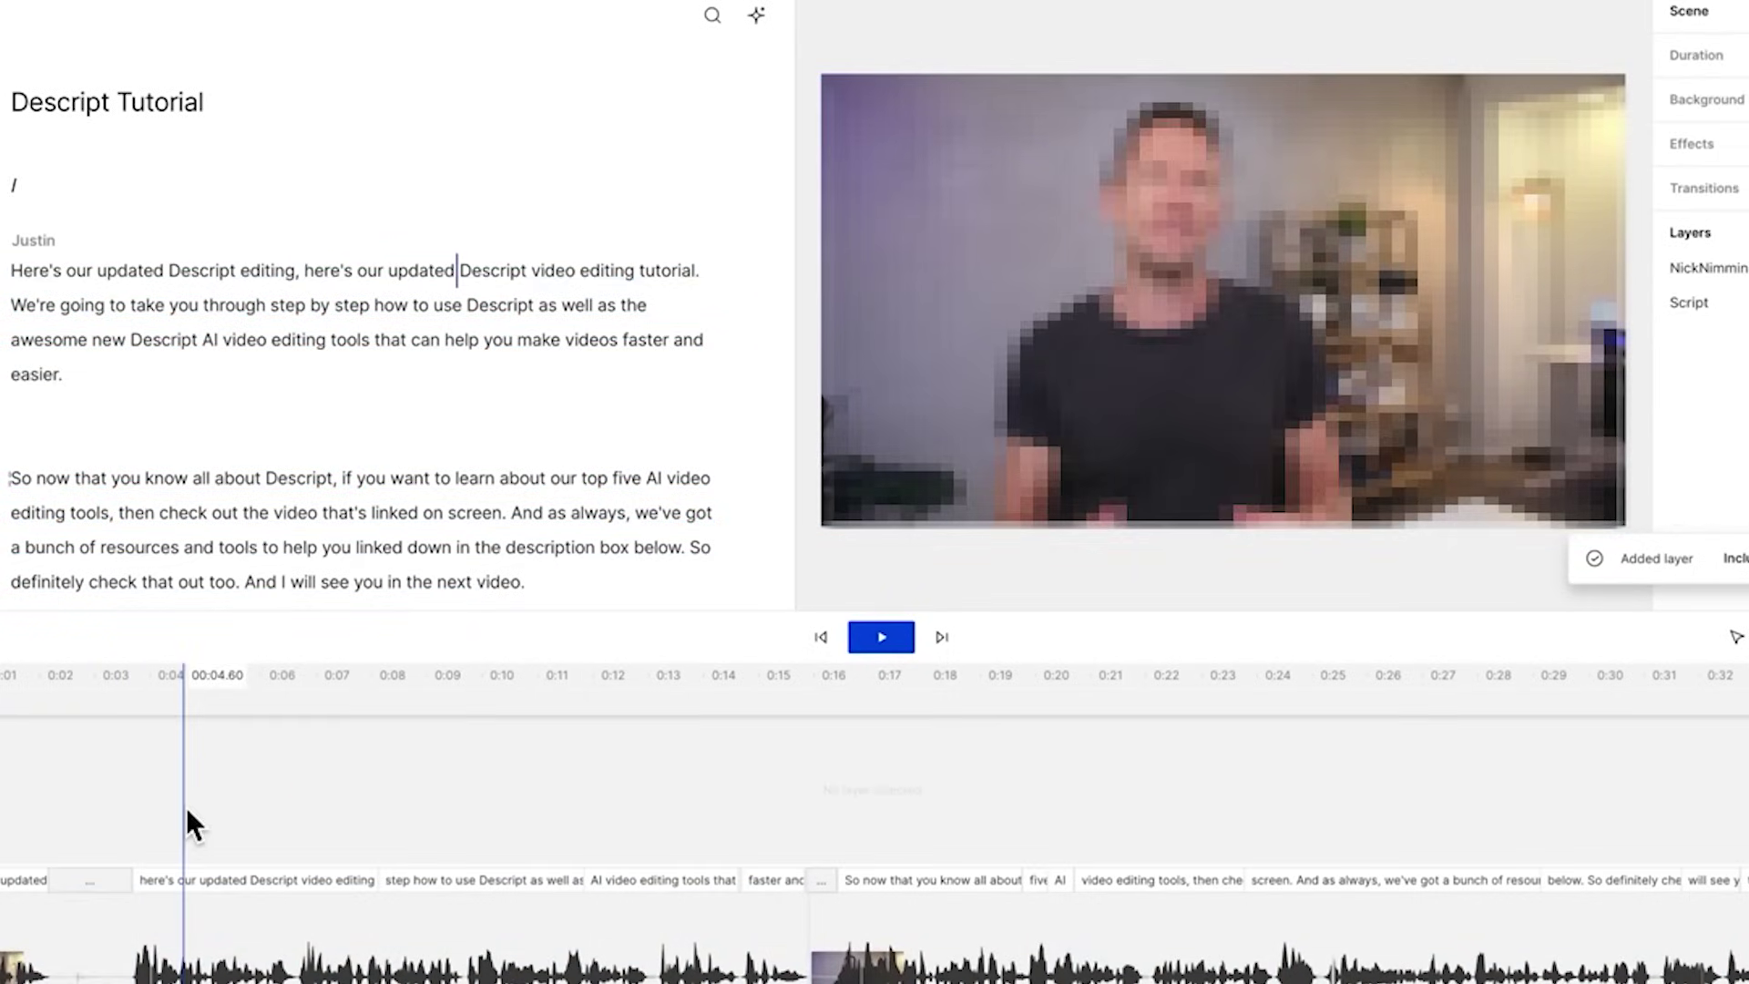
pyautogui.press('space')
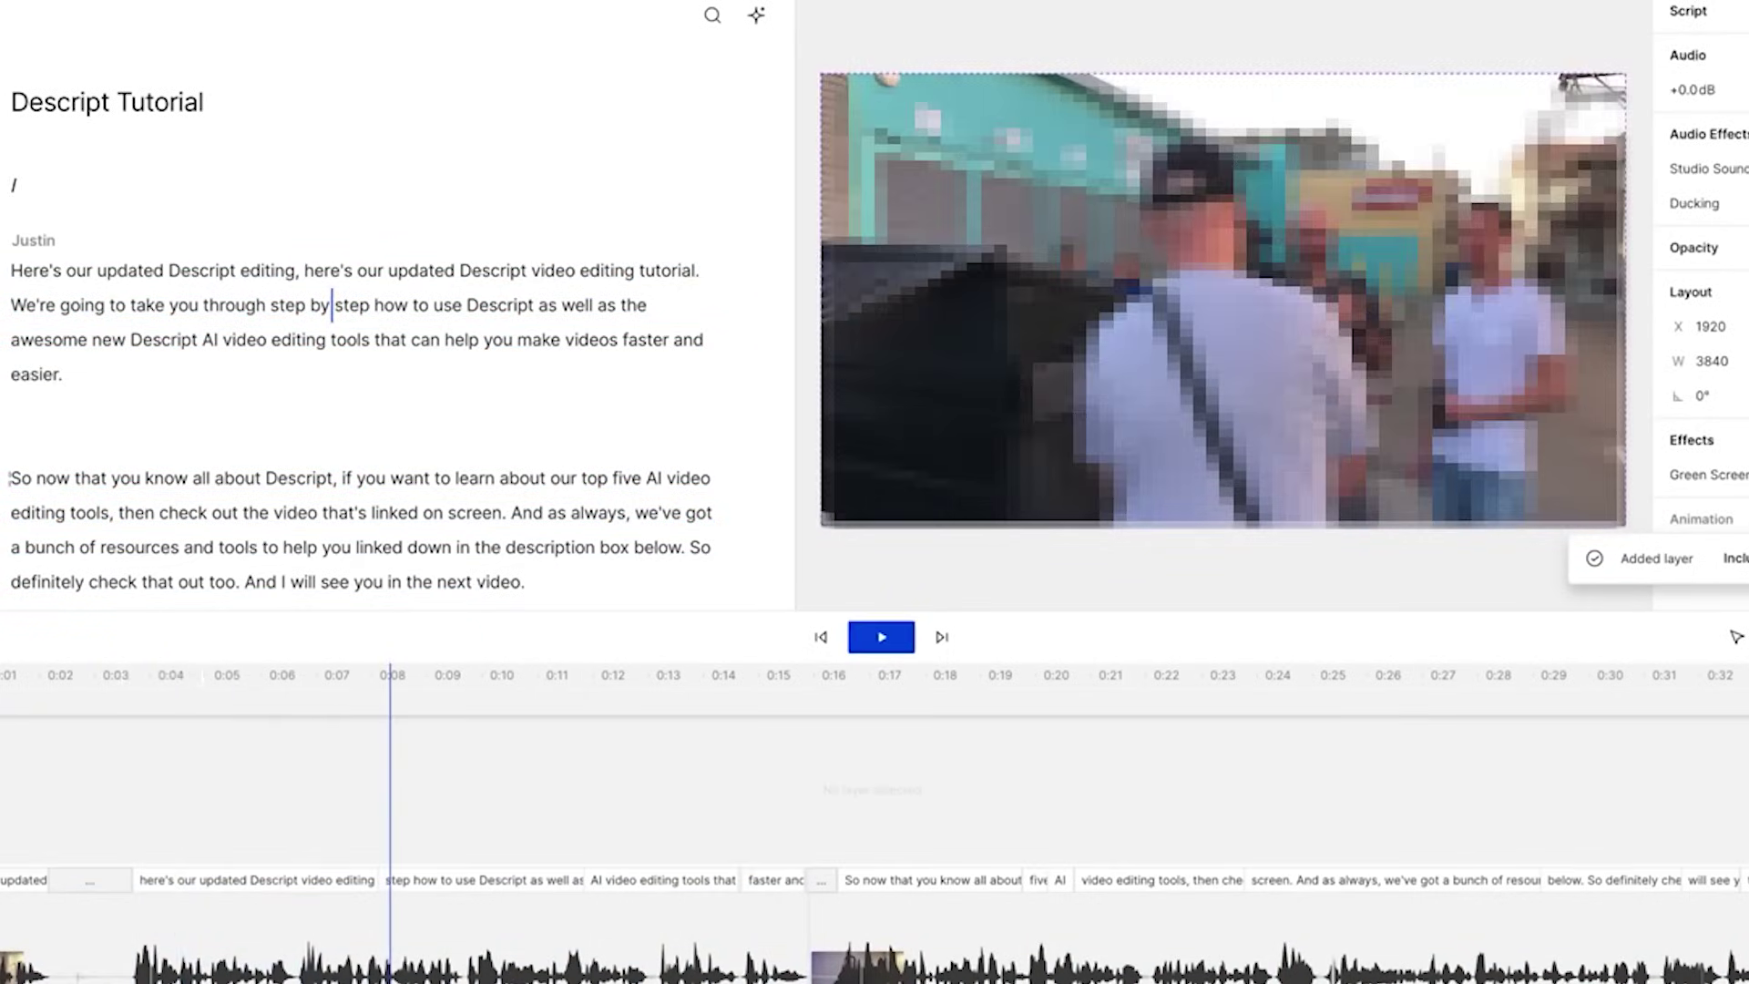
pyautogui.click(457, 764)
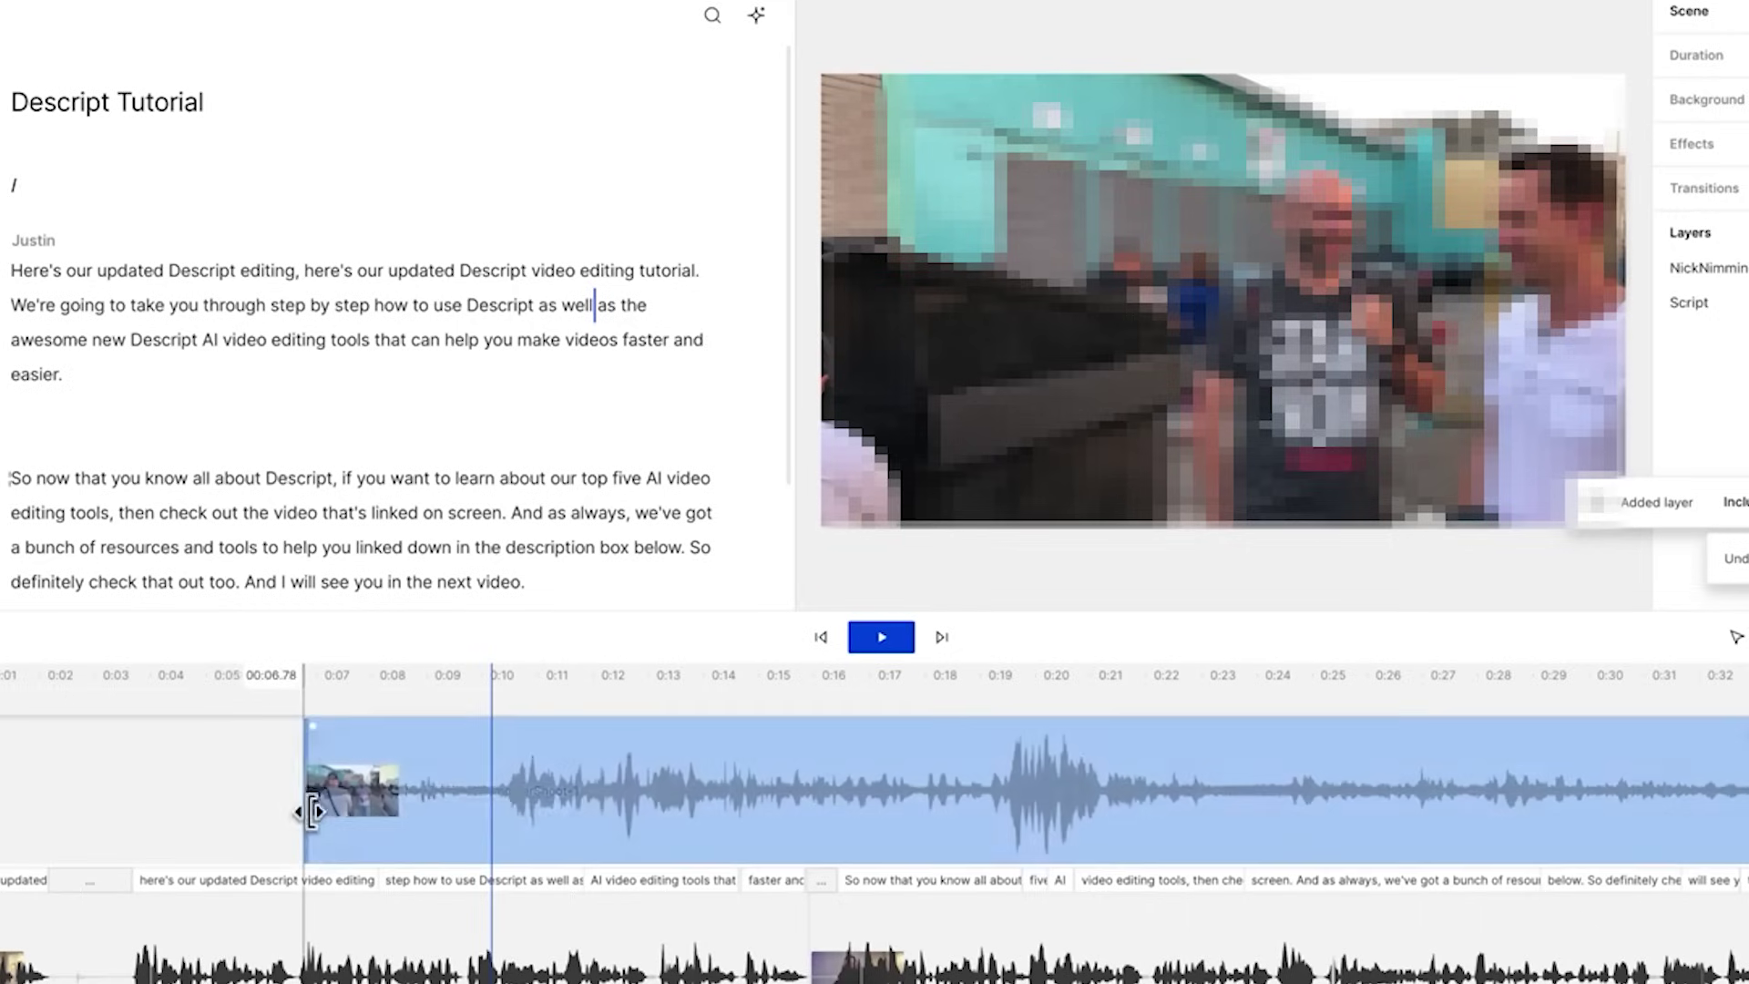
# Trim the DumpsterShoot B-roll clip to run from about 10.3 s to about 22.4 s and preview it.
pyautogui.moveTo(412, 823); pyautogui.dragTo(499, 823)
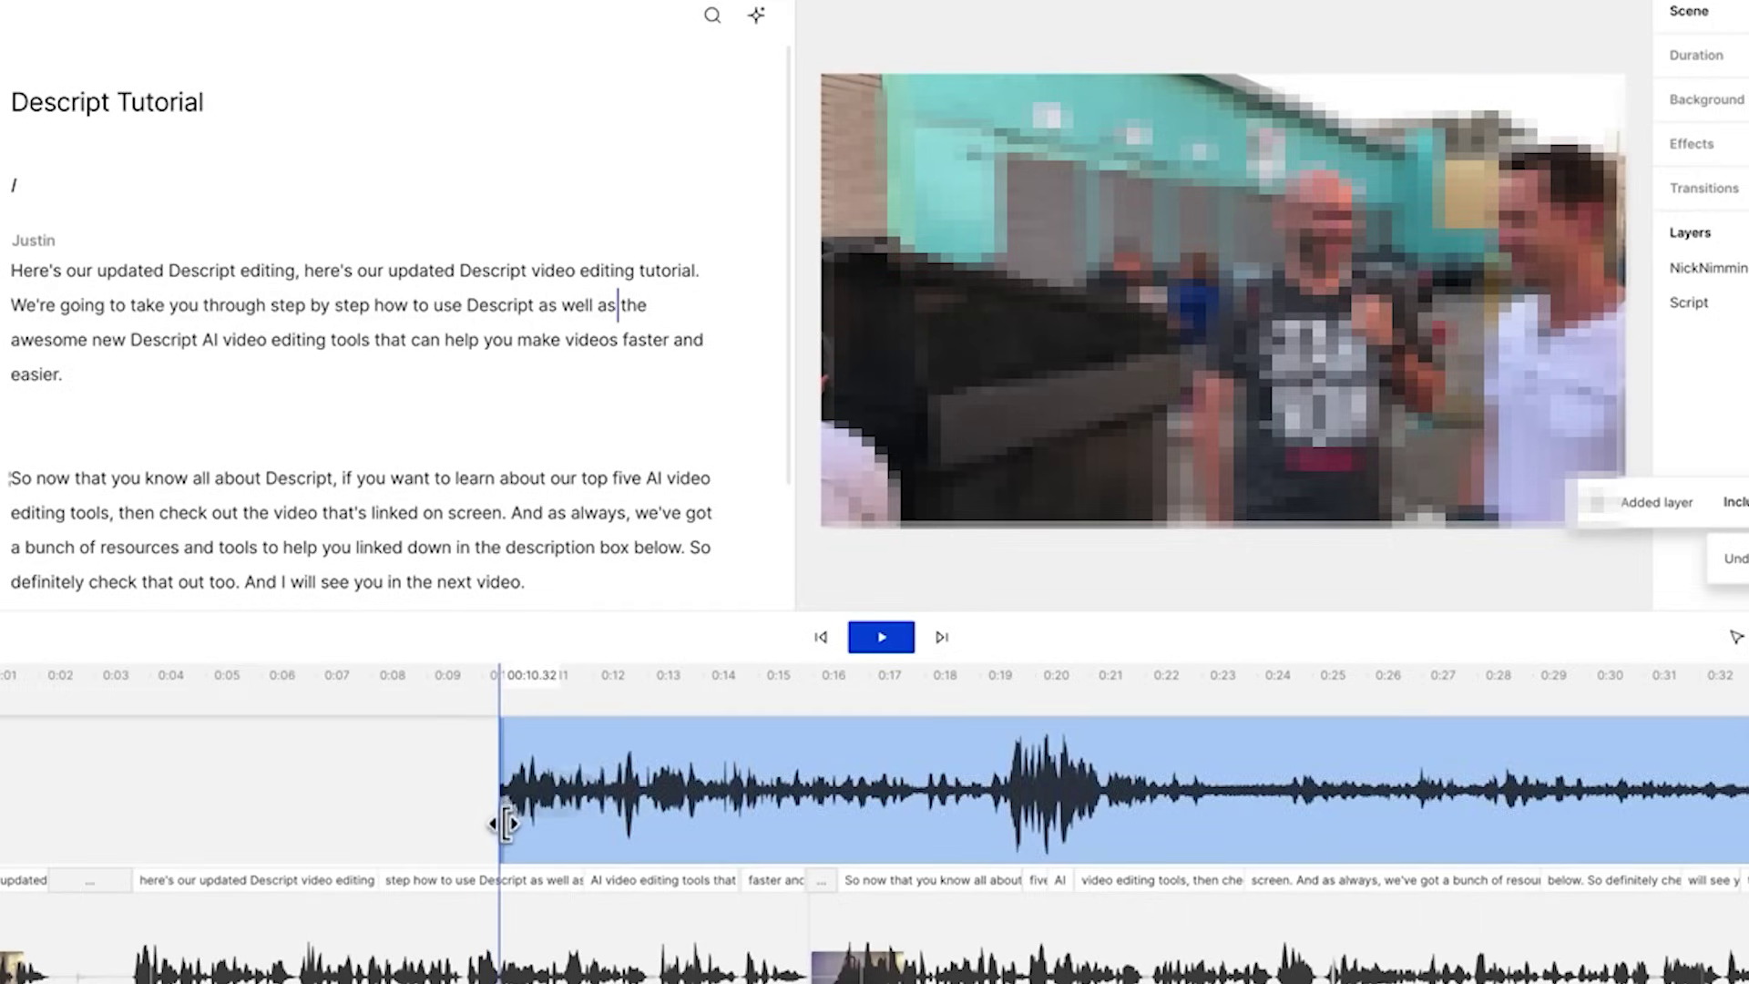
pyautogui.moveTo(1745, 823); pyautogui.dragTo(1189, 824)
pyautogui.click(1093, 794)
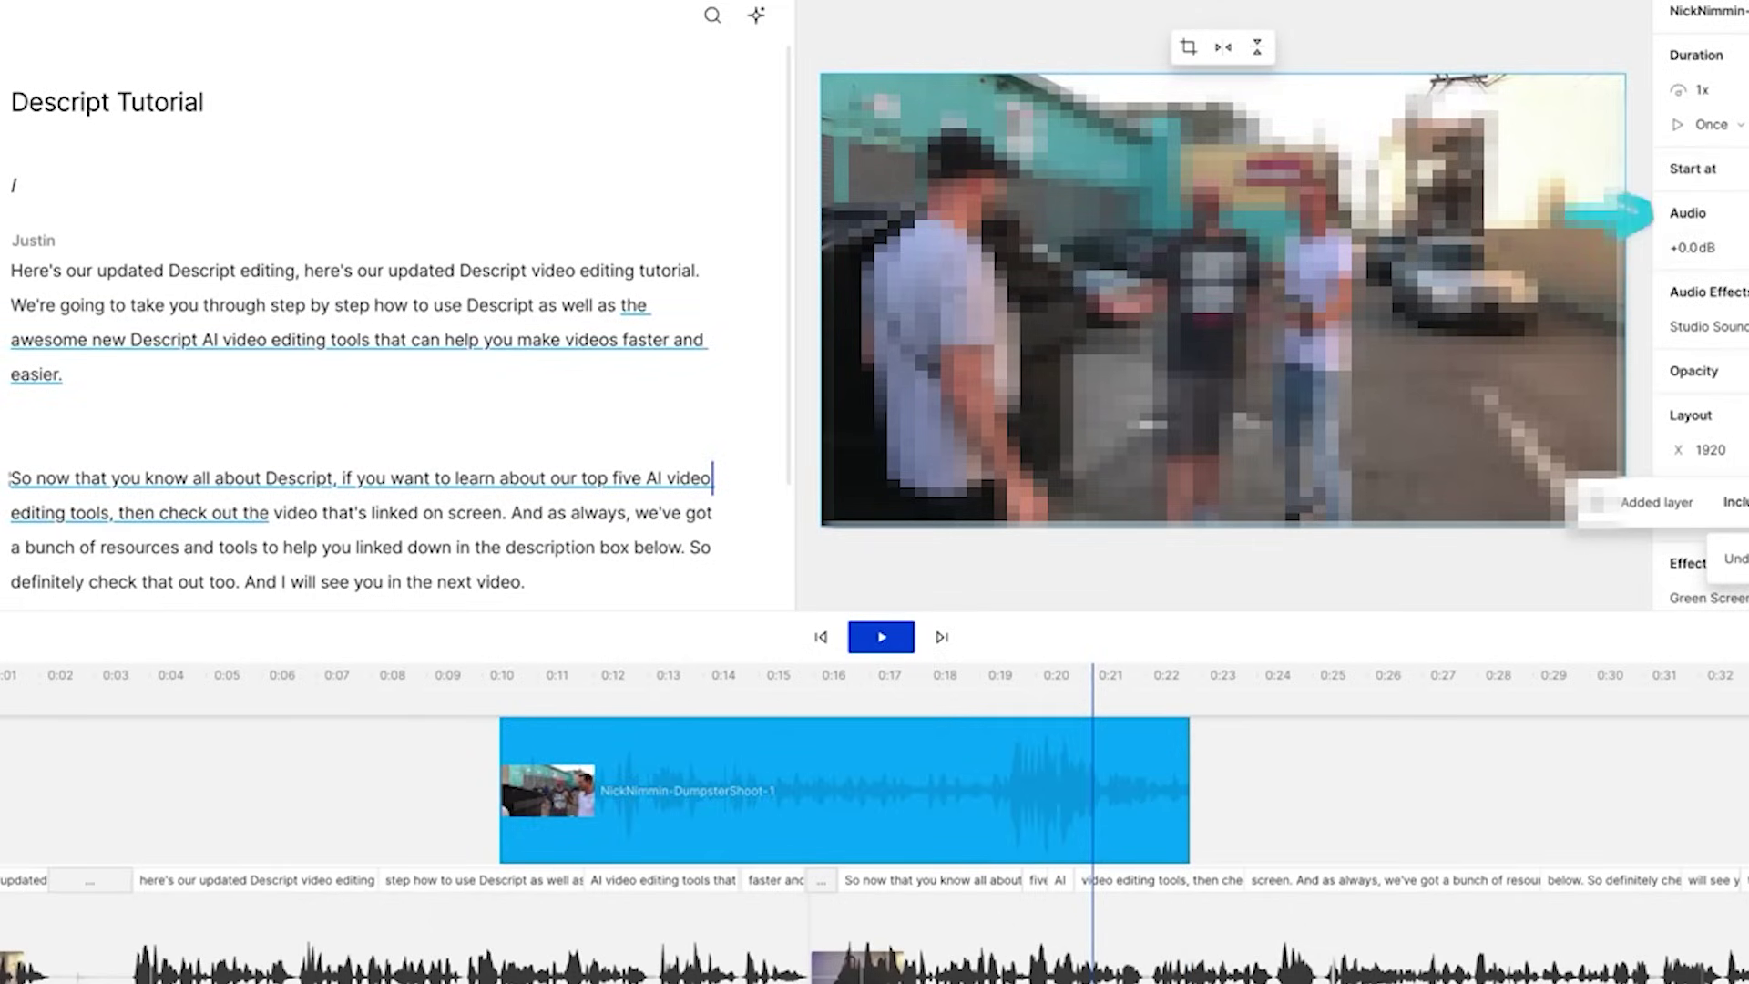
pyautogui.click(882, 637)
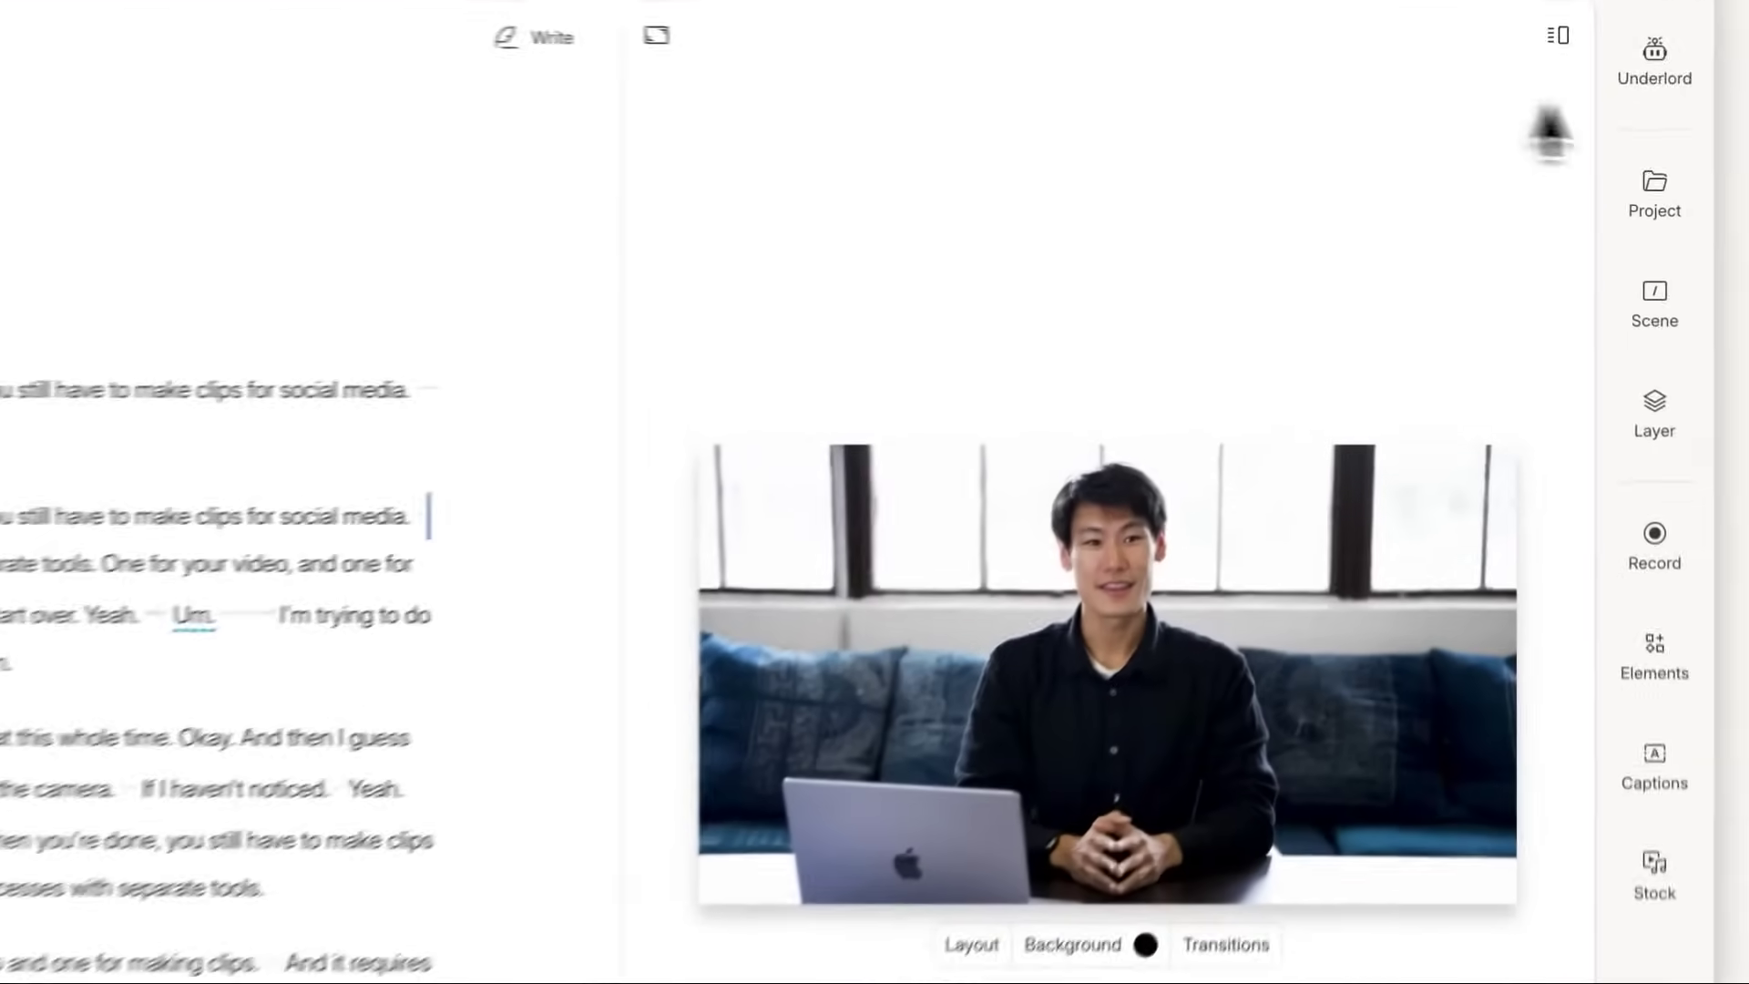
# Open the Underlord AI tools and add a scene break in the script after "I'm gonna start over.".
pyautogui.click(1633, 110)
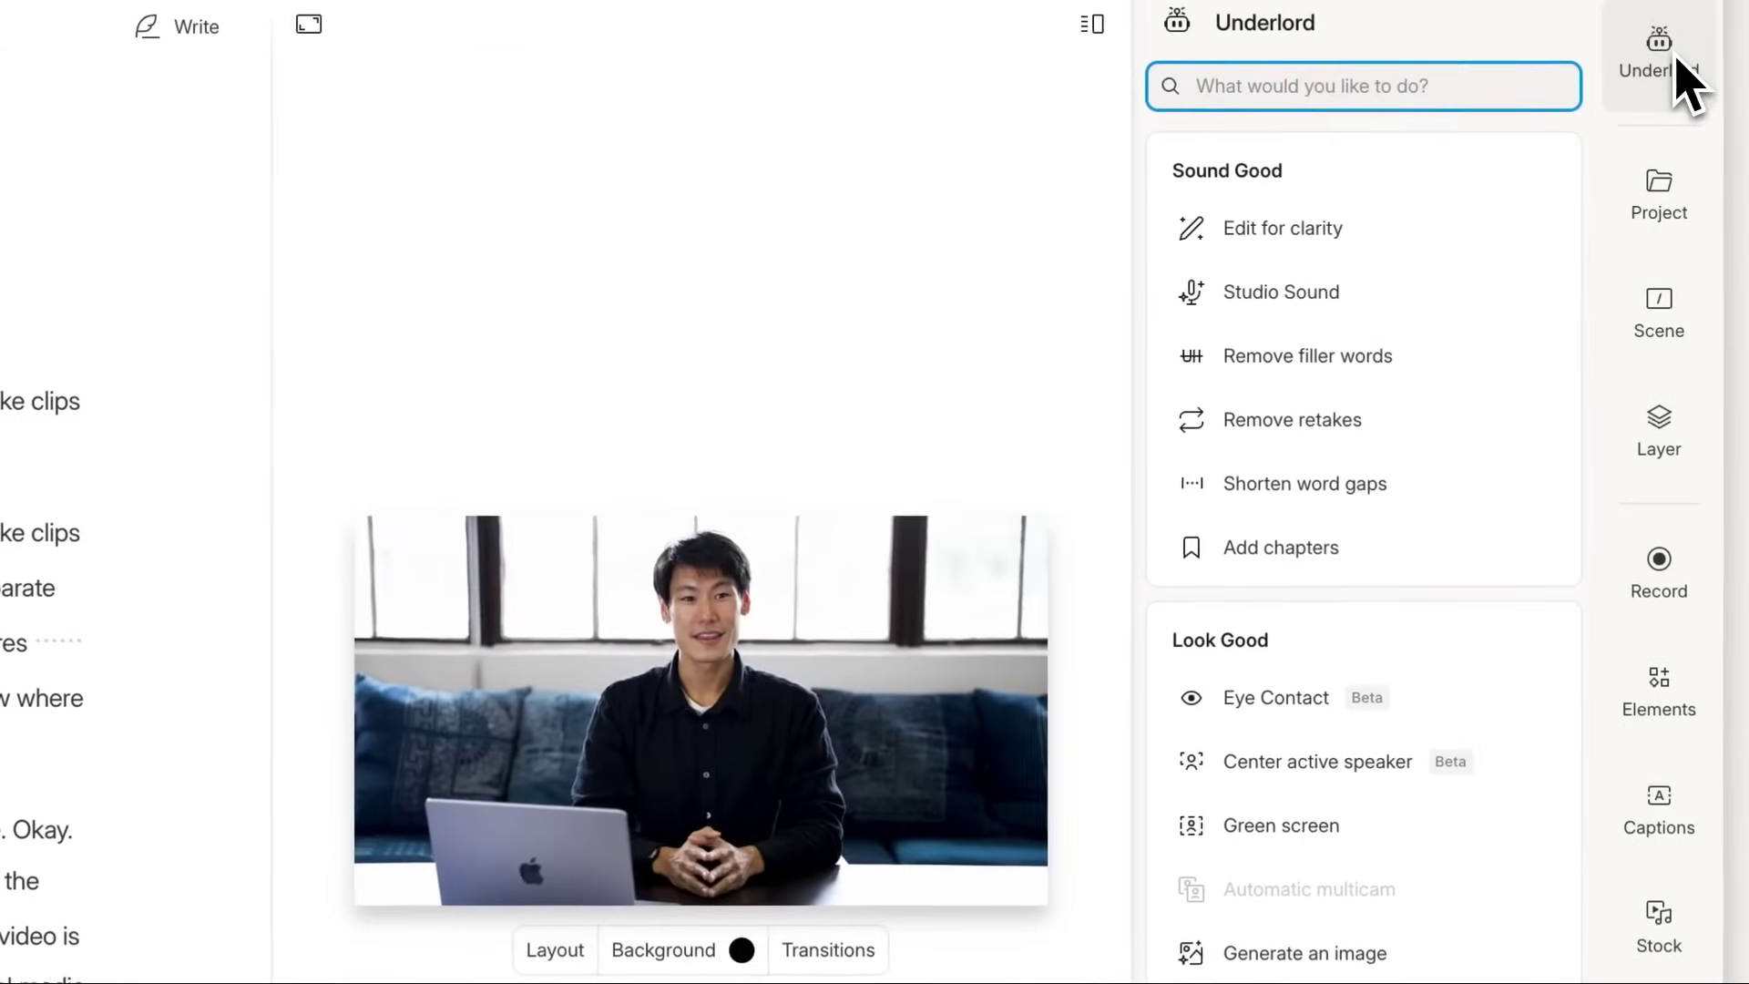
pyautogui.click(1512, 709)
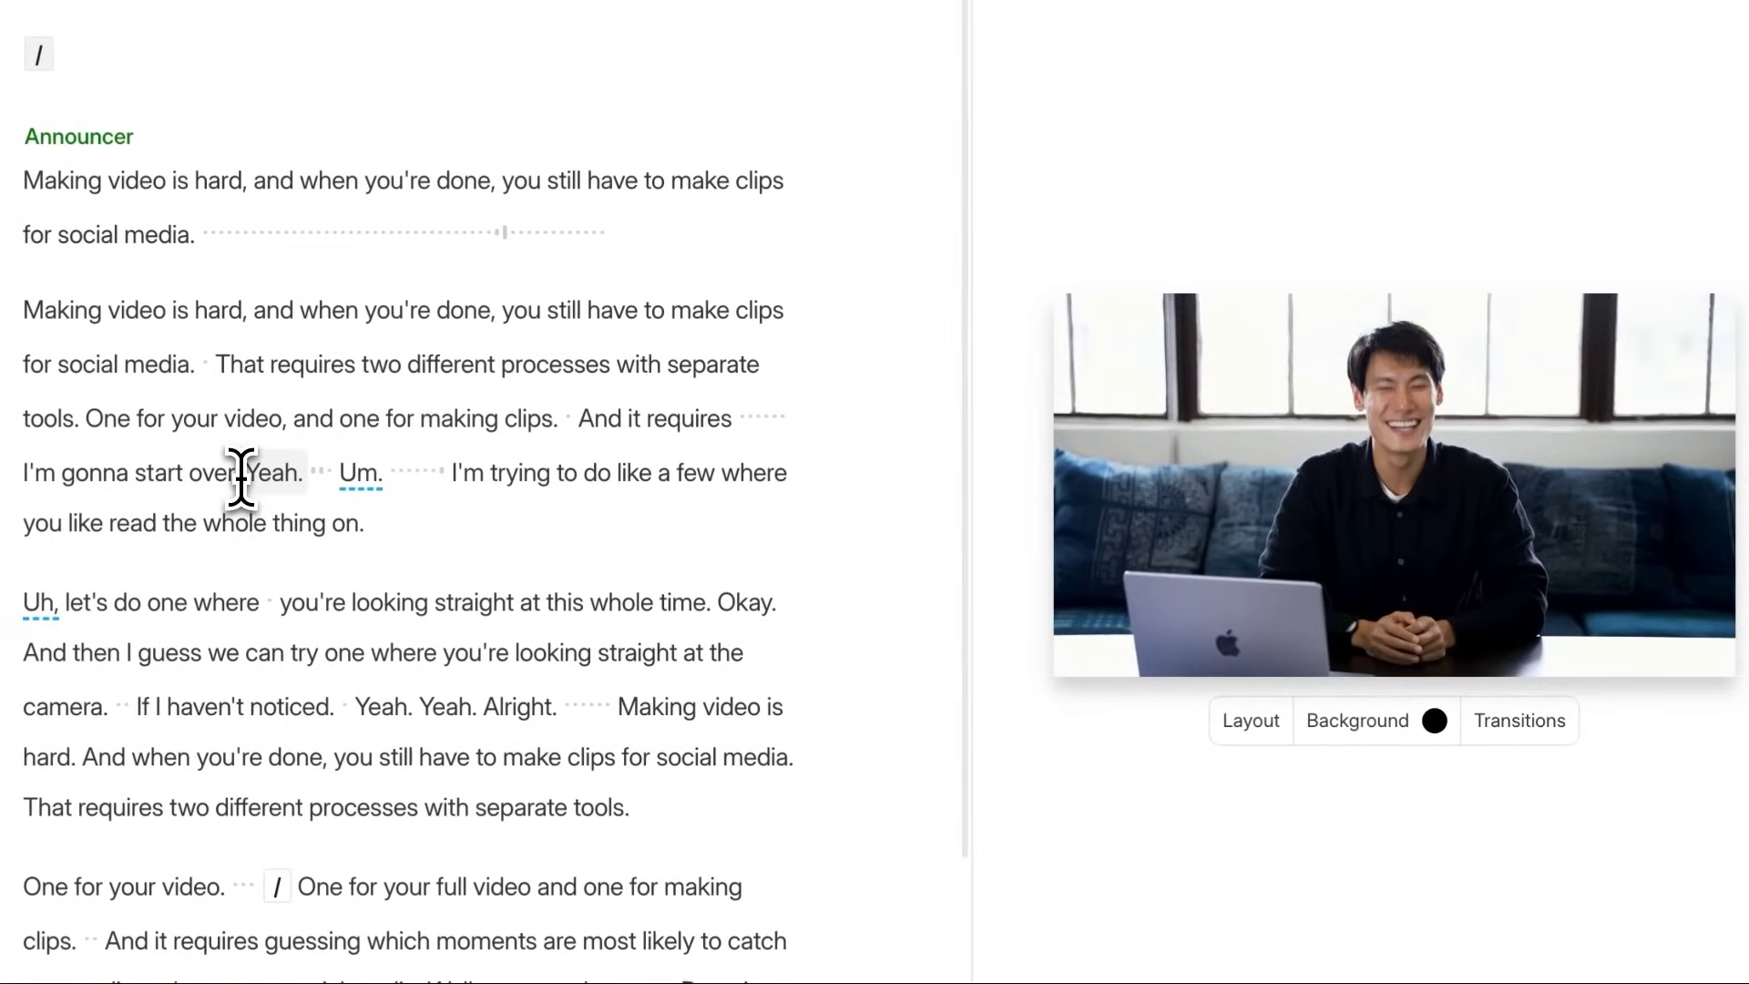
pyautogui.write('/')
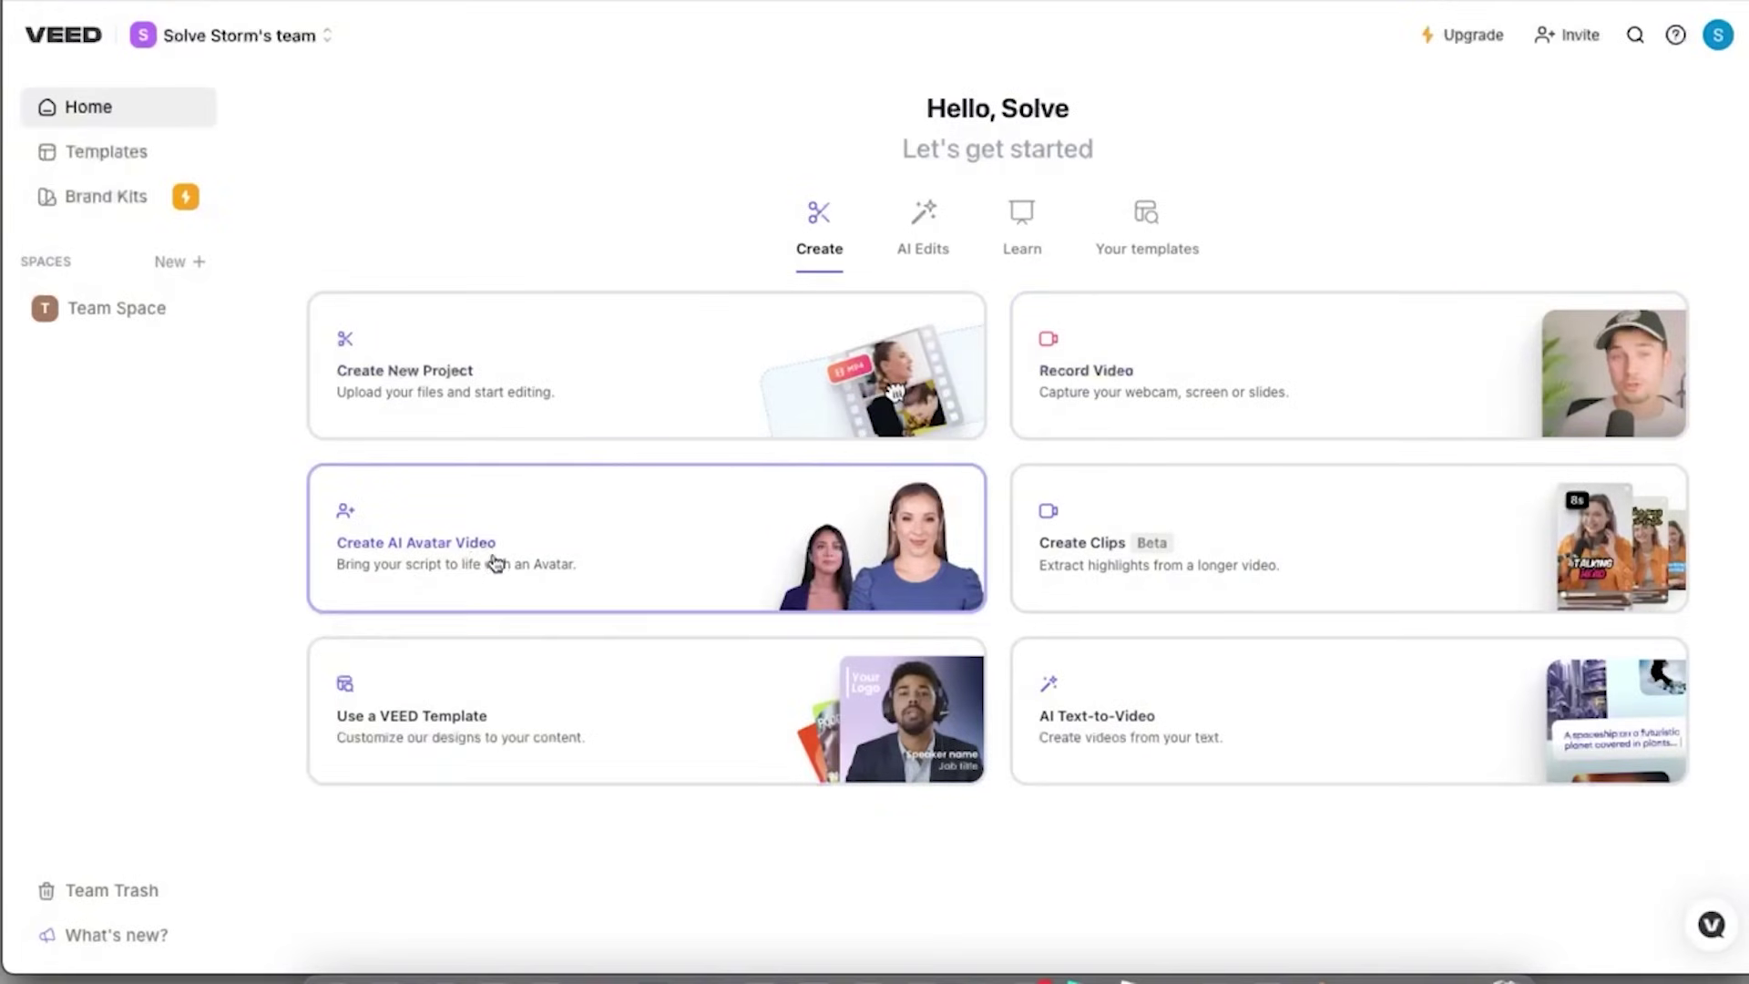
# Start a new VEED project from the "Realistic Mockup Template with Ai Avatar" template.
pyautogui.click(621, 776)
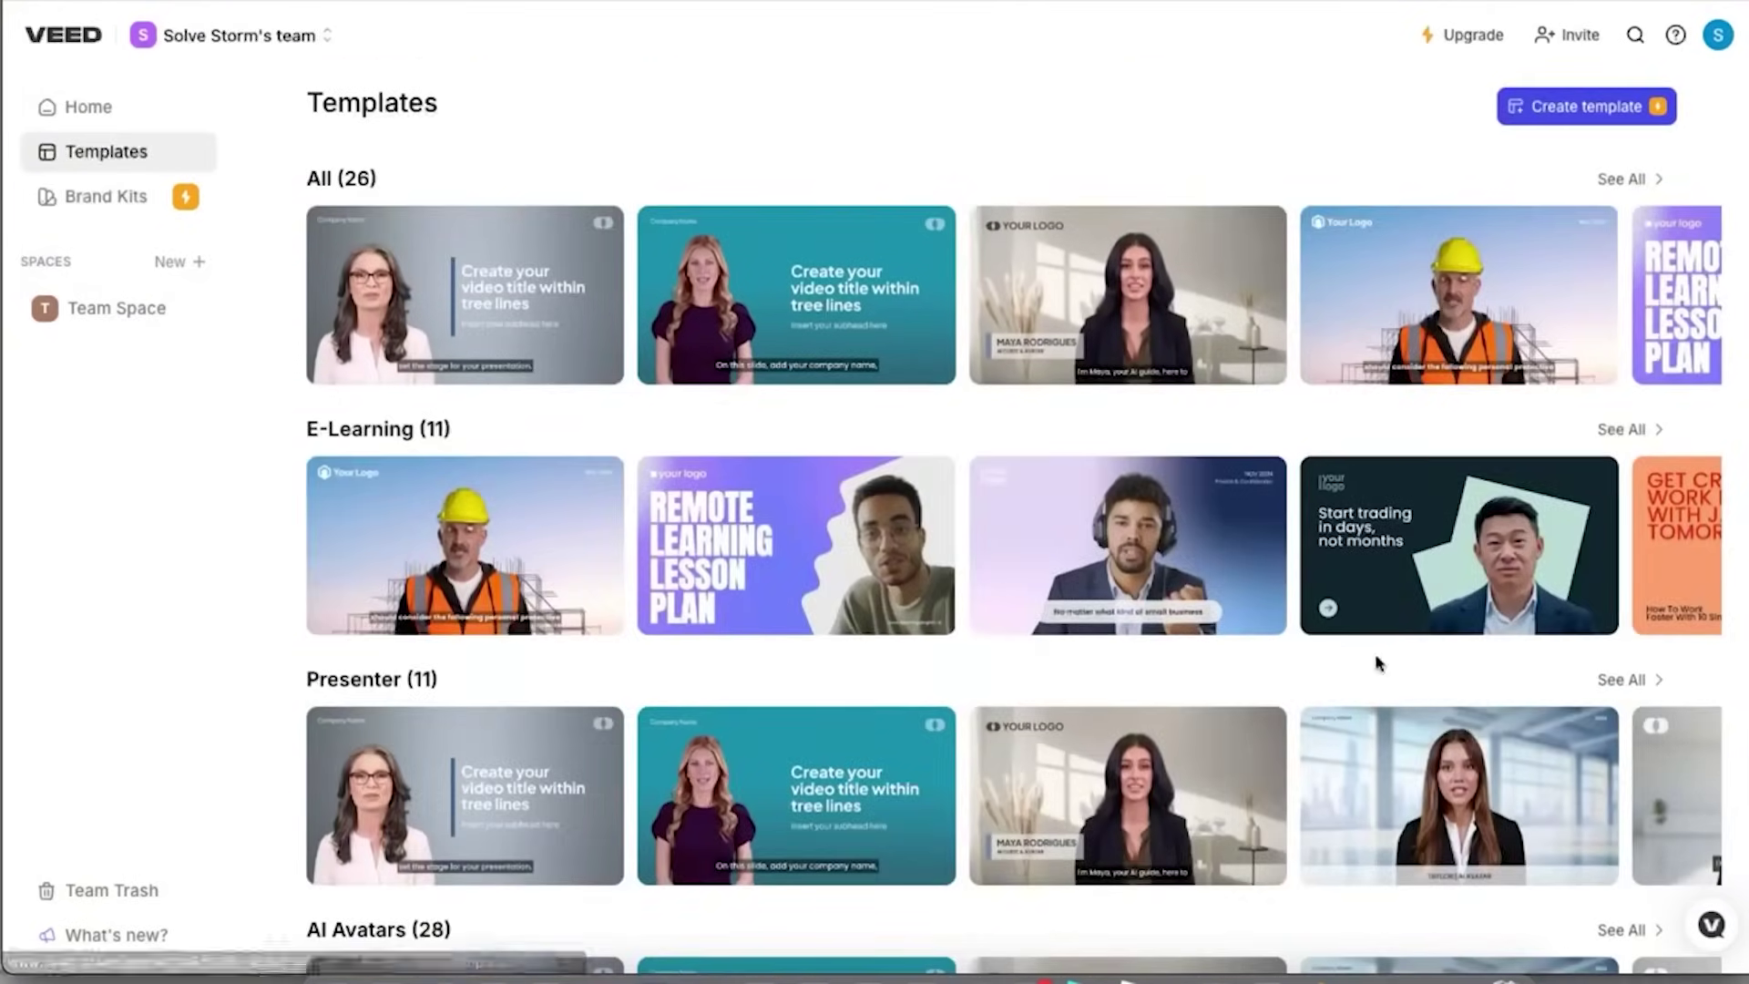
pyautogui.click(1130, 793)
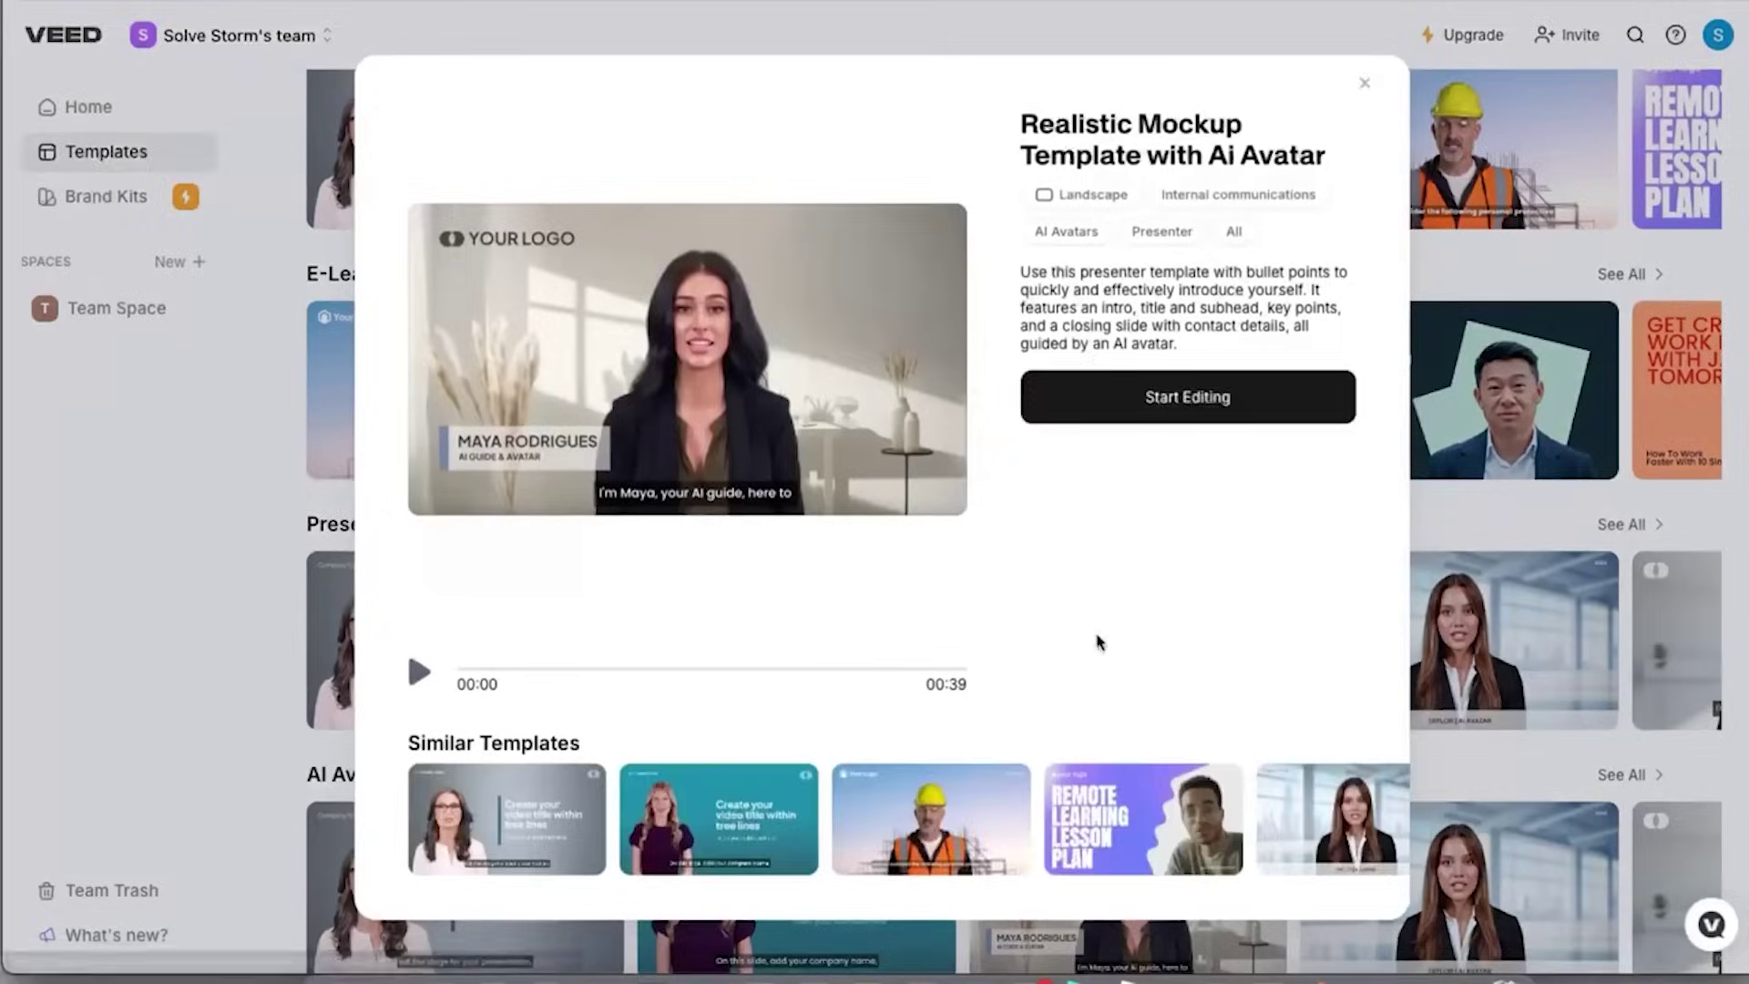
pyautogui.click(1188, 394)
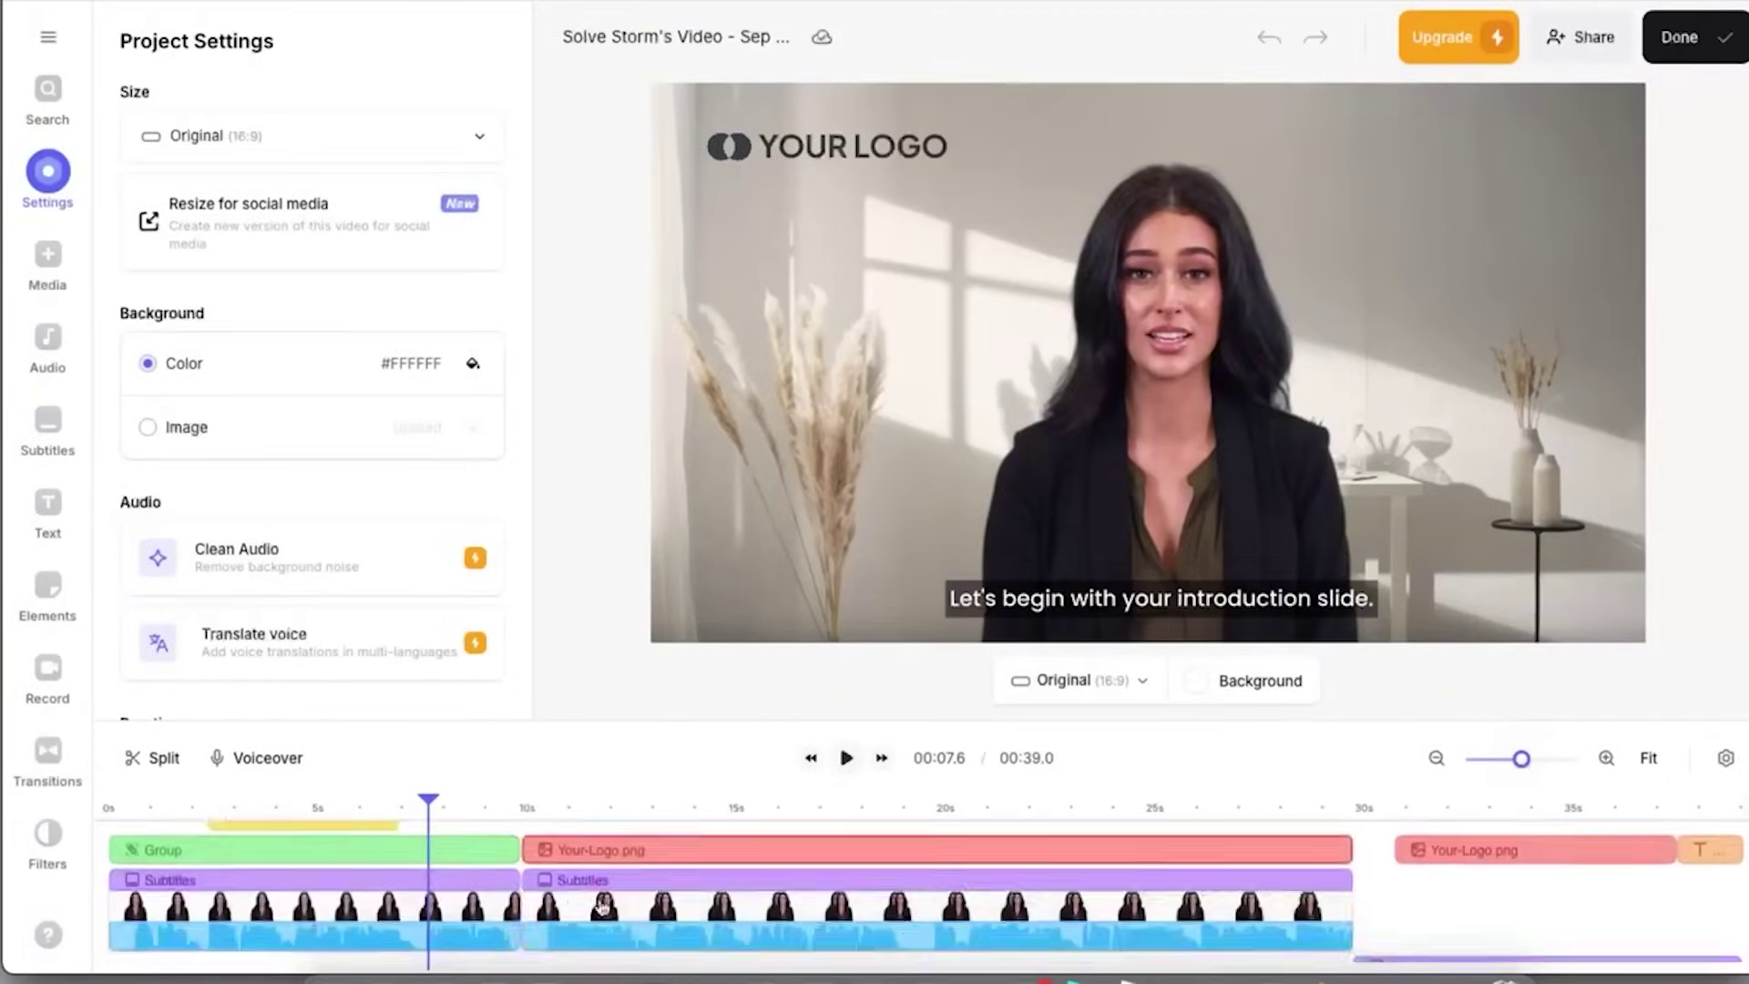
# Open the subtitle lines for editing and add a headline with "Expert Insights" text at 37.4 s in the closing scene.
pyautogui.click(428, 912)
pyautogui.scroll(1, 431, 857)
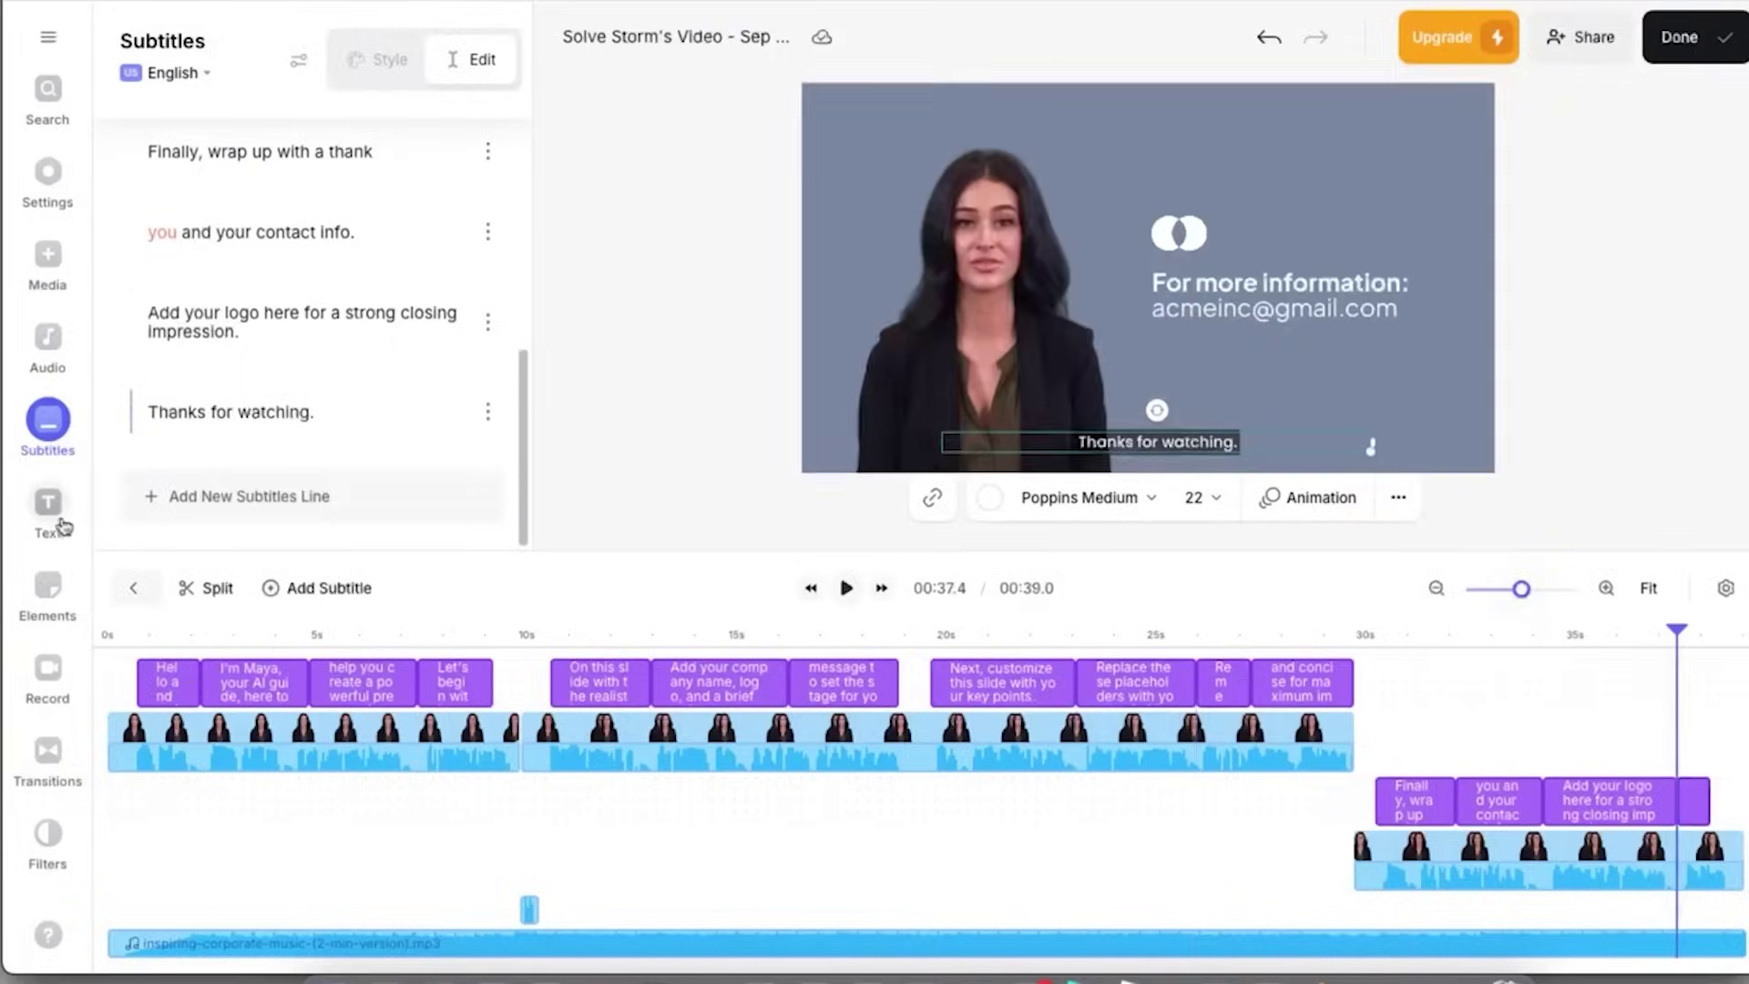
pyautogui.click(48, 511)
pyautogui.scroll(-2, 419, 355)
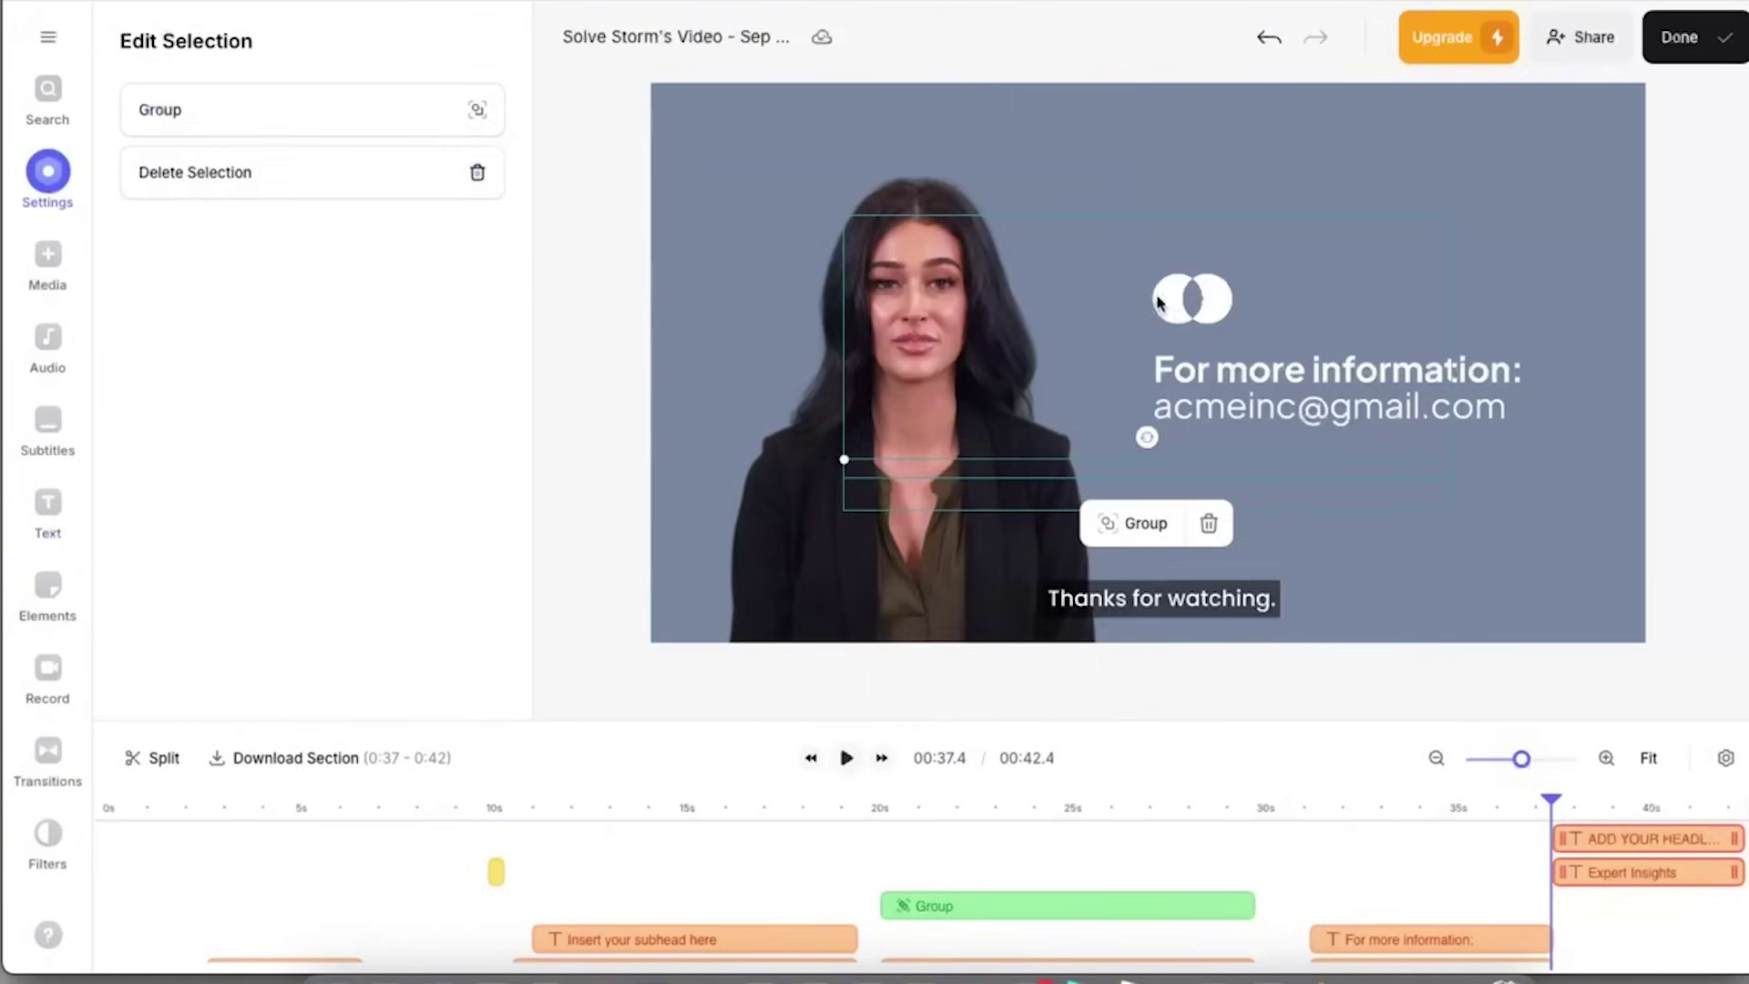
pyautogui.click(1064, 332)
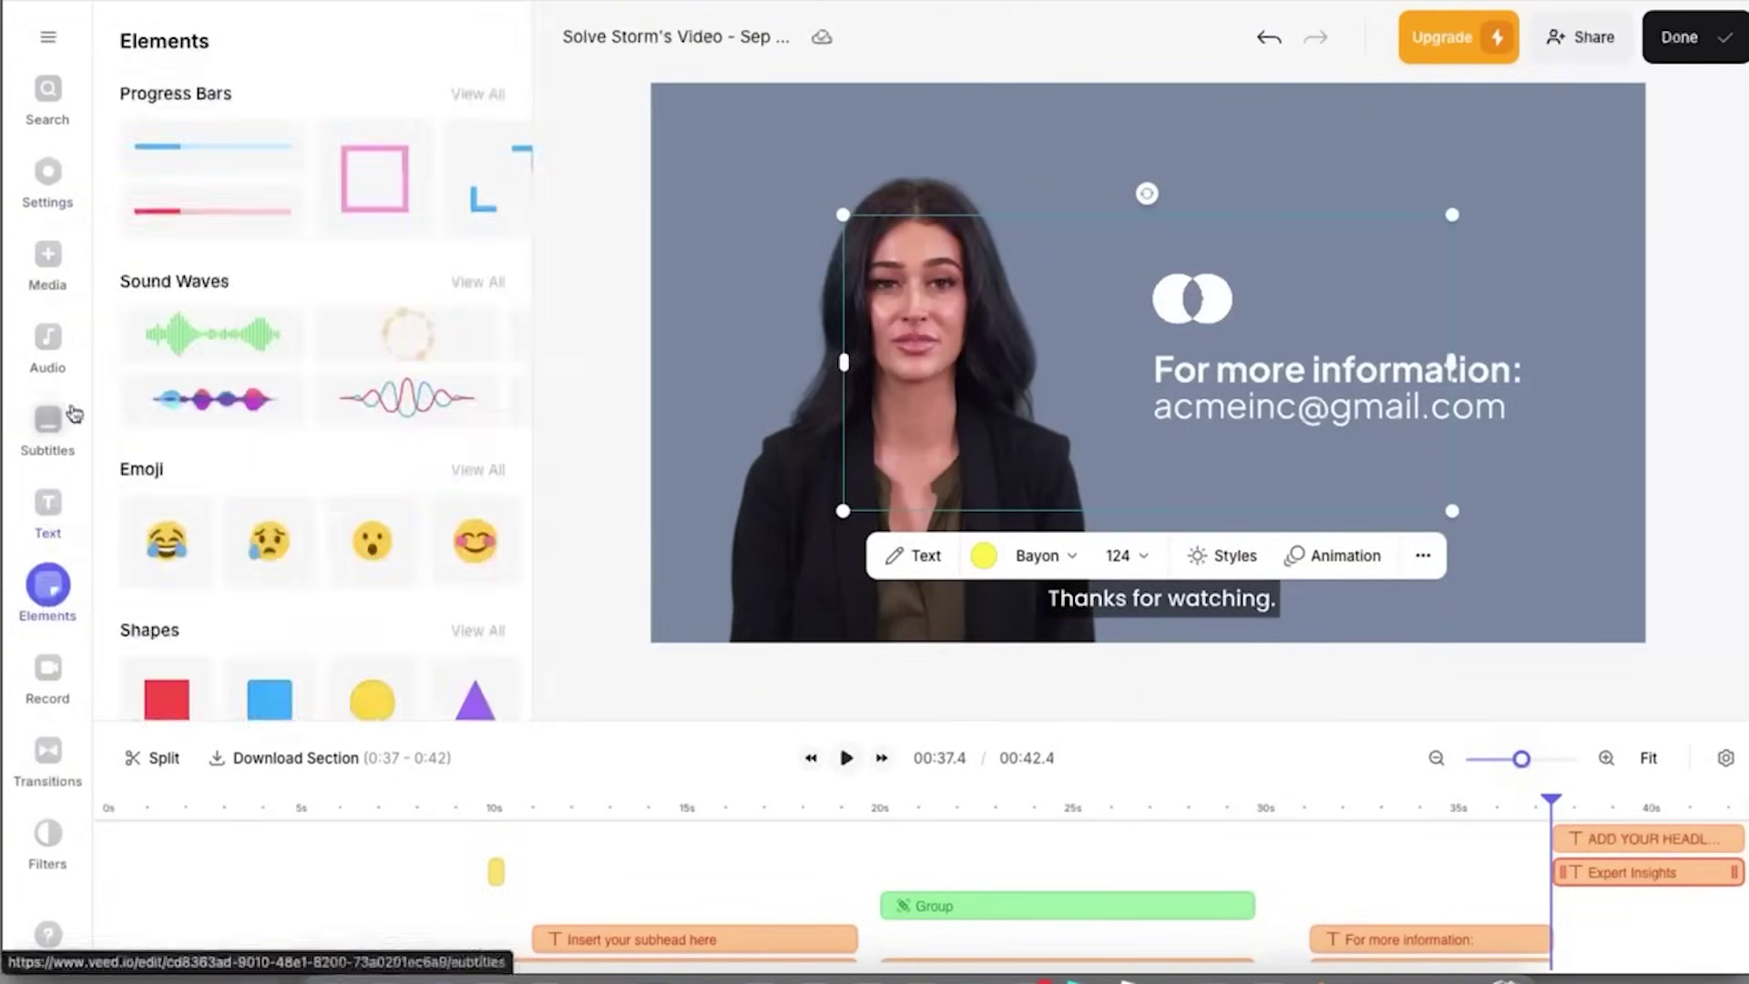
pyautogui.scroll(-1, 310, 365)
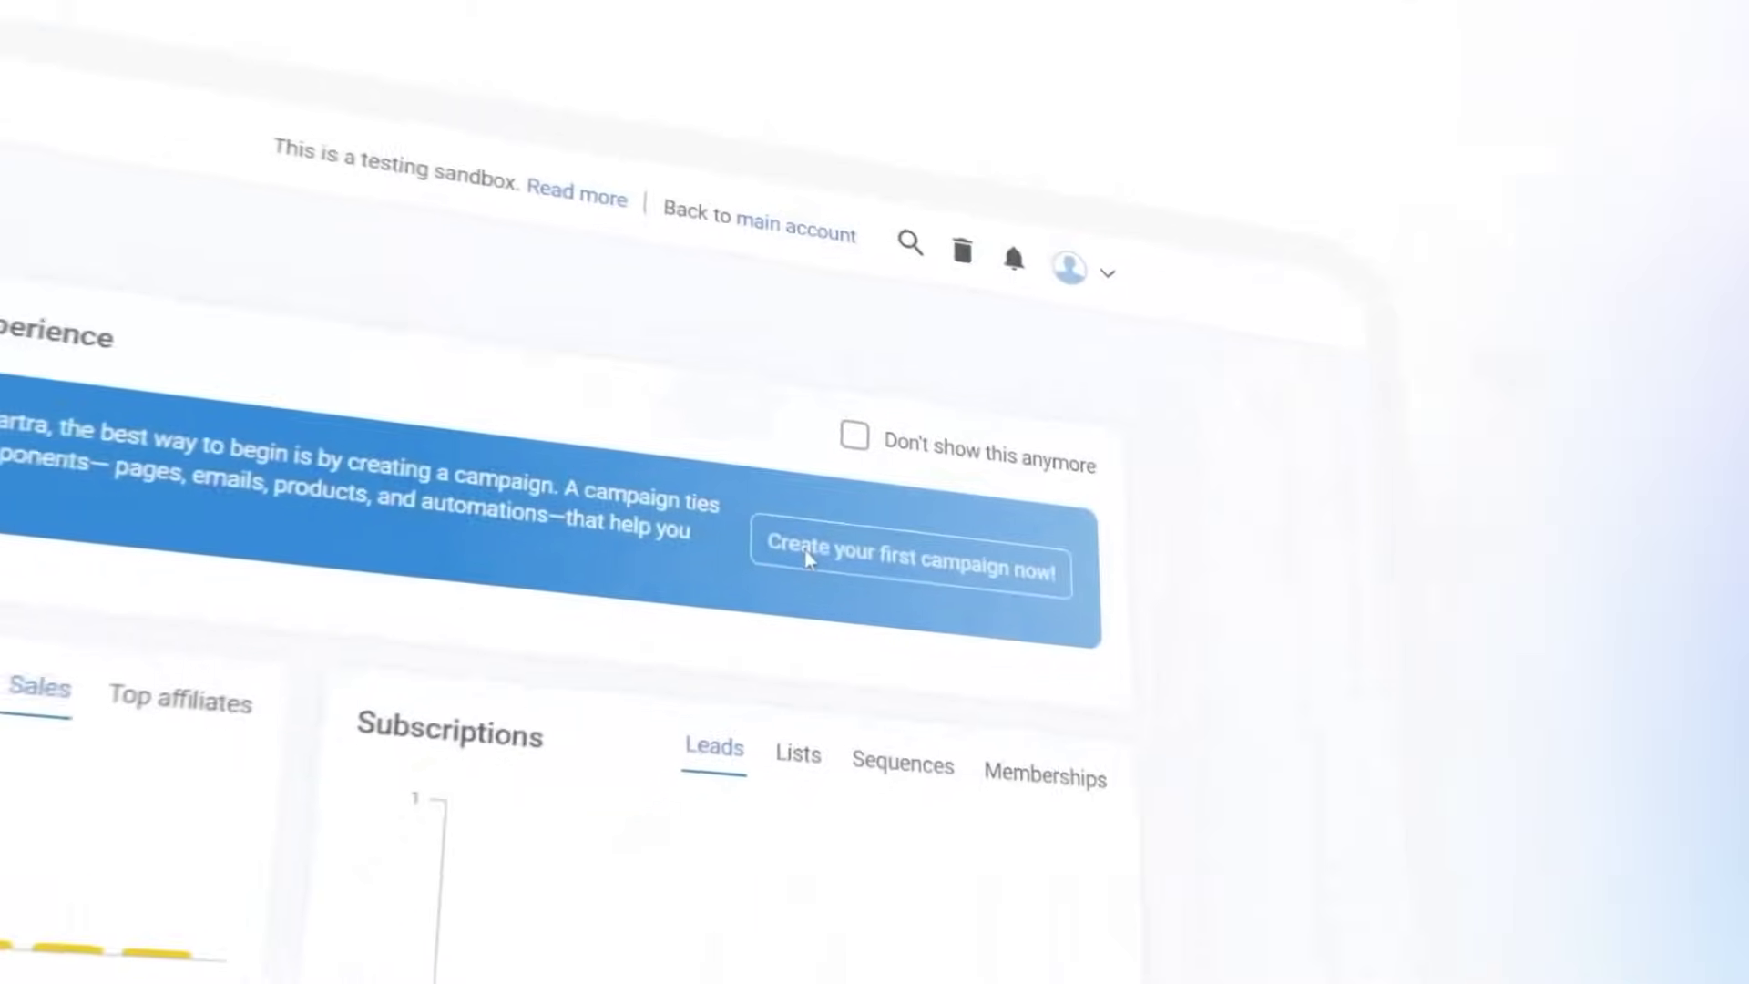
# Switch to the Kartra dashboard and start creating the first campaign.
pyautogui.click(806, 549)
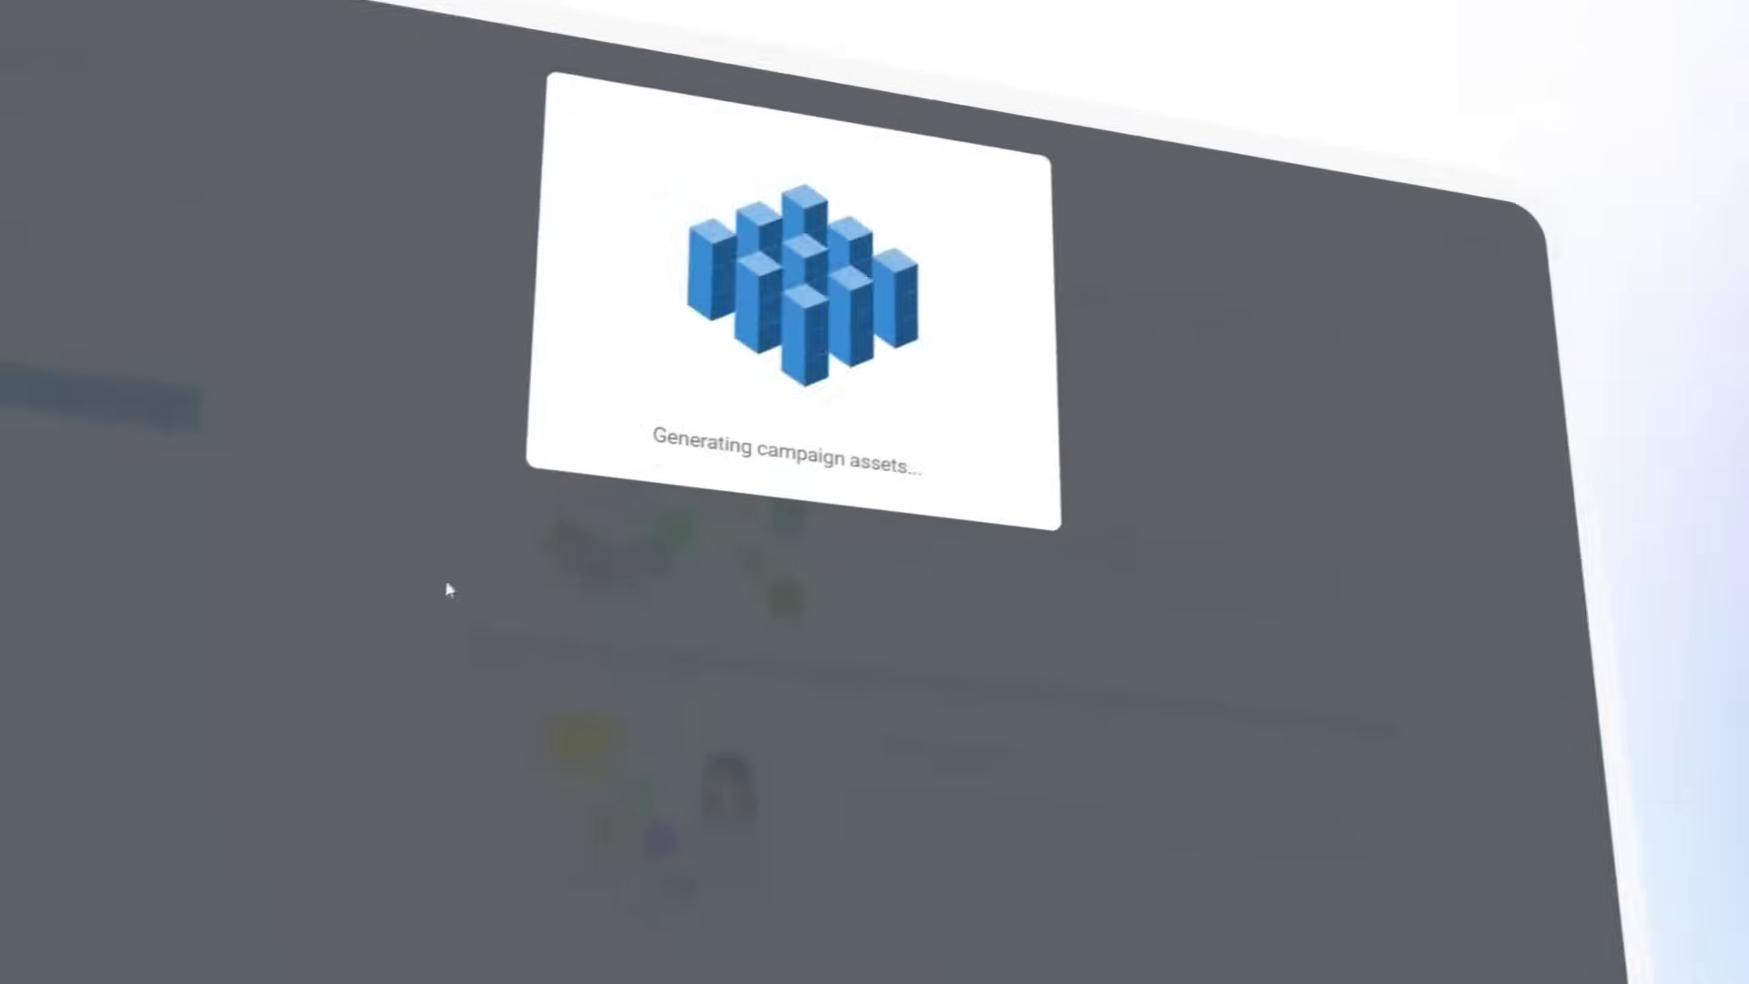
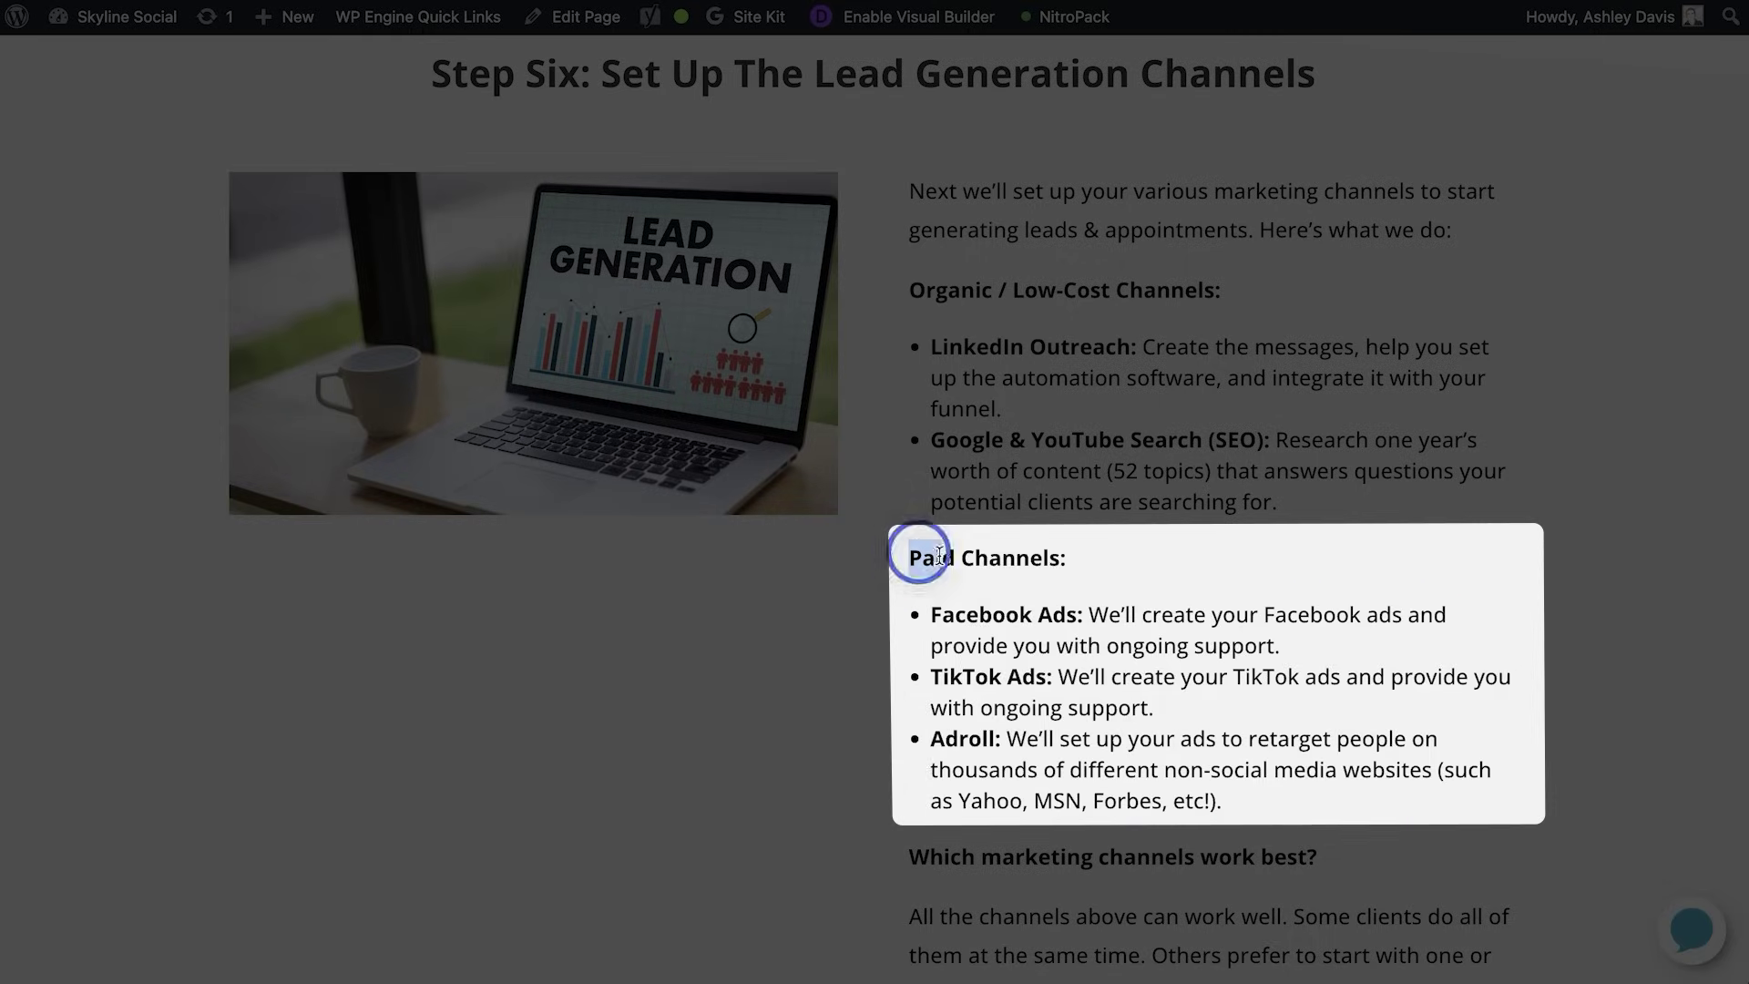
# Switch to the Step Six web page and highlight the paid channels list and the organic, low-cost channels list.
pyautogui.moveTo(911, 558); pyautogui.dragTo(1333, 808)
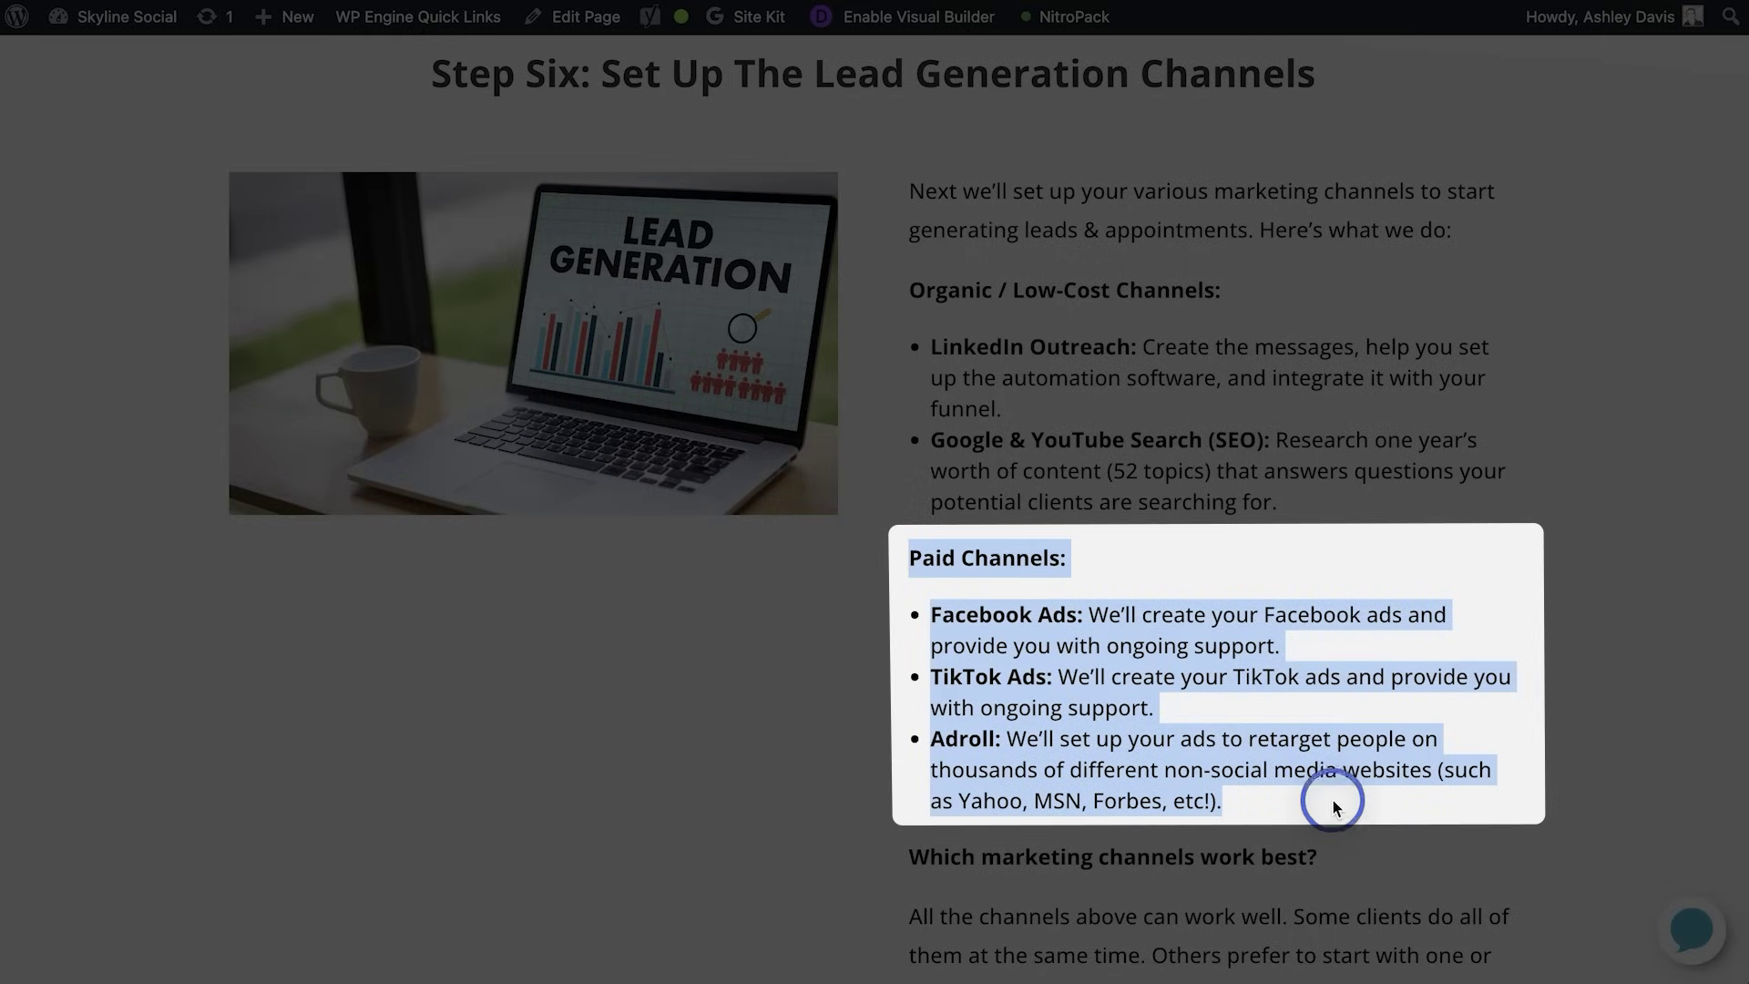
pyautogui.click(1245, 556)
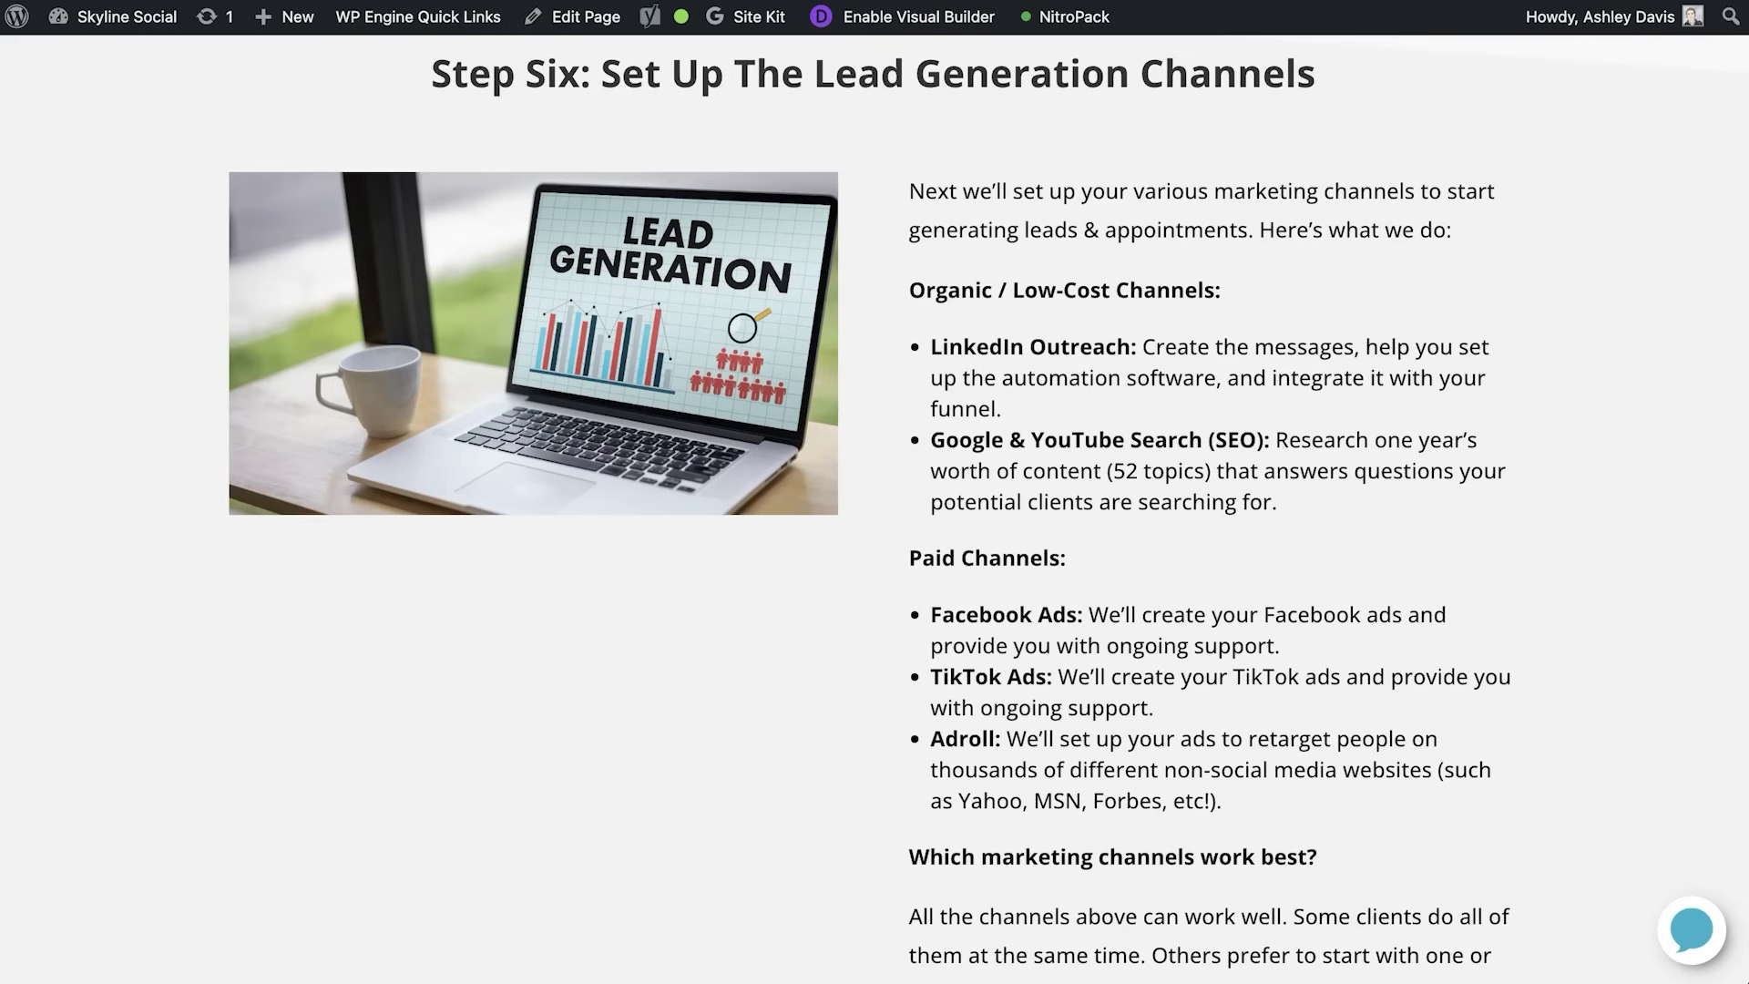
pyautogui.scroll(-2, 980, 265)
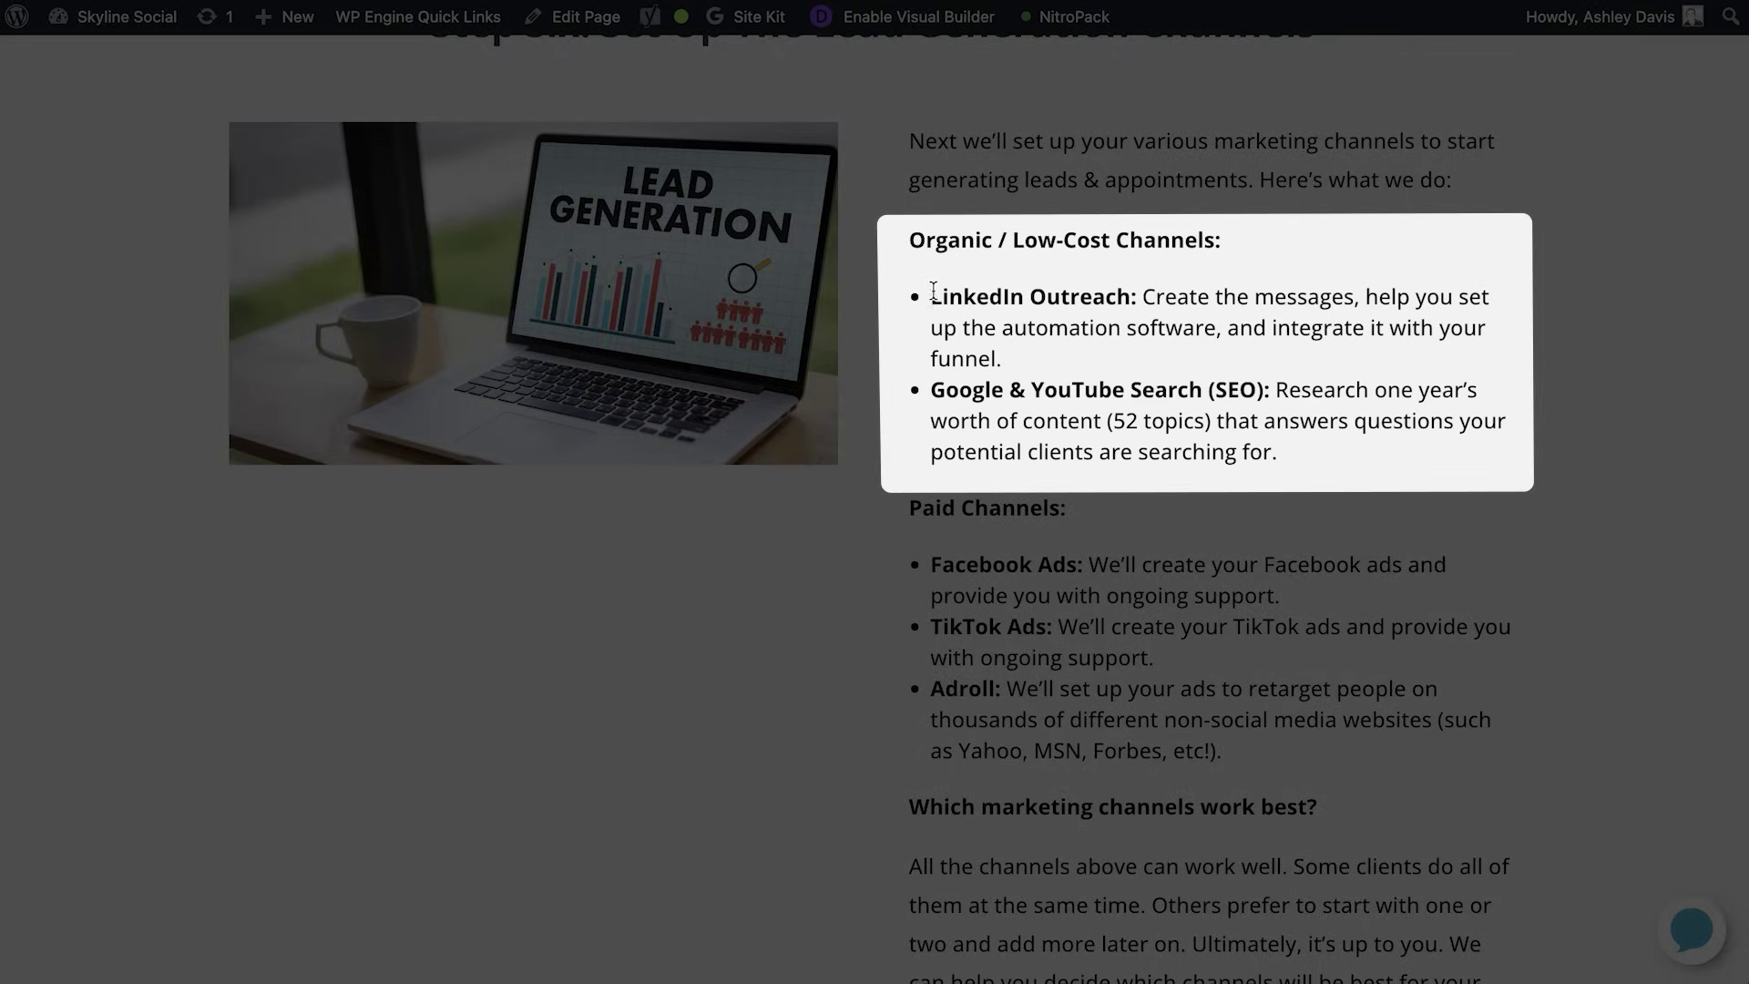
pyautogui.moveTo(932, 293); pyautogui.dragTo(1294, 449)
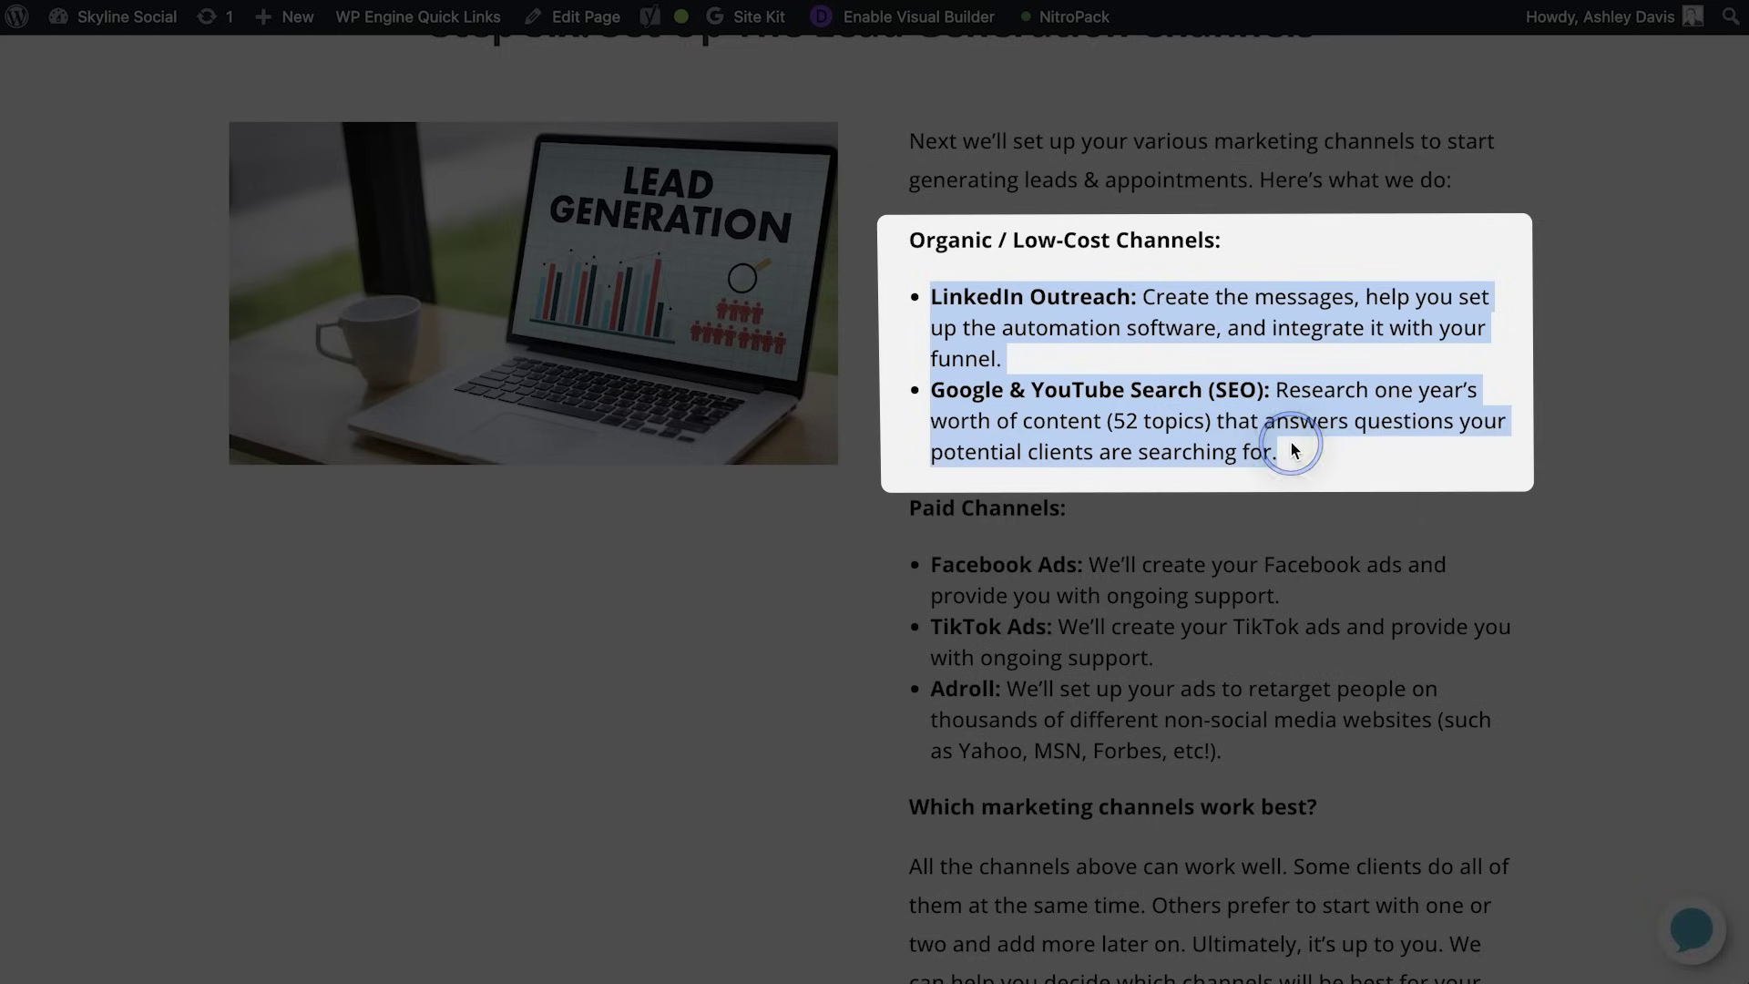
pyautogui.click(1093, 352)
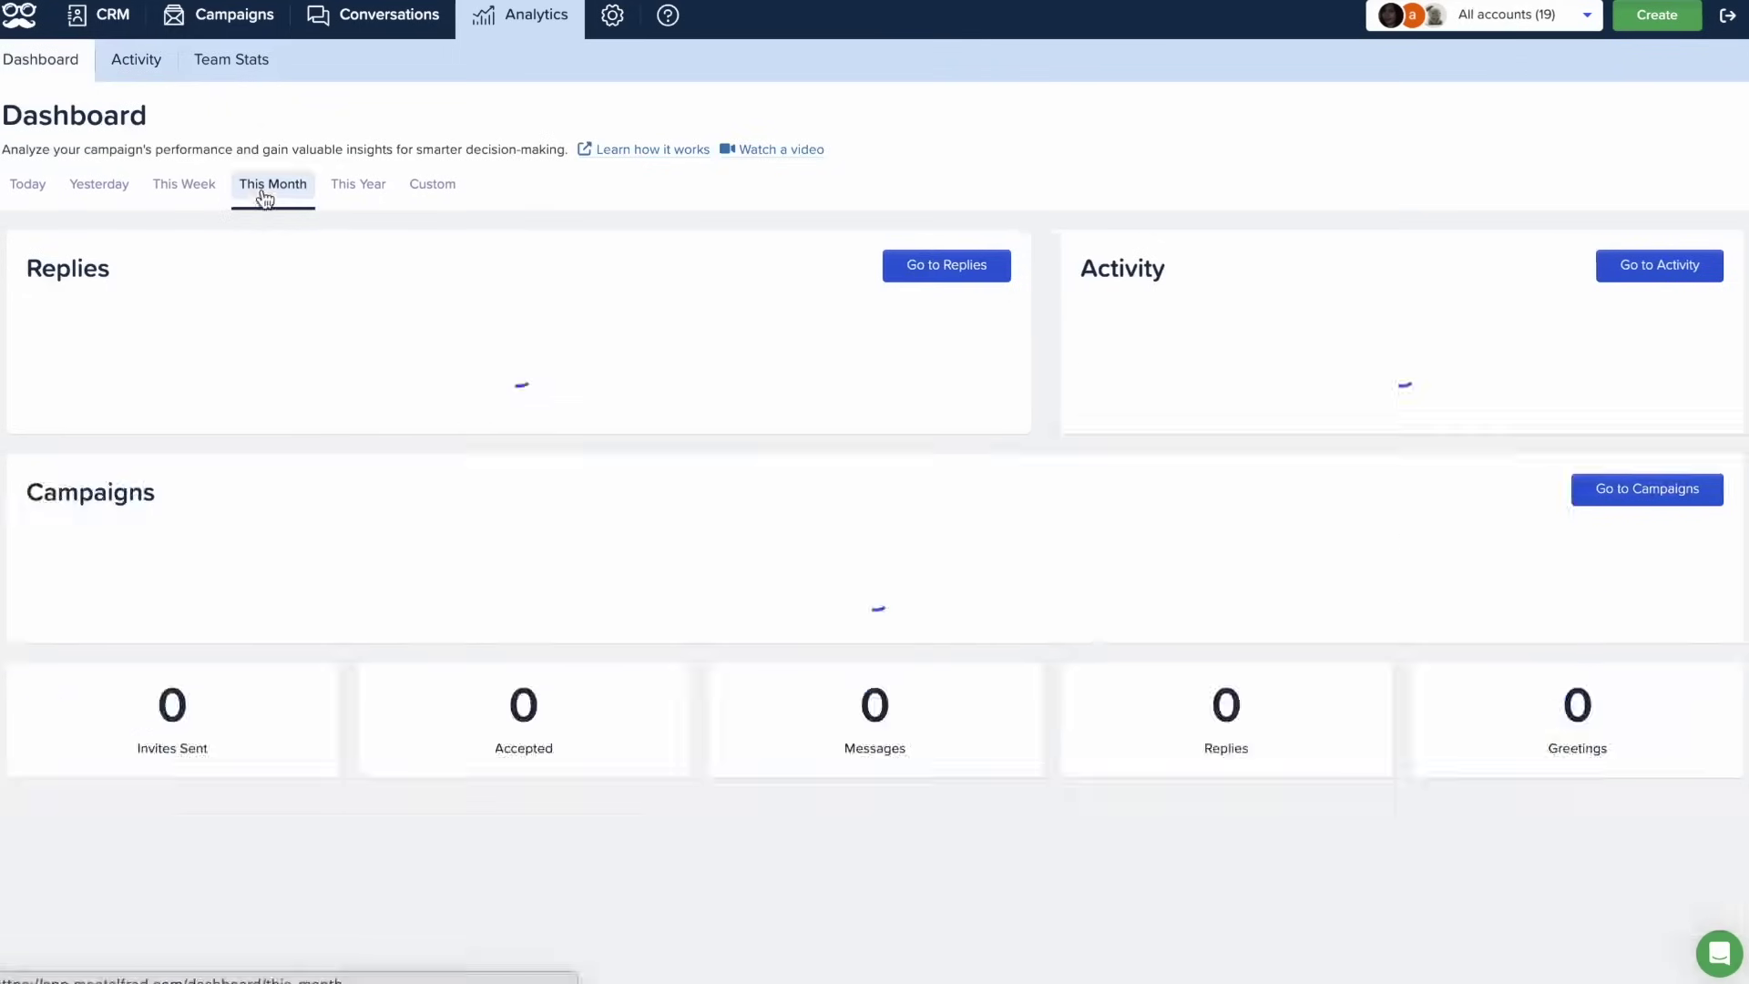
# Switch to the Meet Alfred analytics dashboard and view results for the custom range 01/09/2023 to 09/10/2023.
pyautogui.click(358, 183)
pyautogui.click(432, 183)
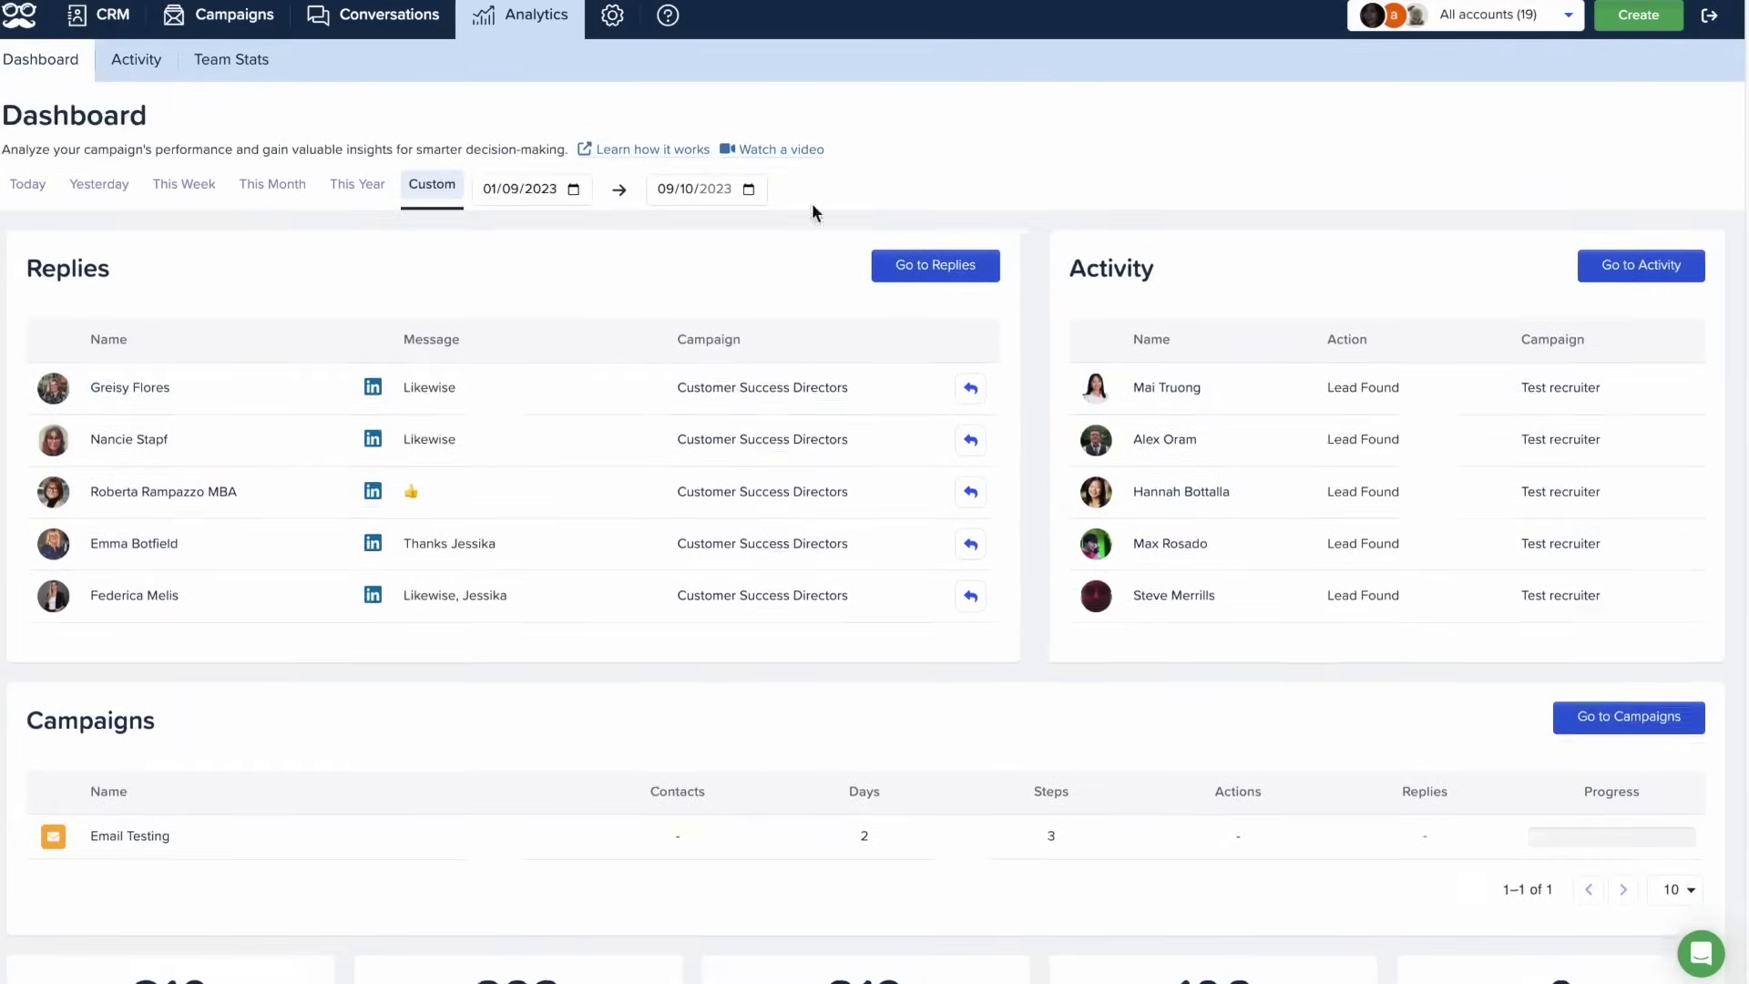
pyautogui.scroll(-1, 812, 211)
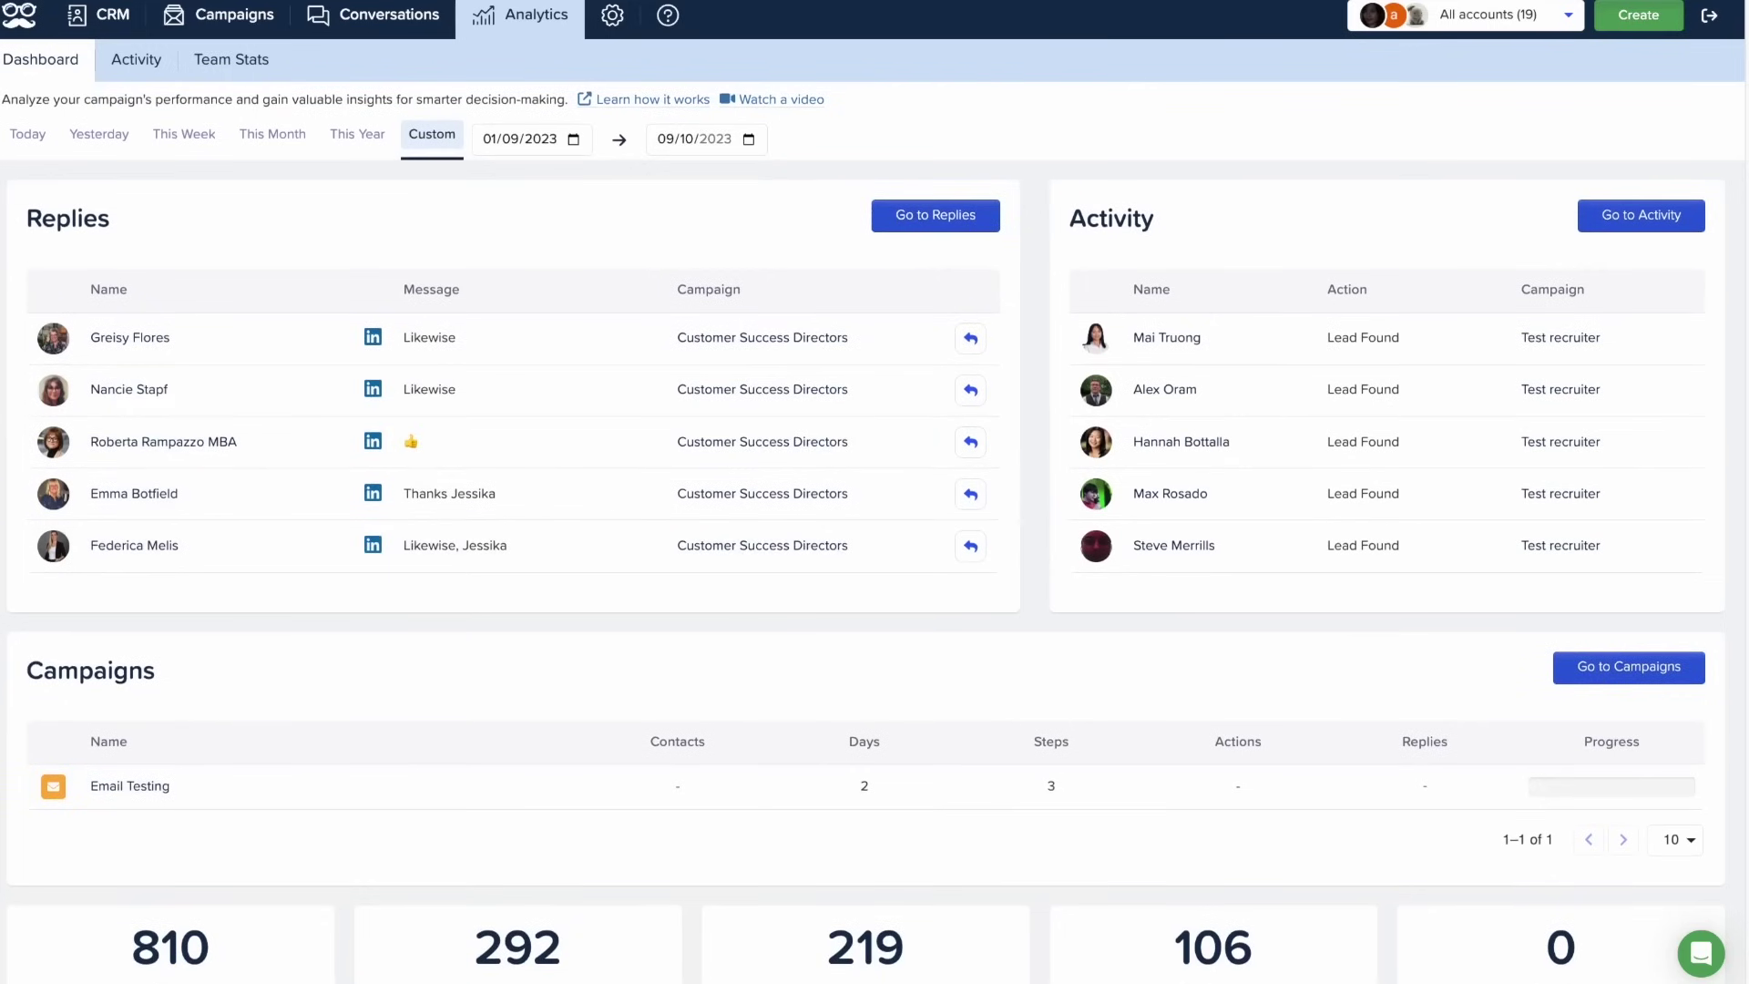
# Go through the campaign replies and the LinkedIn inbox, and look over the campaigns area.
pyautogui.click(933, 217)
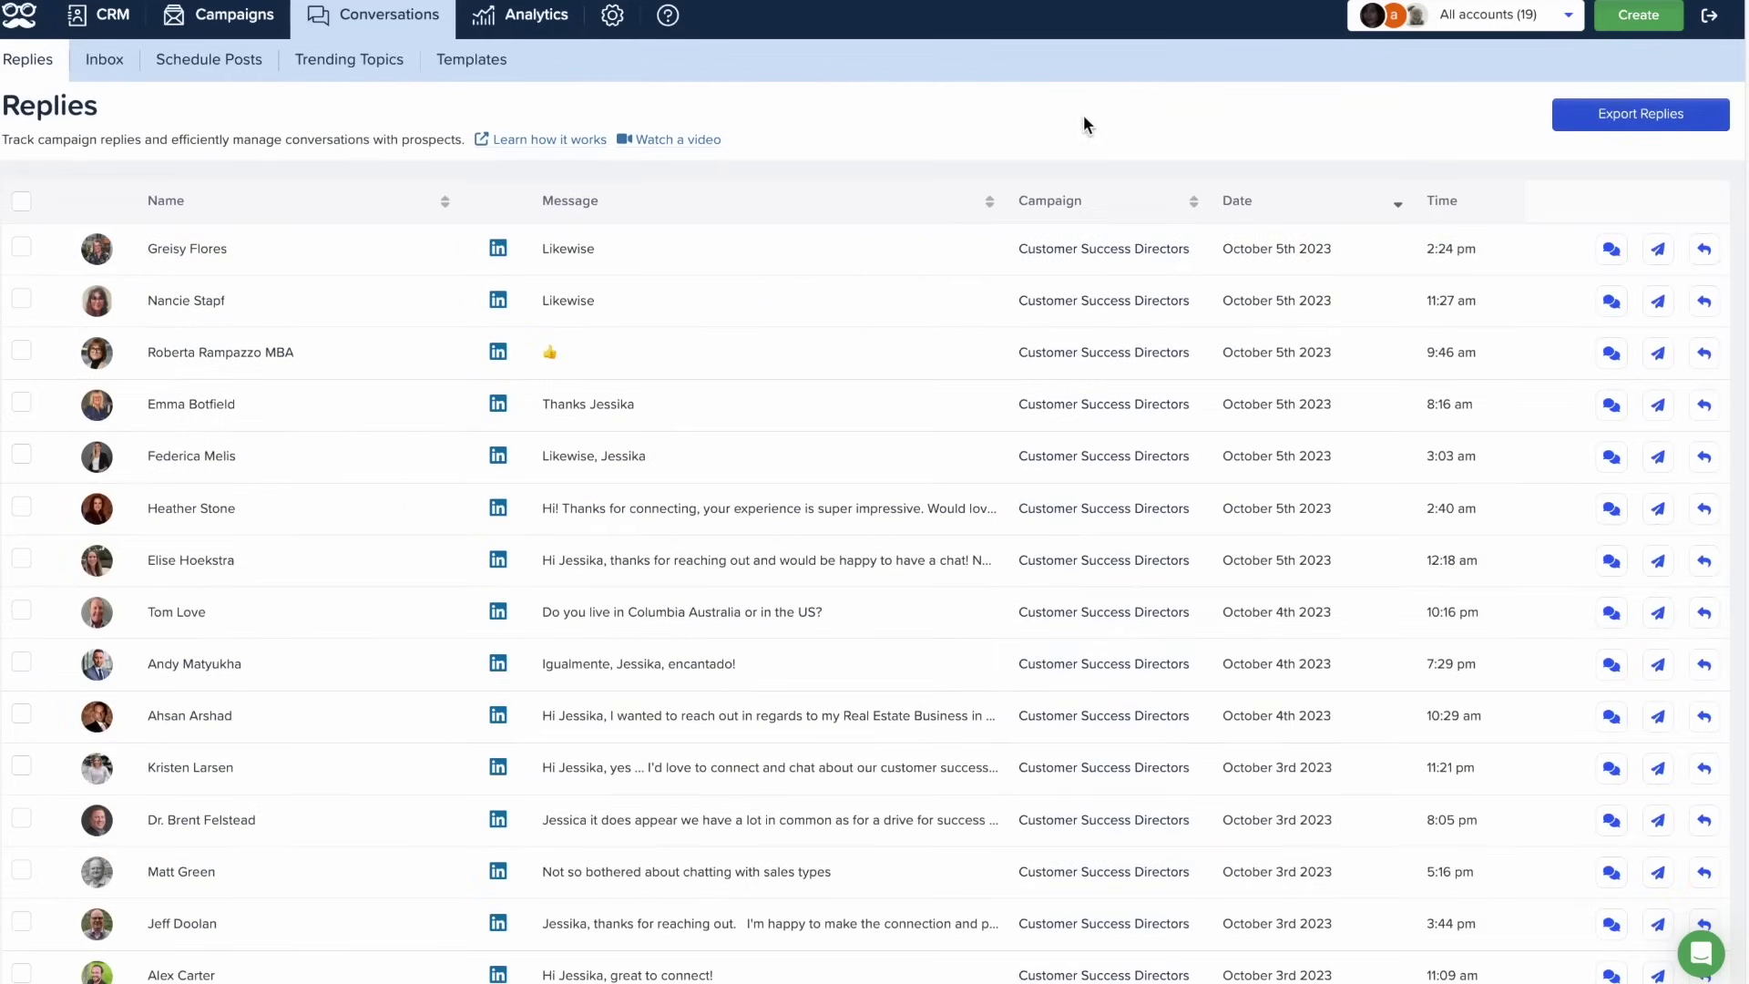
pyautogui.click(104, 60)
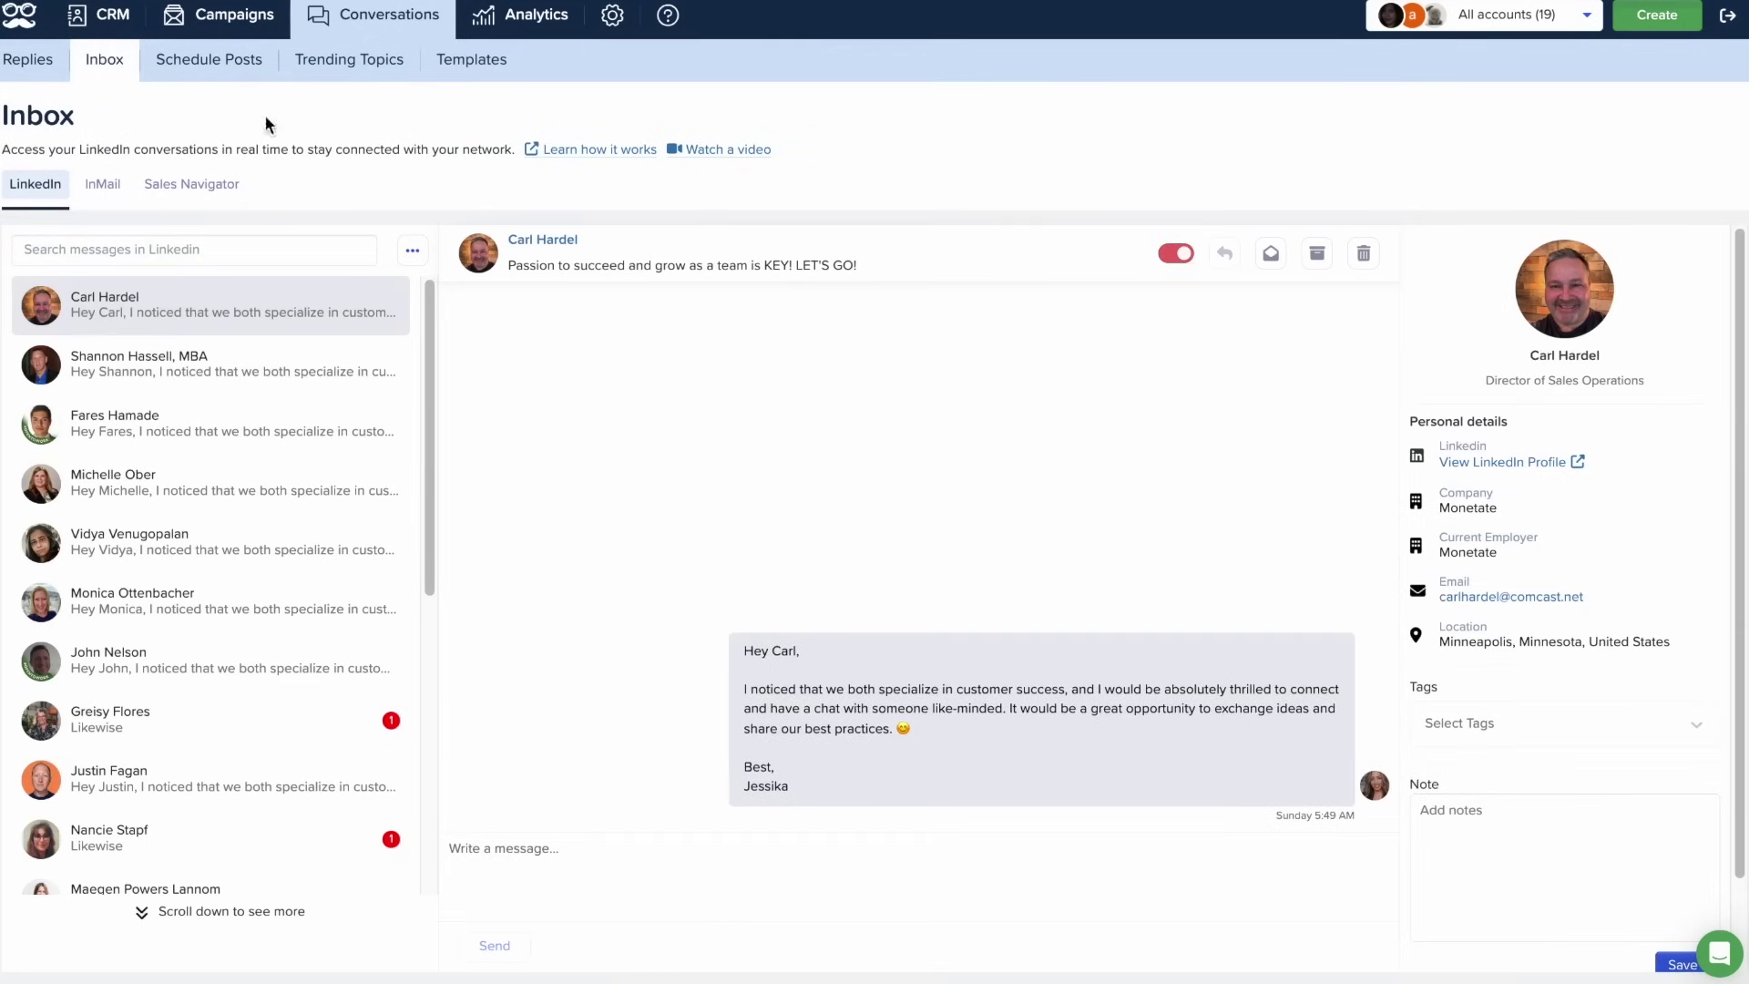
pyautogui.click(234, 14)
pyautogui.click(112, 59)
pyautogui.click(290, 60)
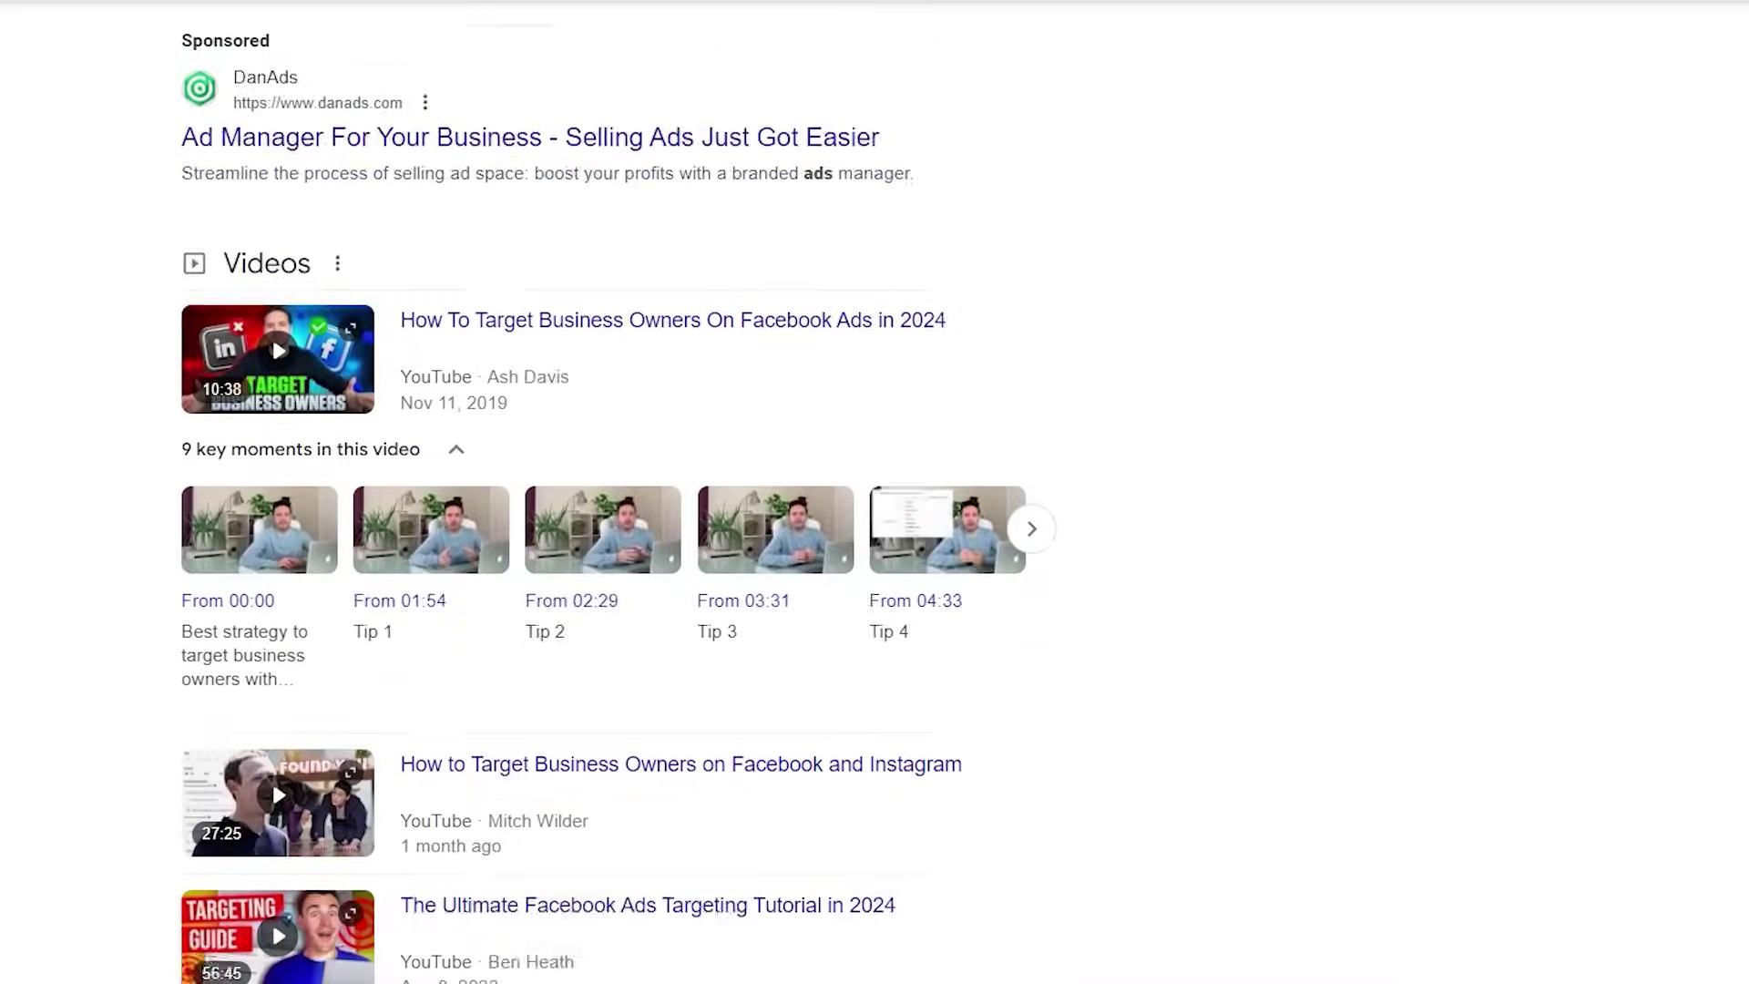
# Switch to the Google results and look through the videos on targeting business owners with Facebook ads.
pyautogui.scroll(-5, 602, 492)
pyautogui.scroll(-10, 601, 492)
pyautogui.scroll(-1, 601, 492)
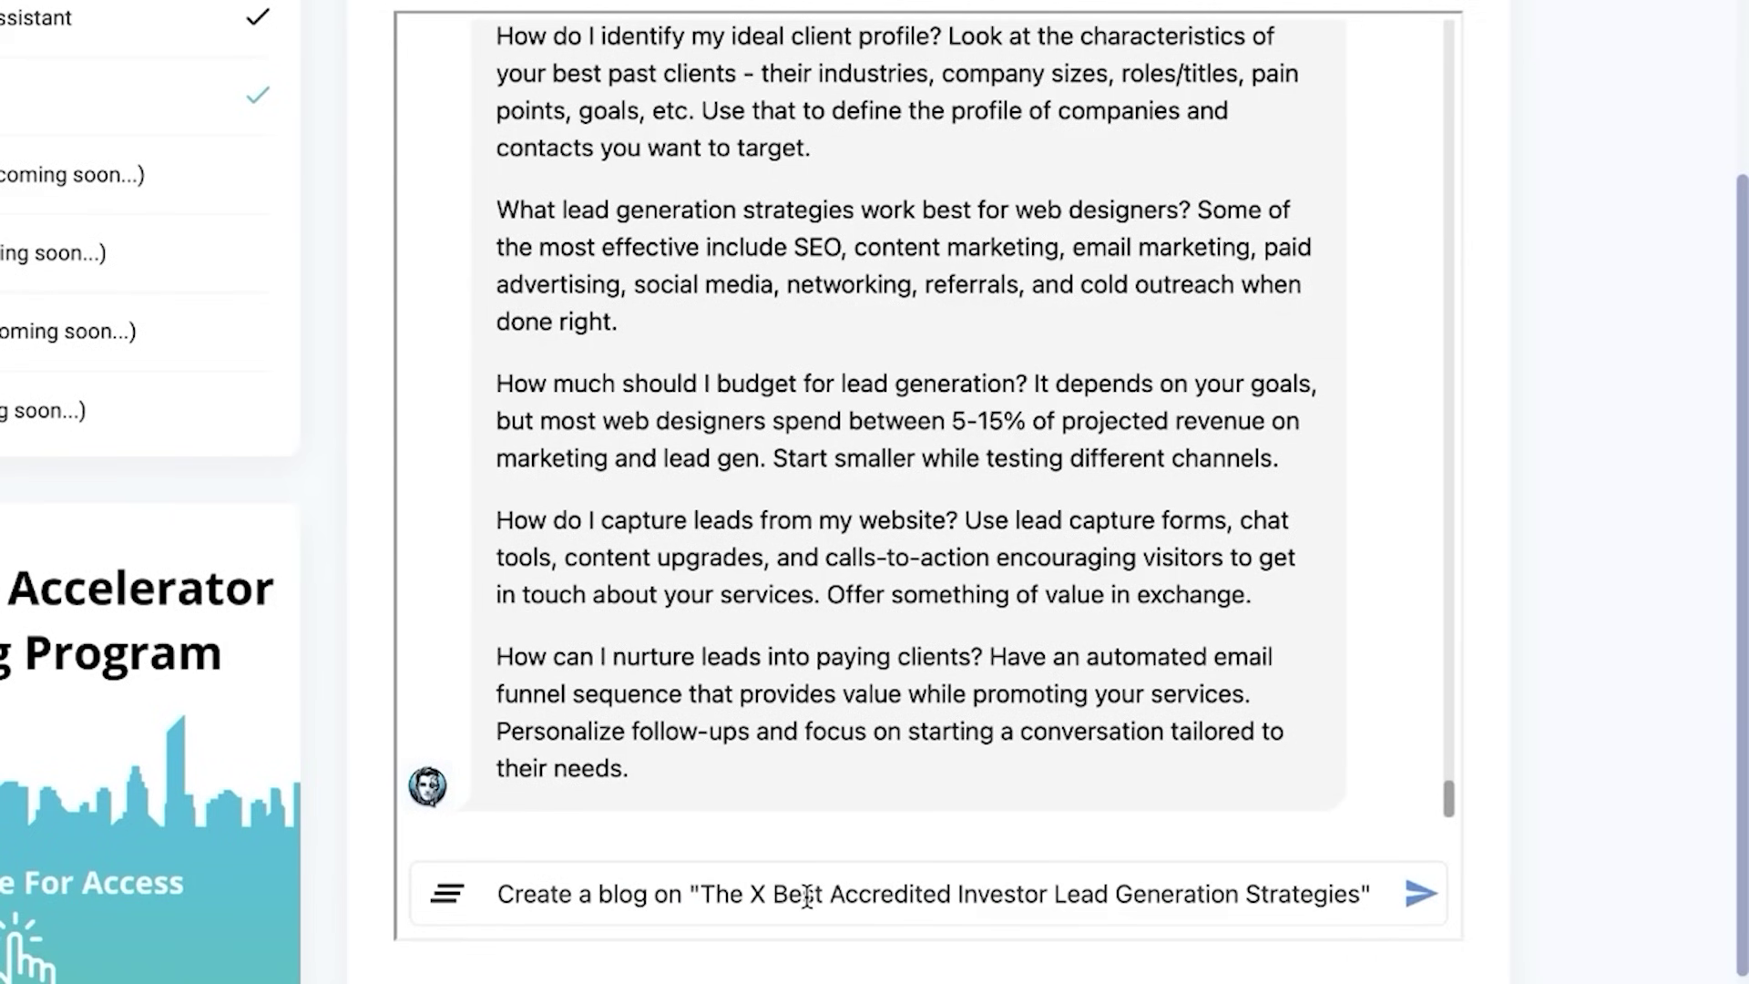
# Ask the AI chat assistant to create a blog on "The X Best Accredited Investor Lead Generation Strategies".
pyautogui.press('Return')
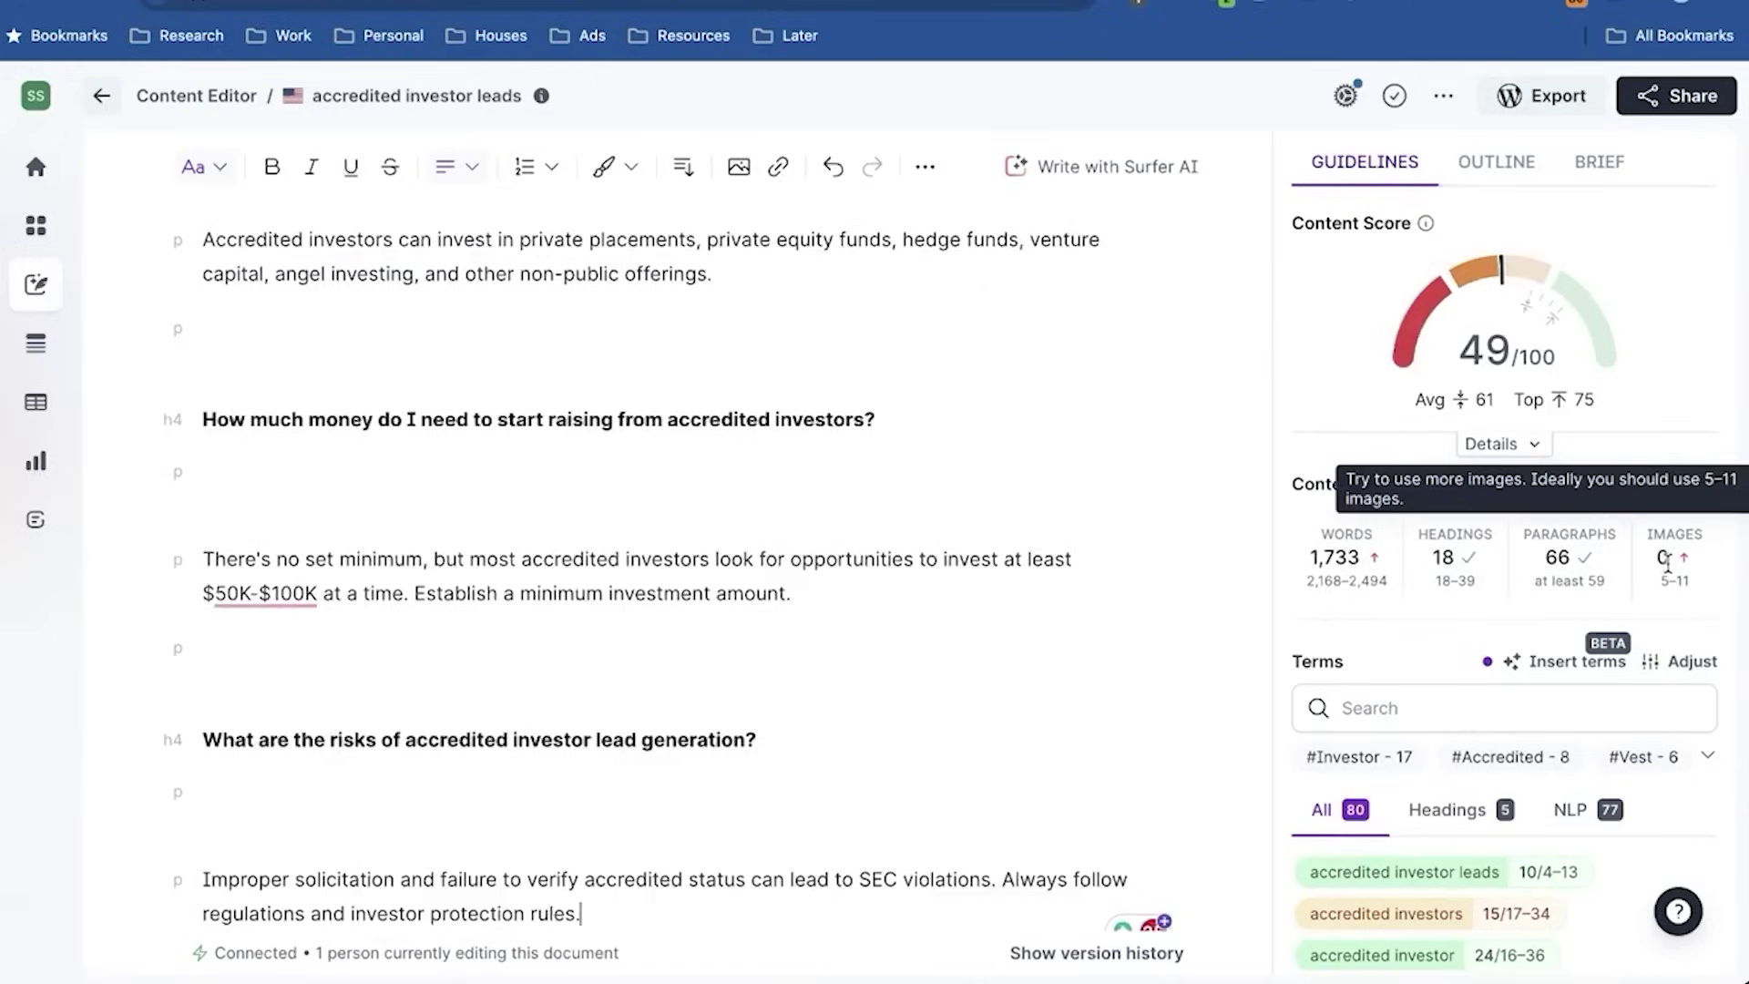
# Switch to Surfer and paste image placeholders under the section headings of the accredited investor leads article.
pyautogui.hotkey('ctrl', 'v')
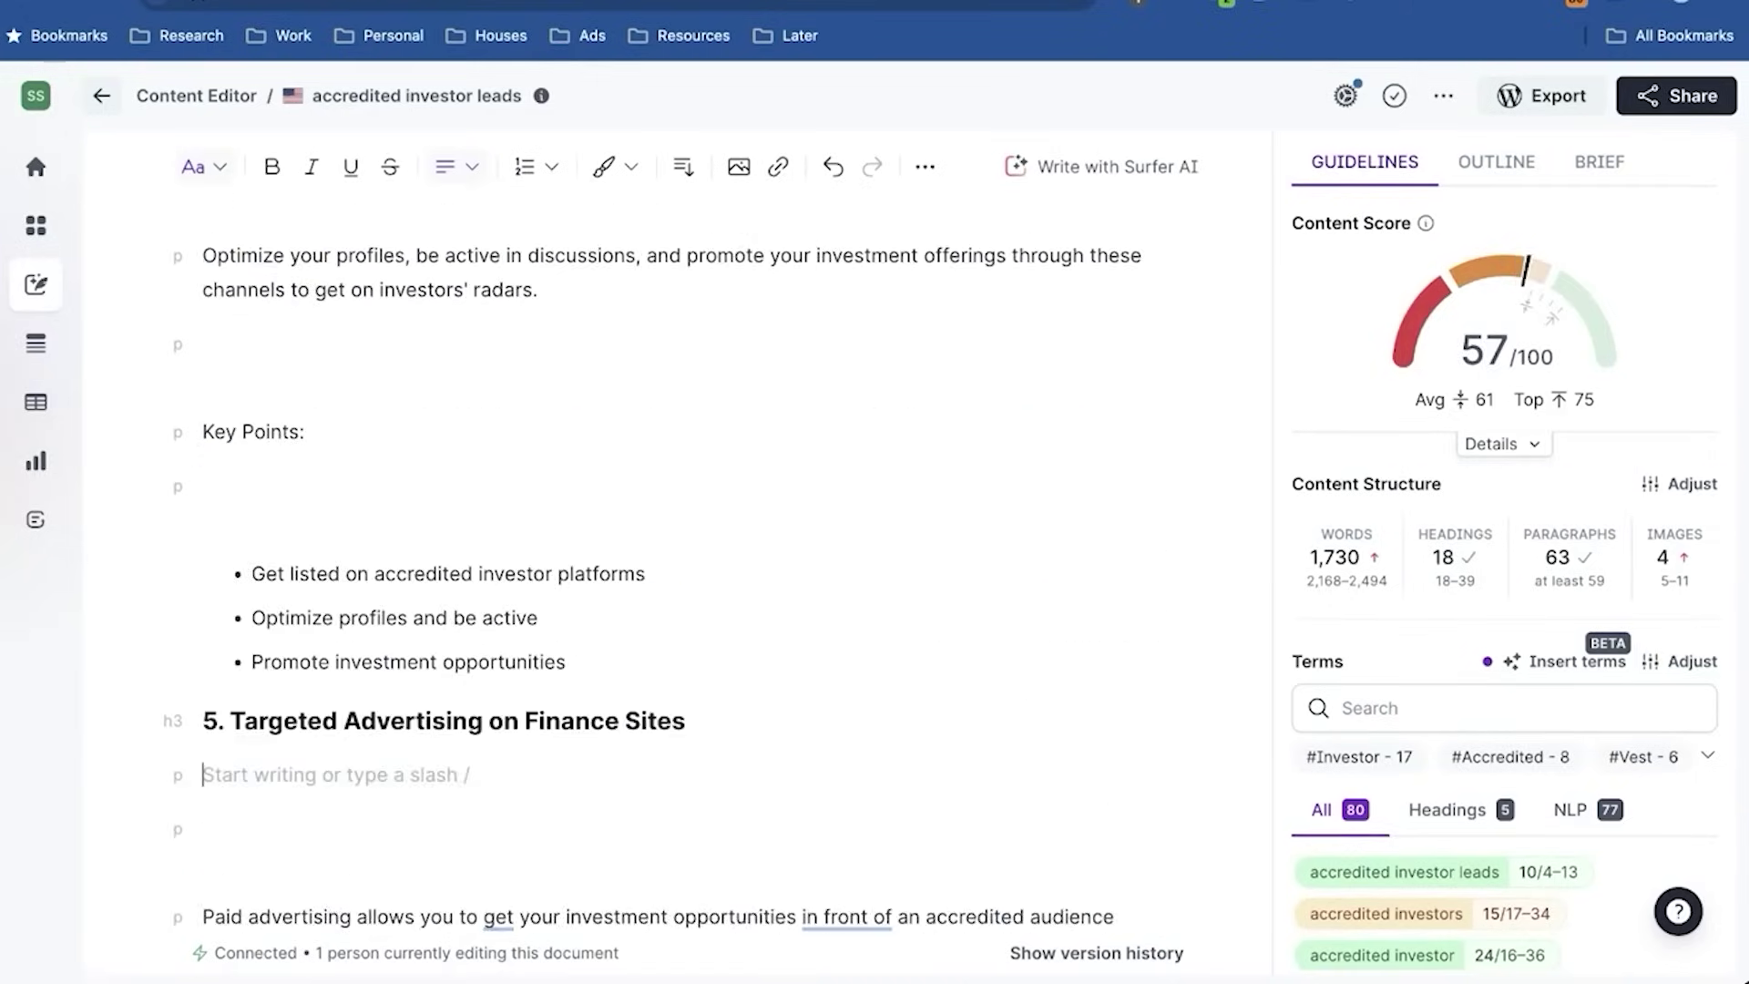
pyautogui.scroll(-3, 1504, 729)
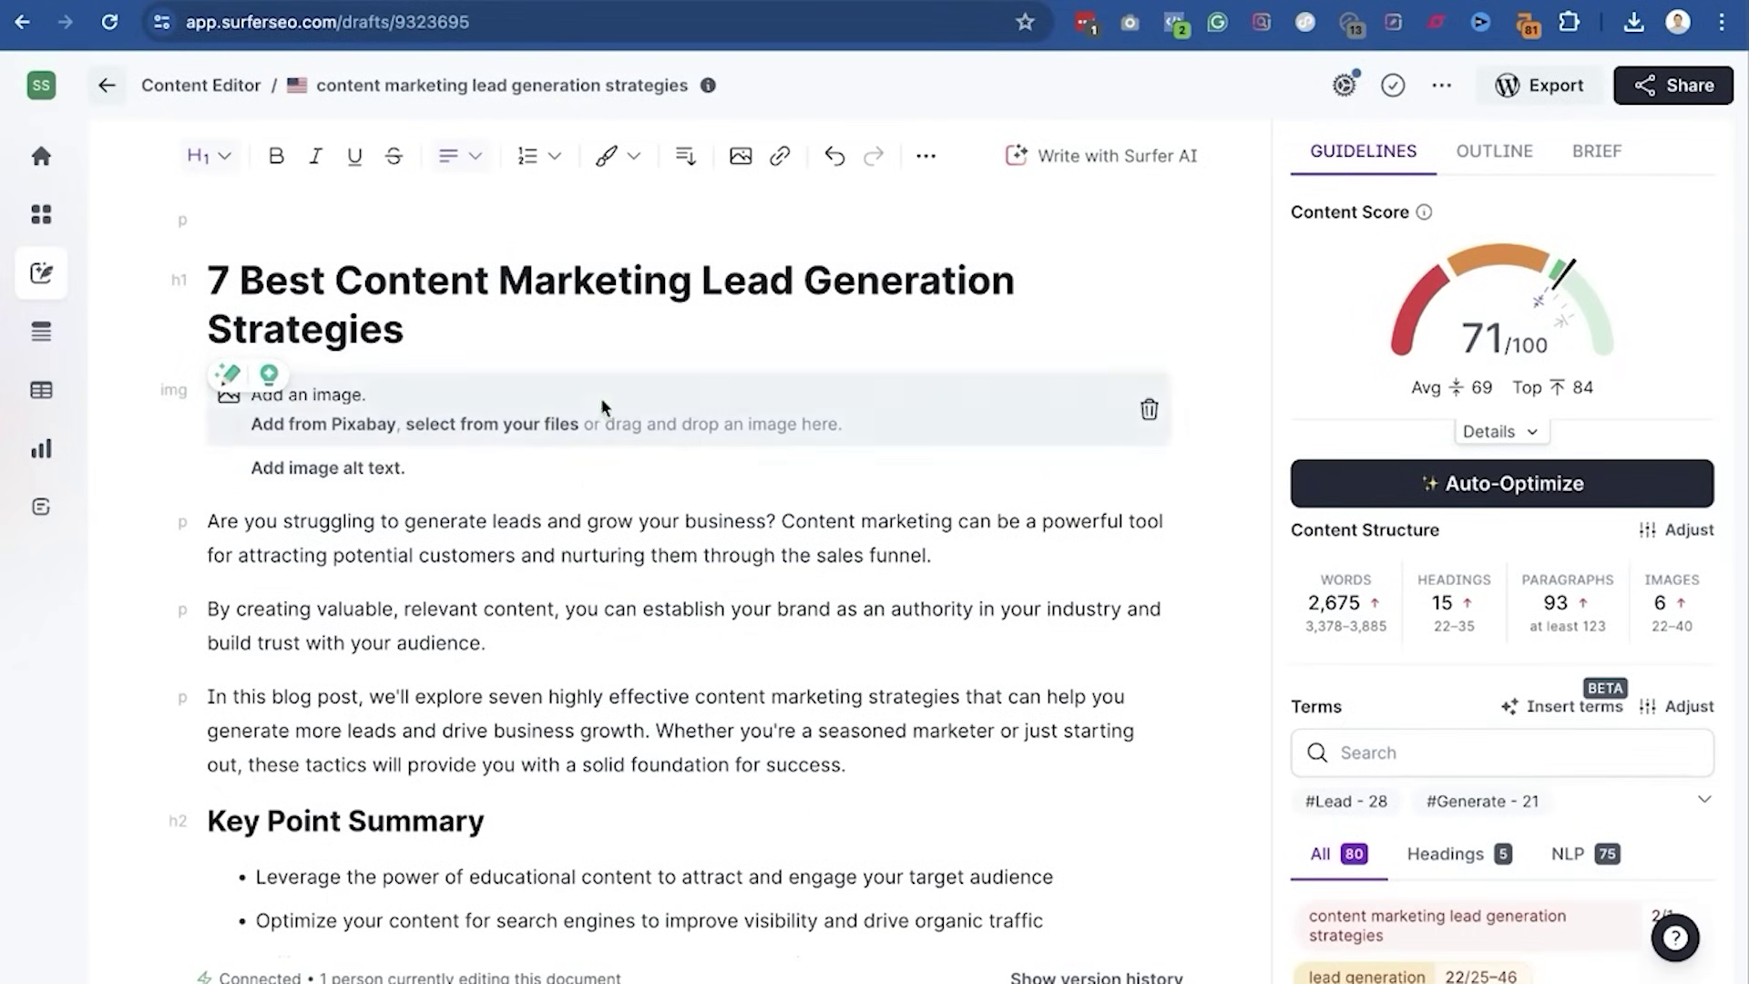
pyautogui.moveTo(1523, 339)
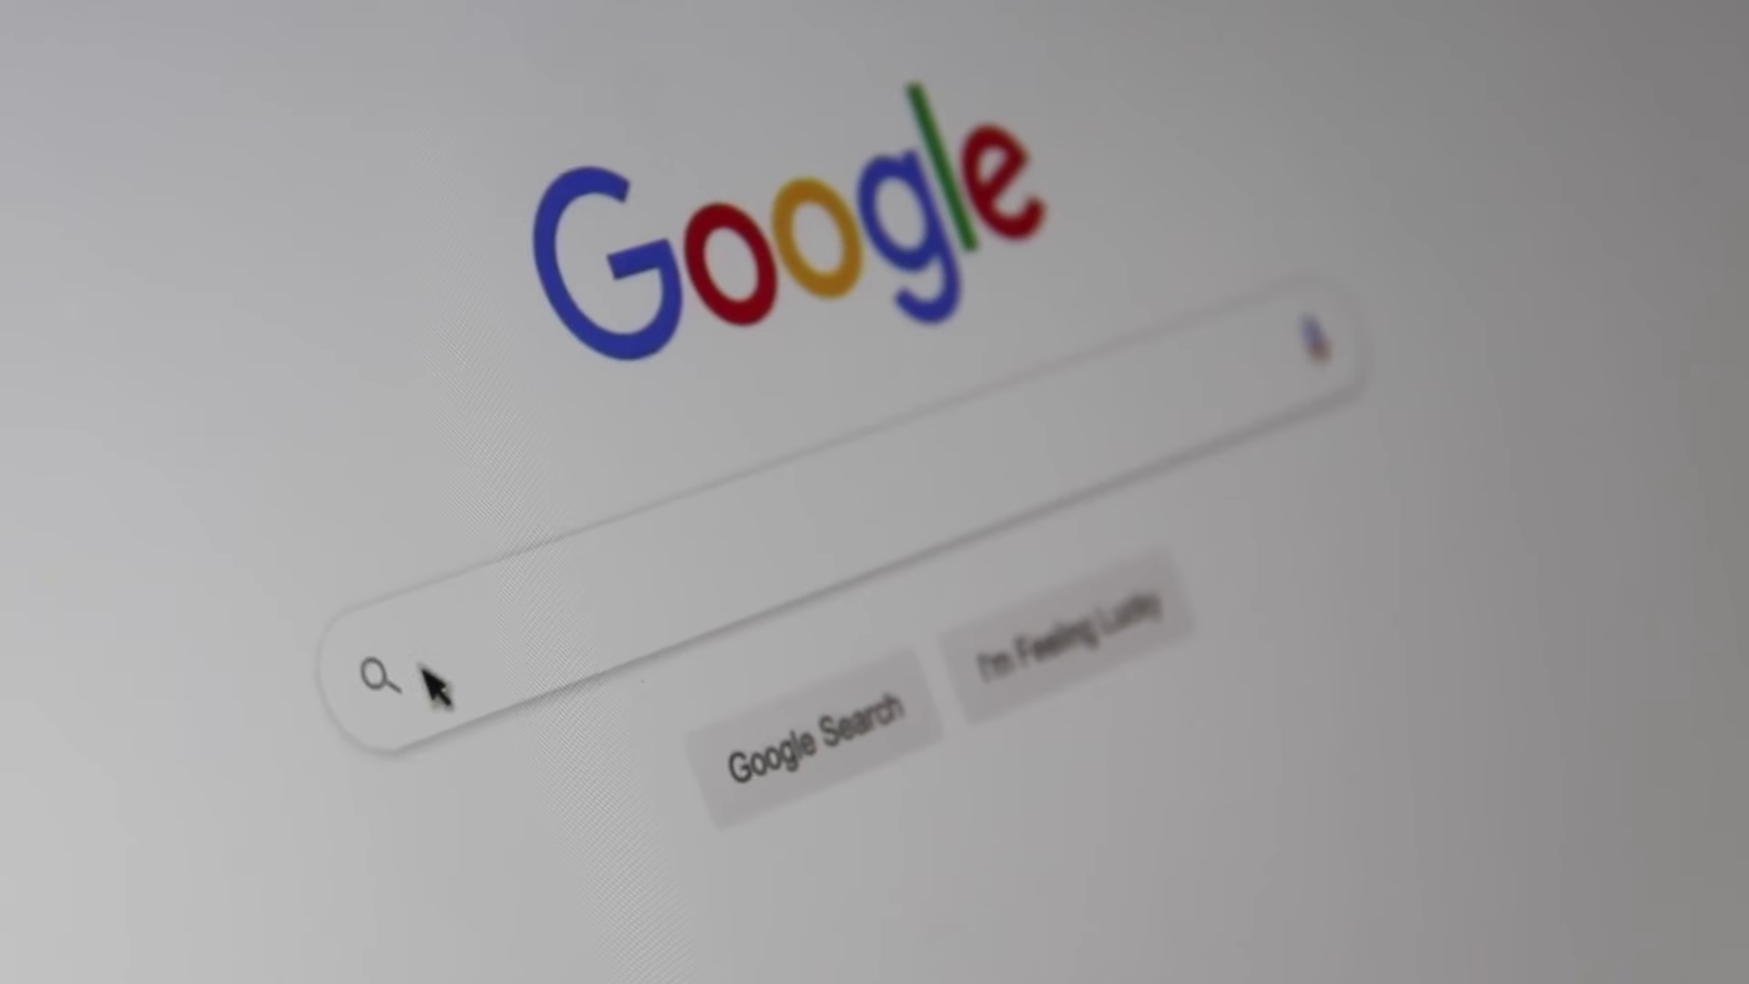
pyautogui.write('Search')
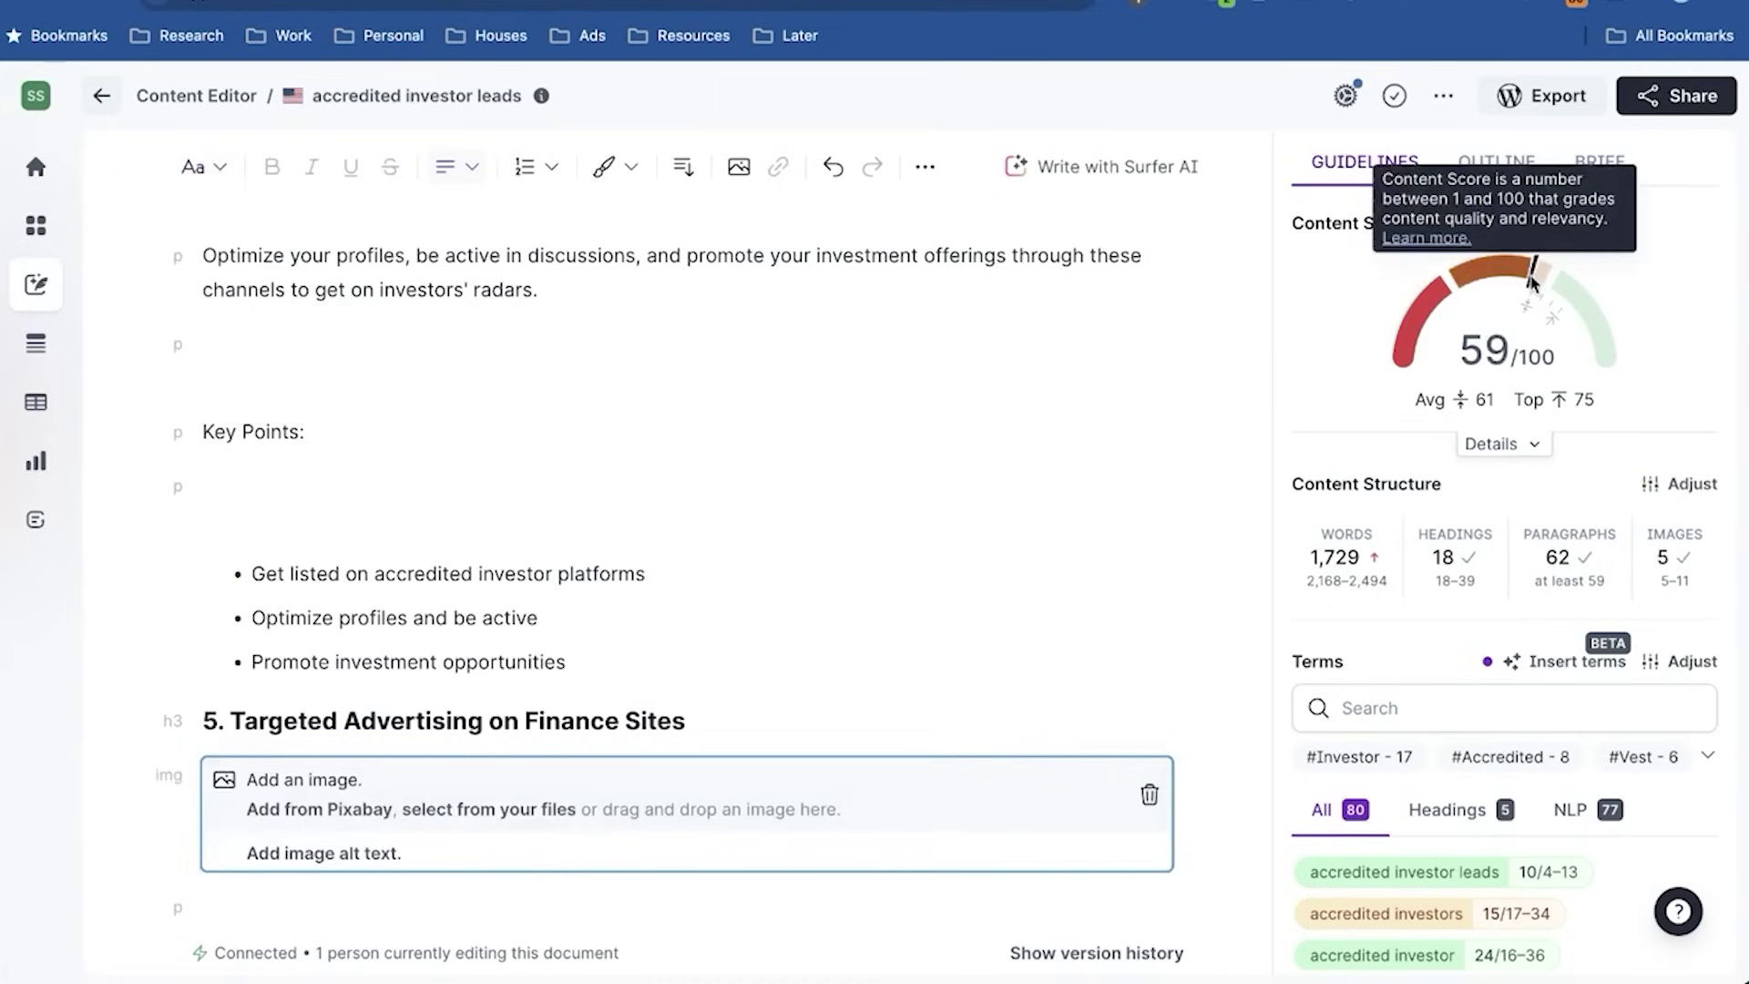
# Examine the suggested terms and the content score guidance for the accredited investor leads article.
pyautogui.scroll(-5, 1472, 670)
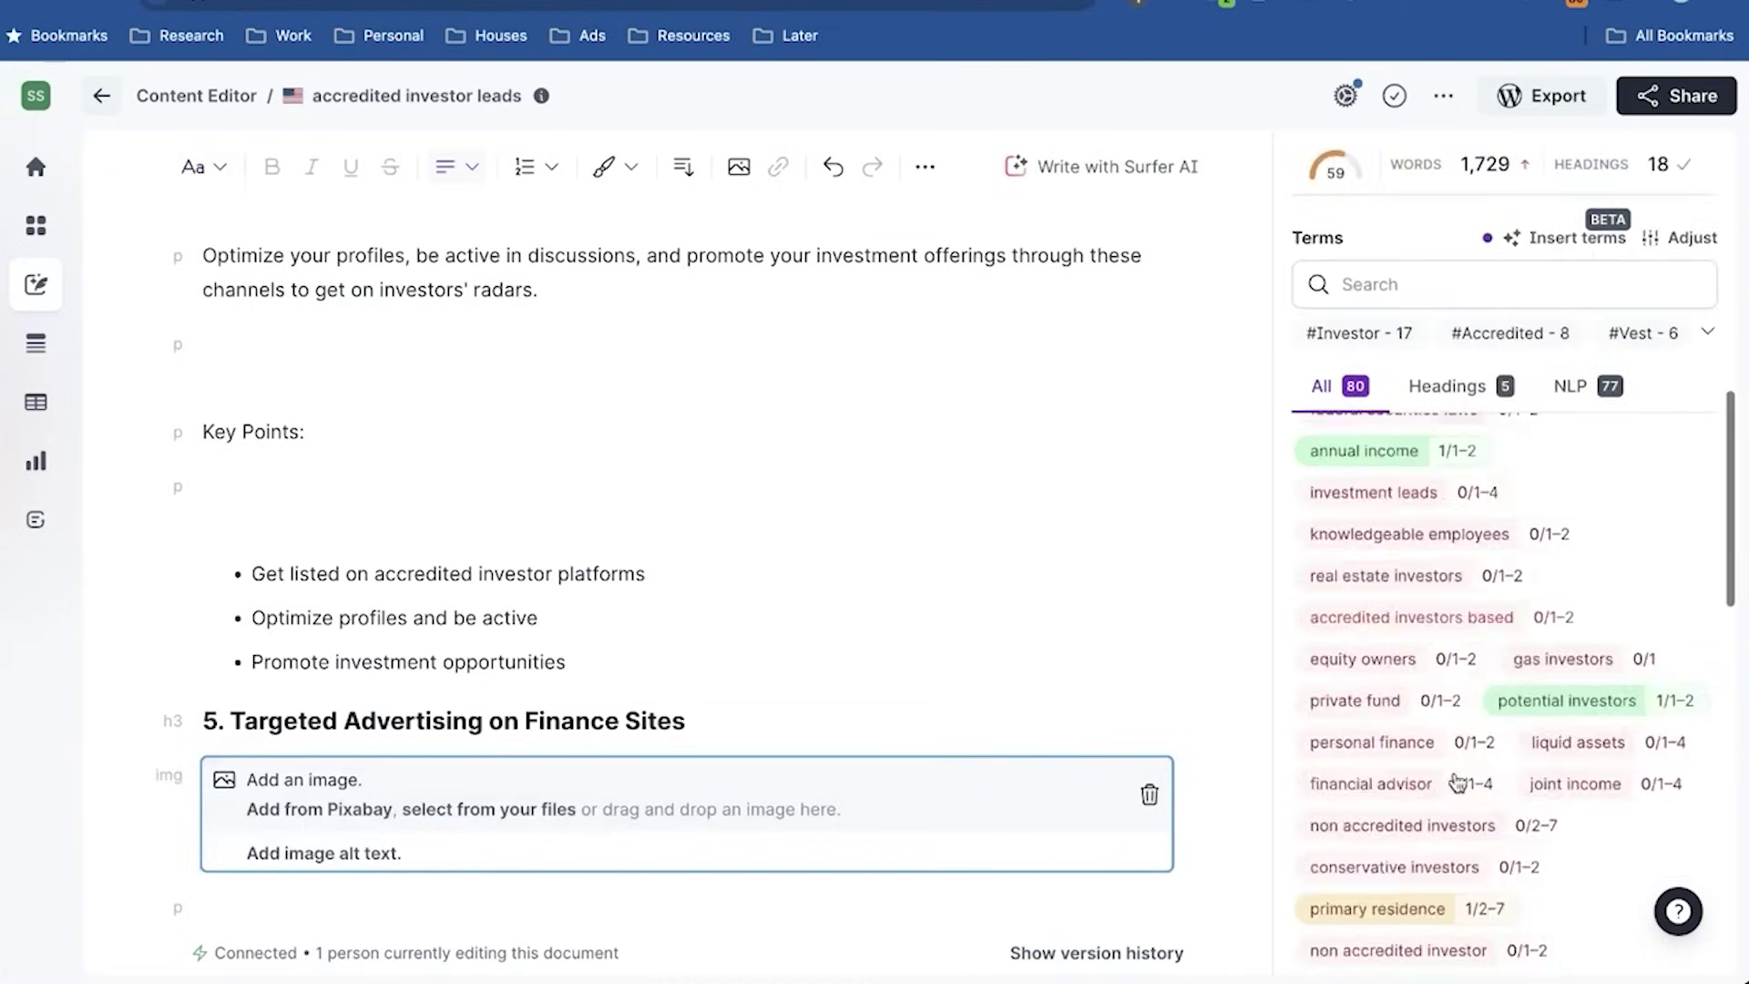
pyautogui.scroll(5, 1408, 664)
pyautogui.moveTo(1585, 257)
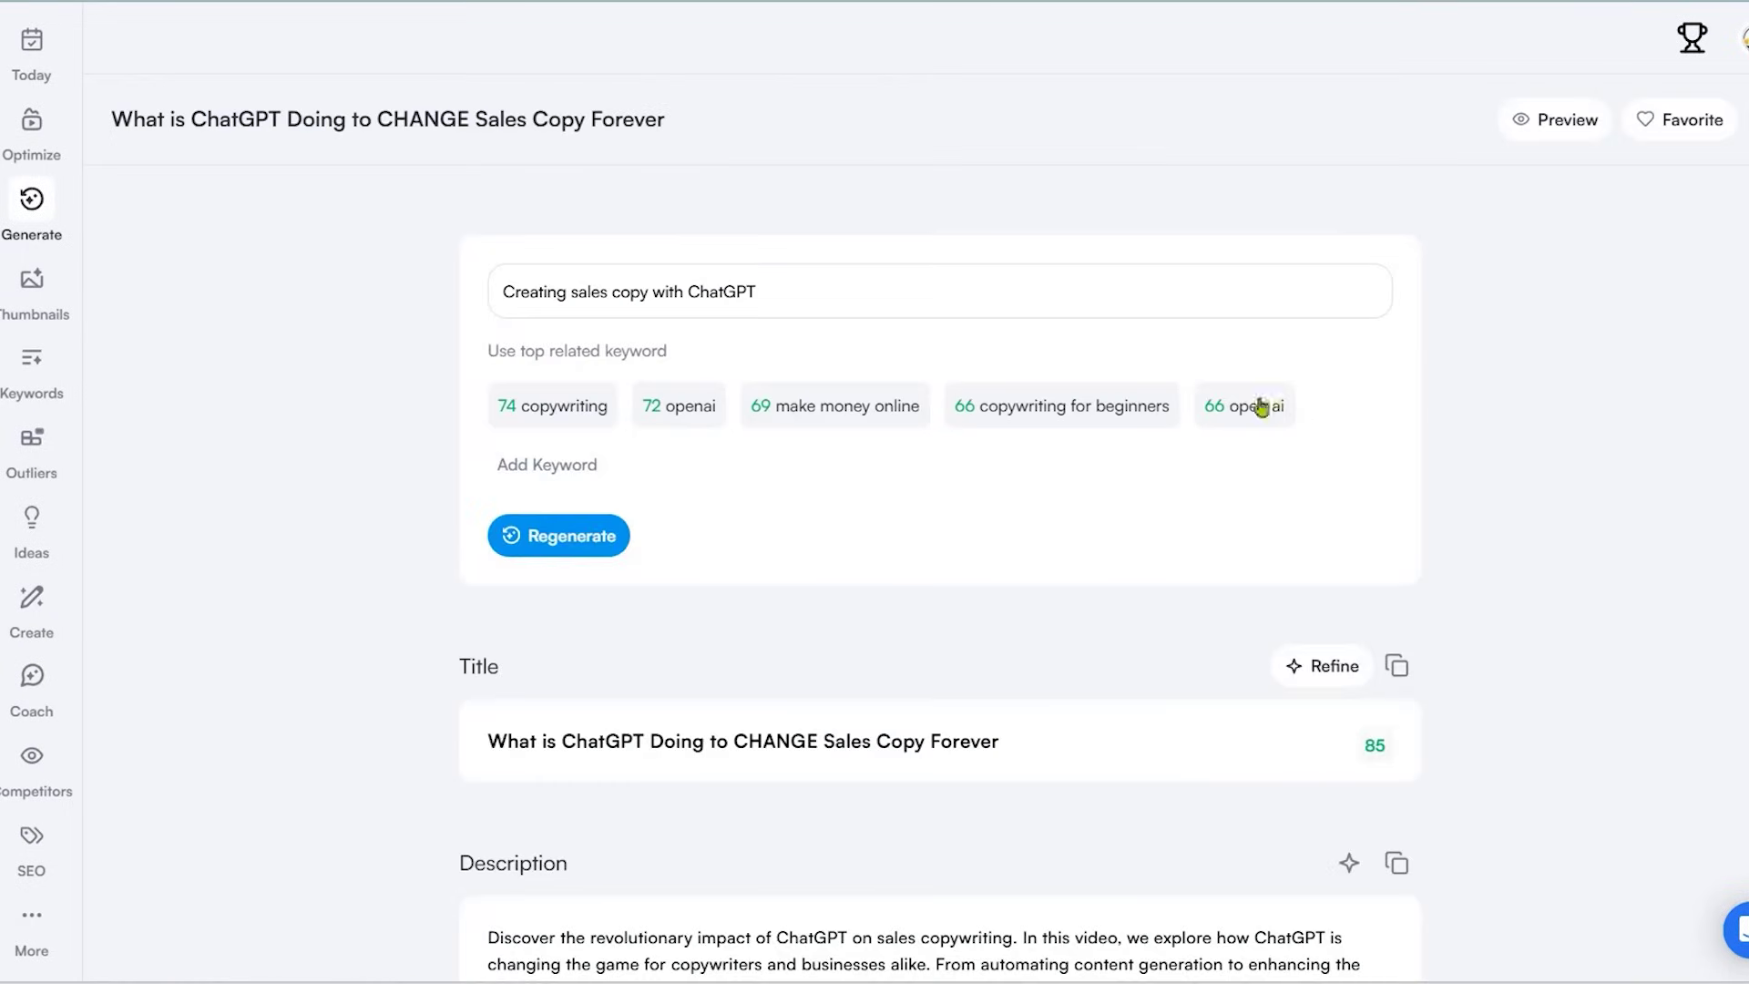
# Switch to vidIQ to review the generated description and tags for the ChatGPT sales copy video, and browse the YouTube channel's videos.
pyautogui.scroll(-10, 1215, 727)
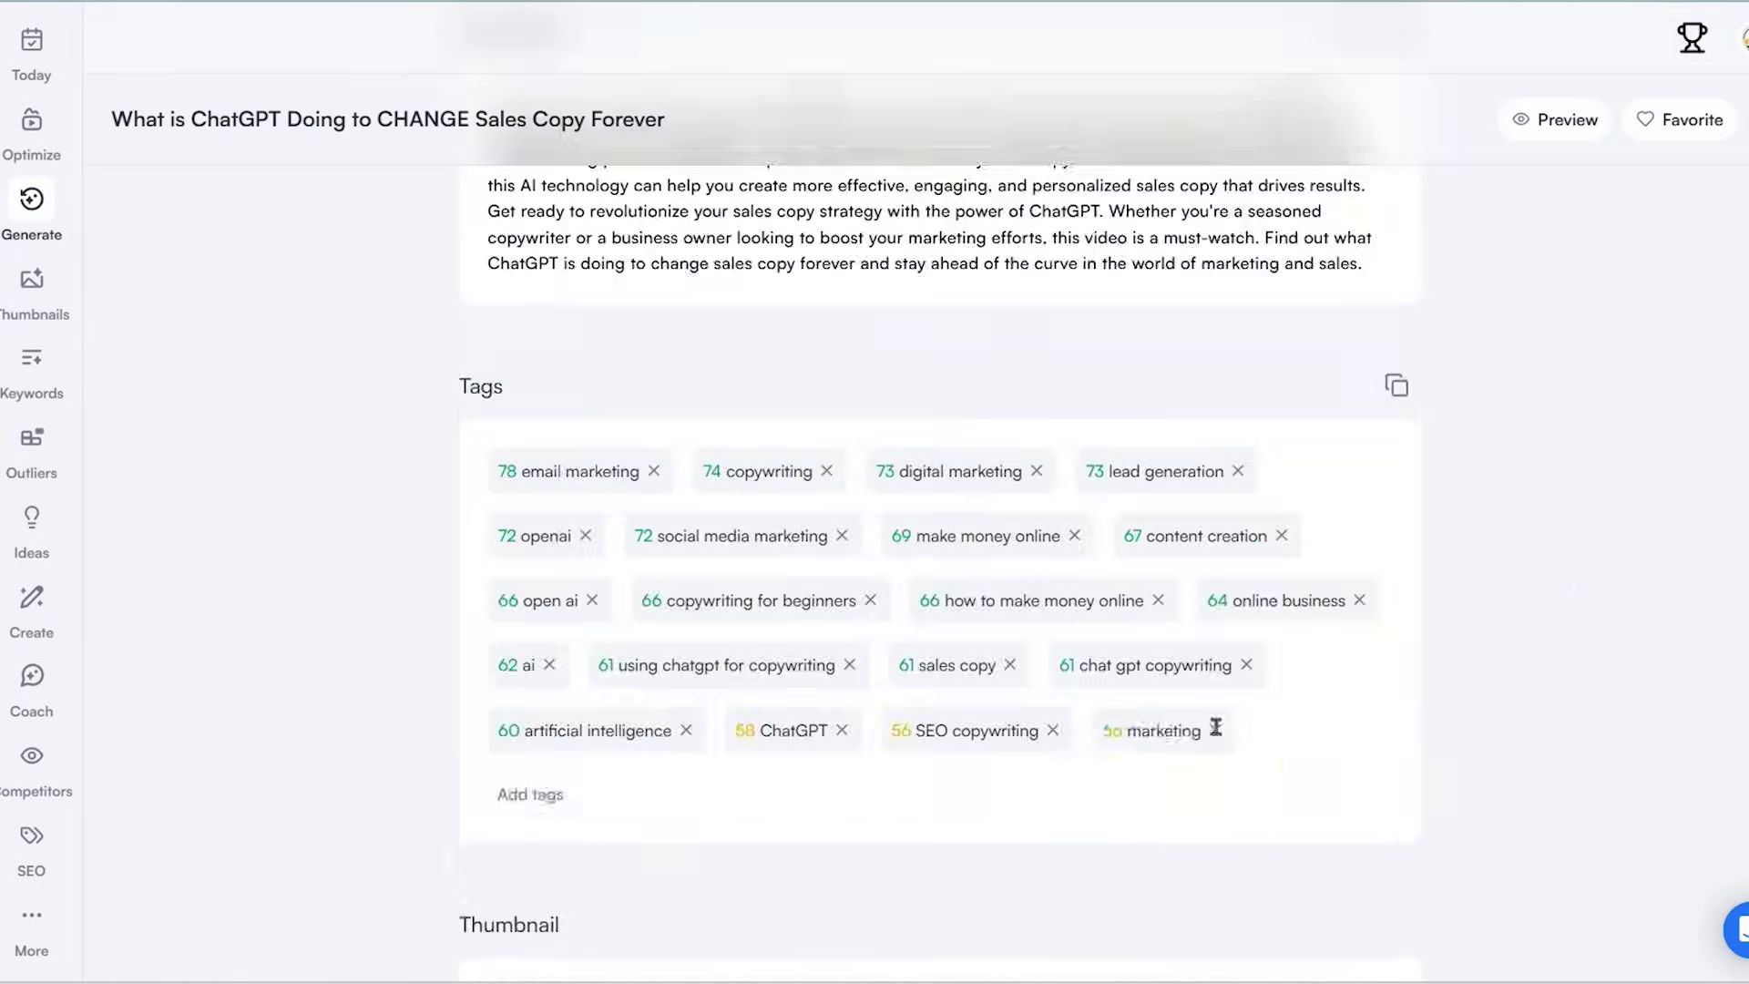
pyautogui.scroll(-10, 1618, 390)
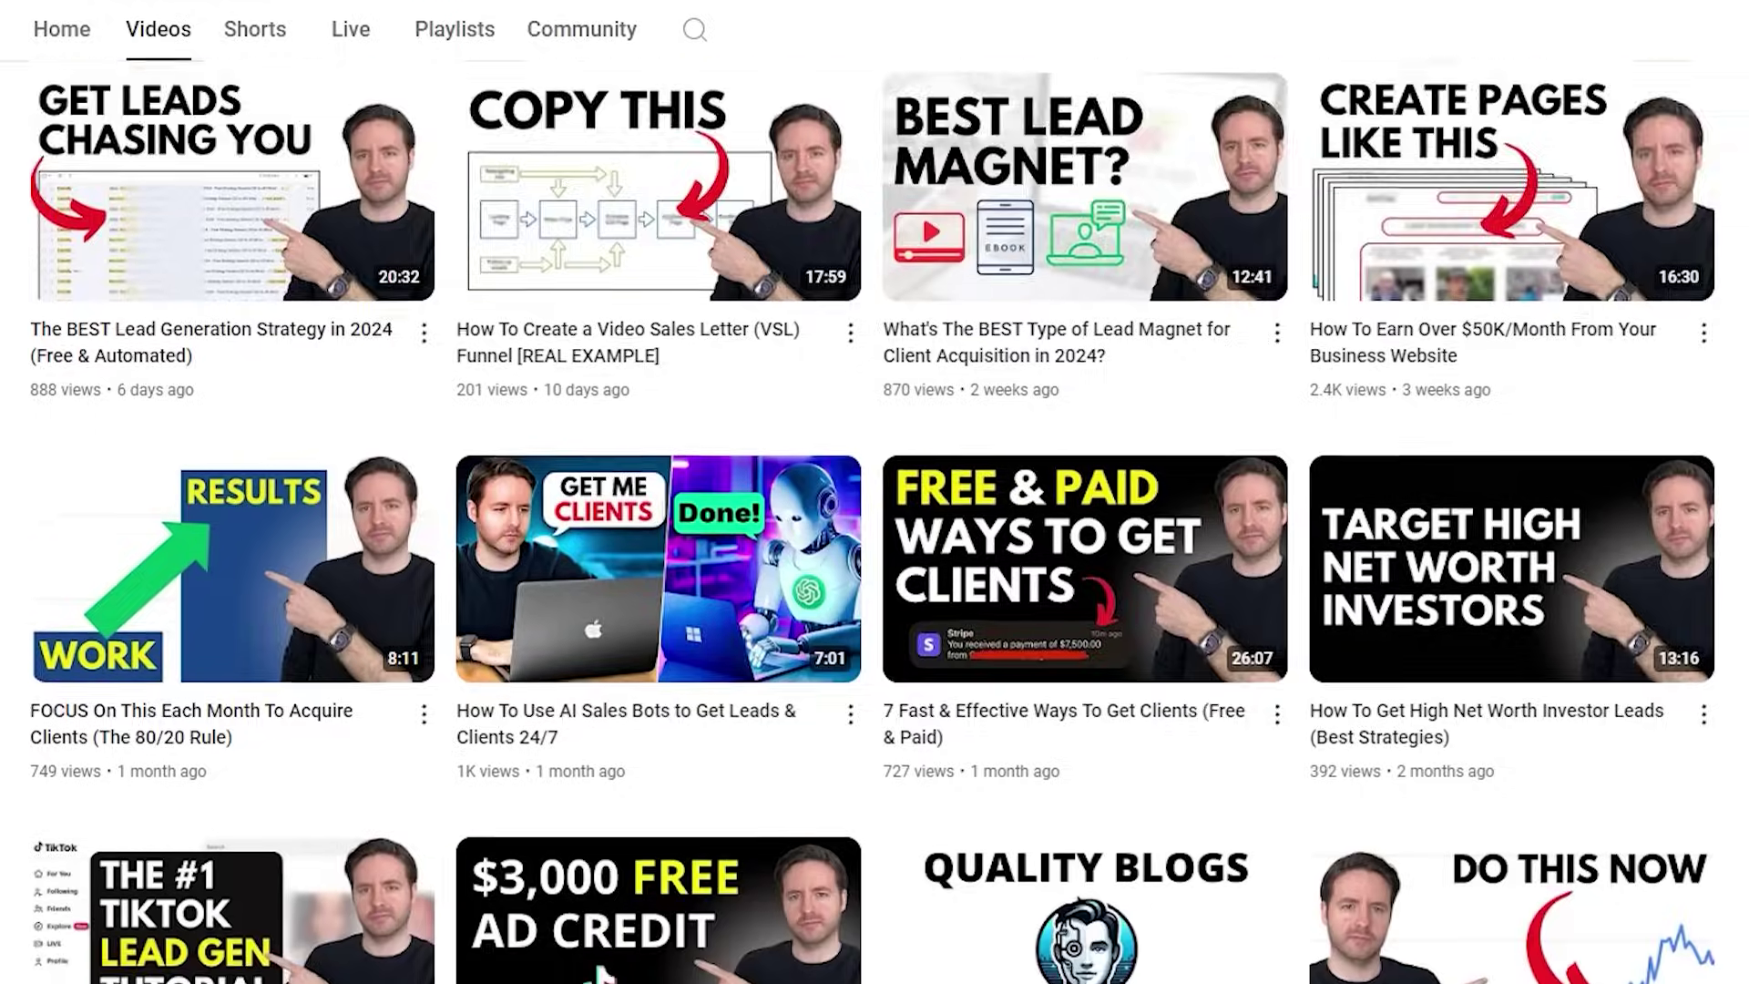
pyautogui.scroll(-2, 875, 492)
pyautogui.scroll(-10, 875, 492)
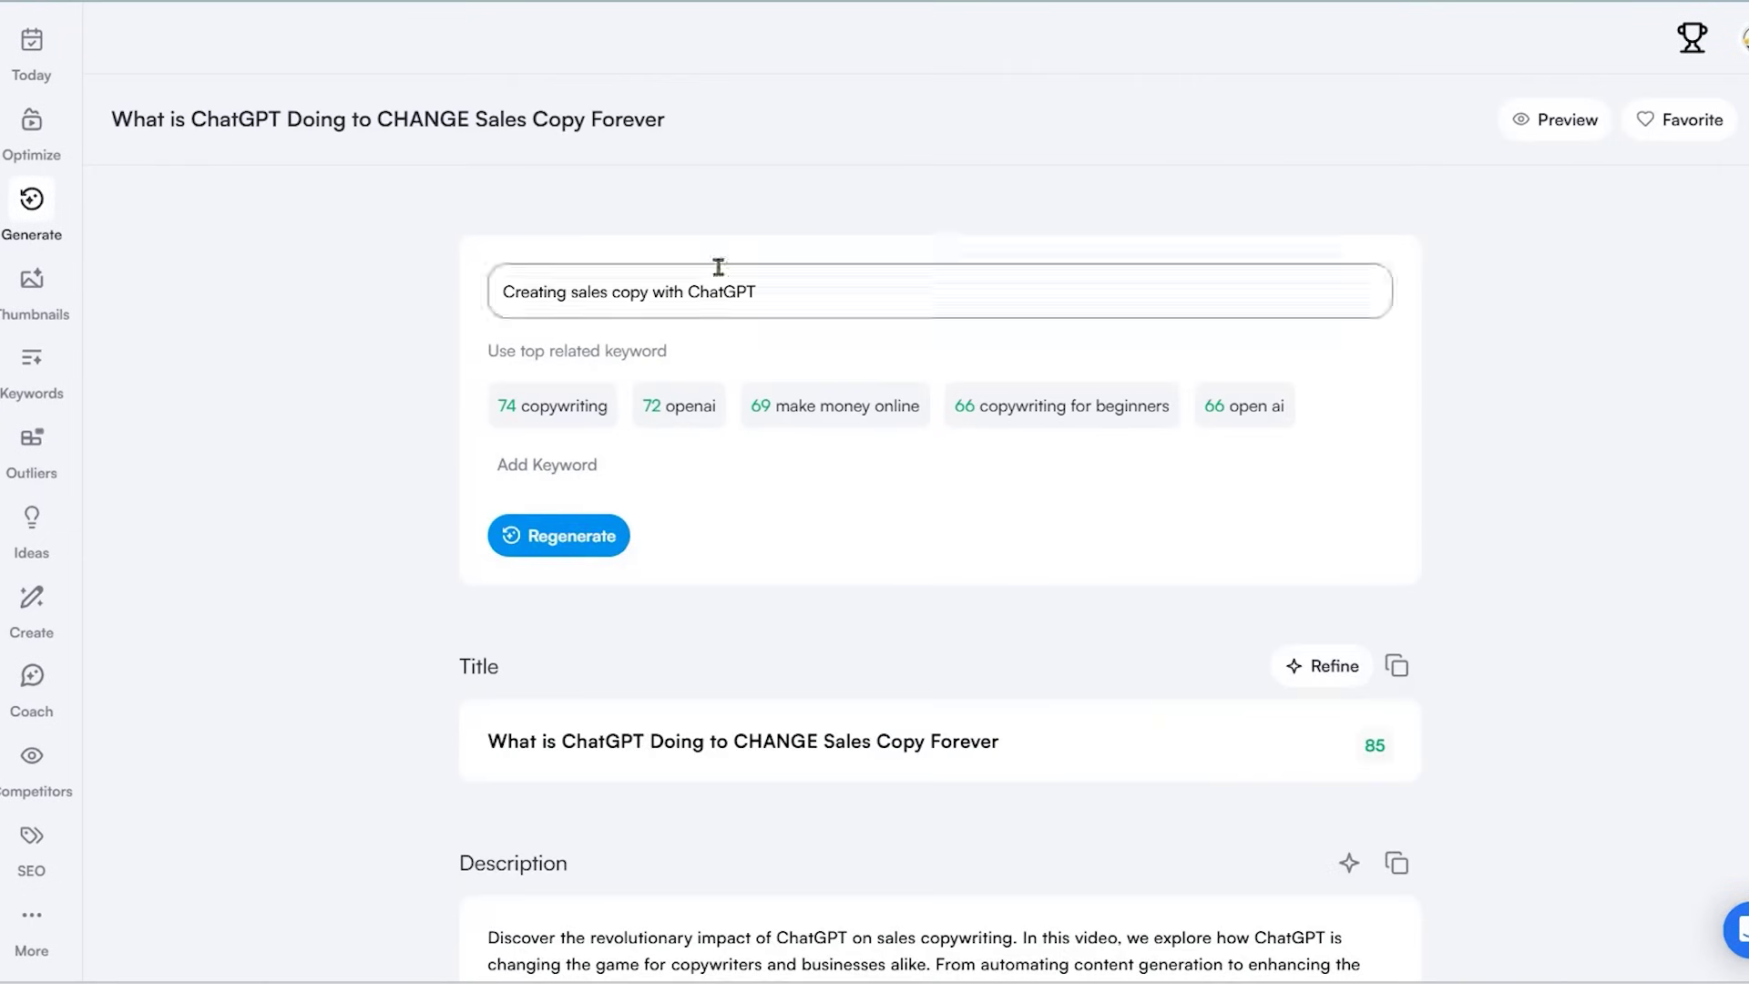
# Look through vidIQ's generated video content, the Canva outlier videos and the personalized daily ideas.
pyautogui.scroll(-15, 1222, 726)
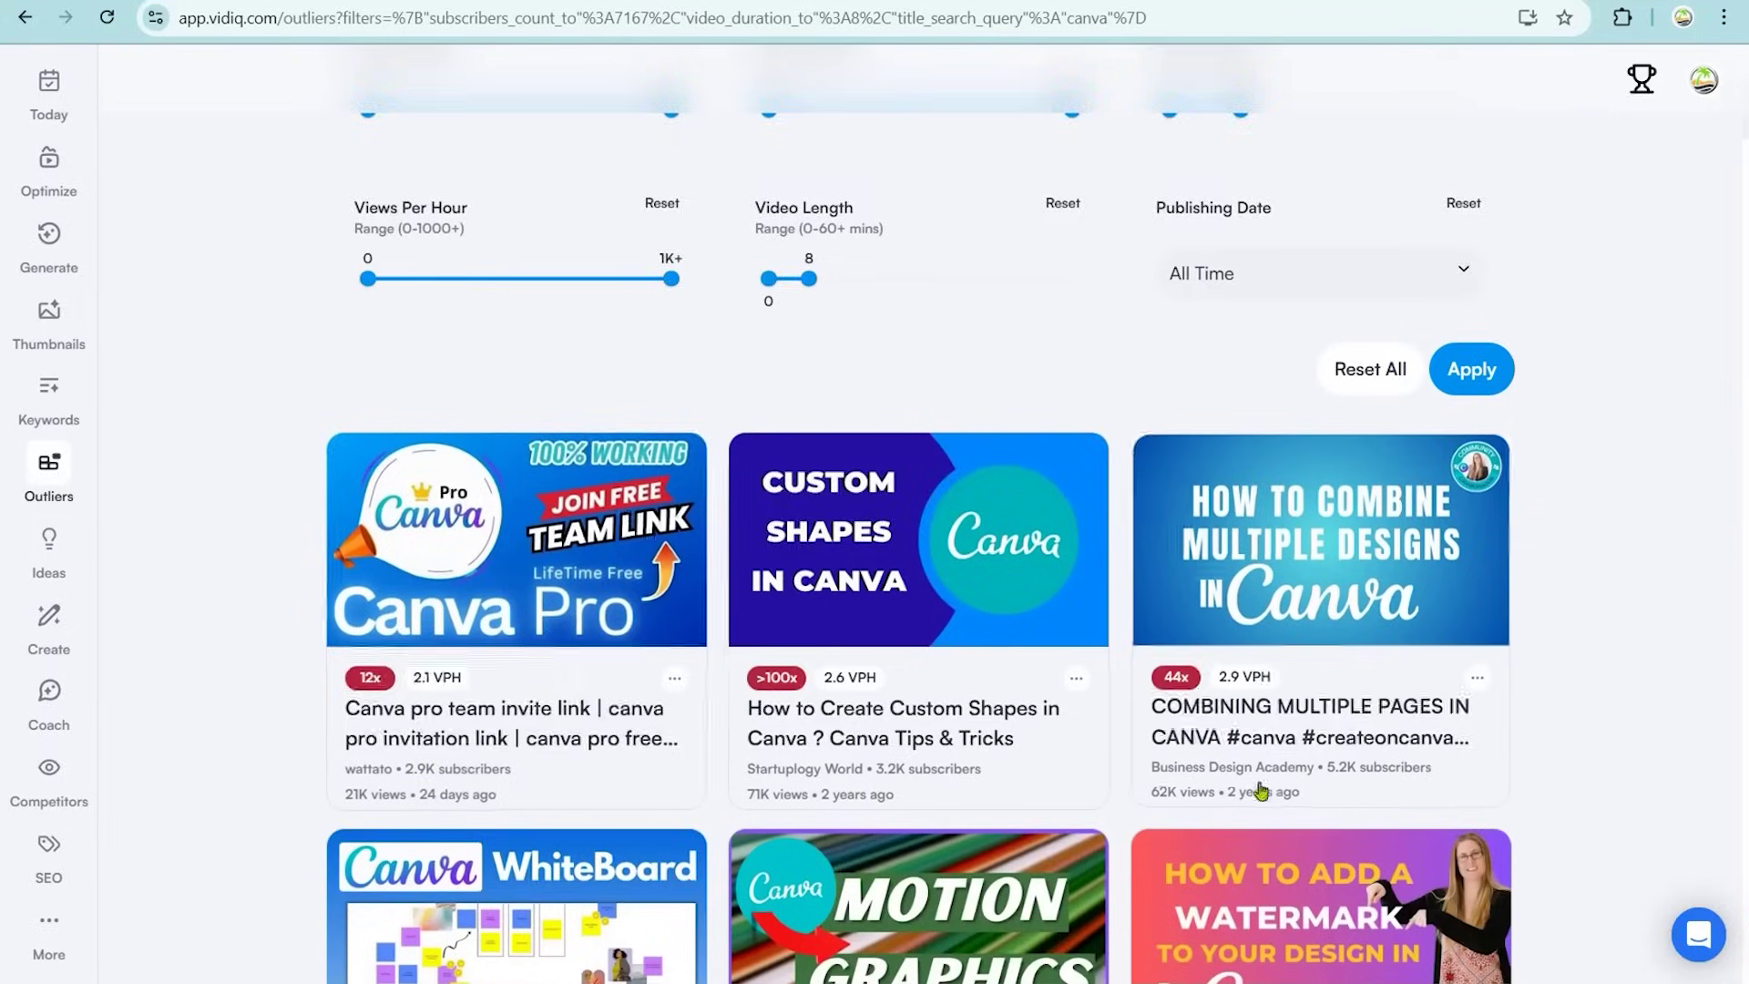
pyautogui.scroll(-15, 608, 469)
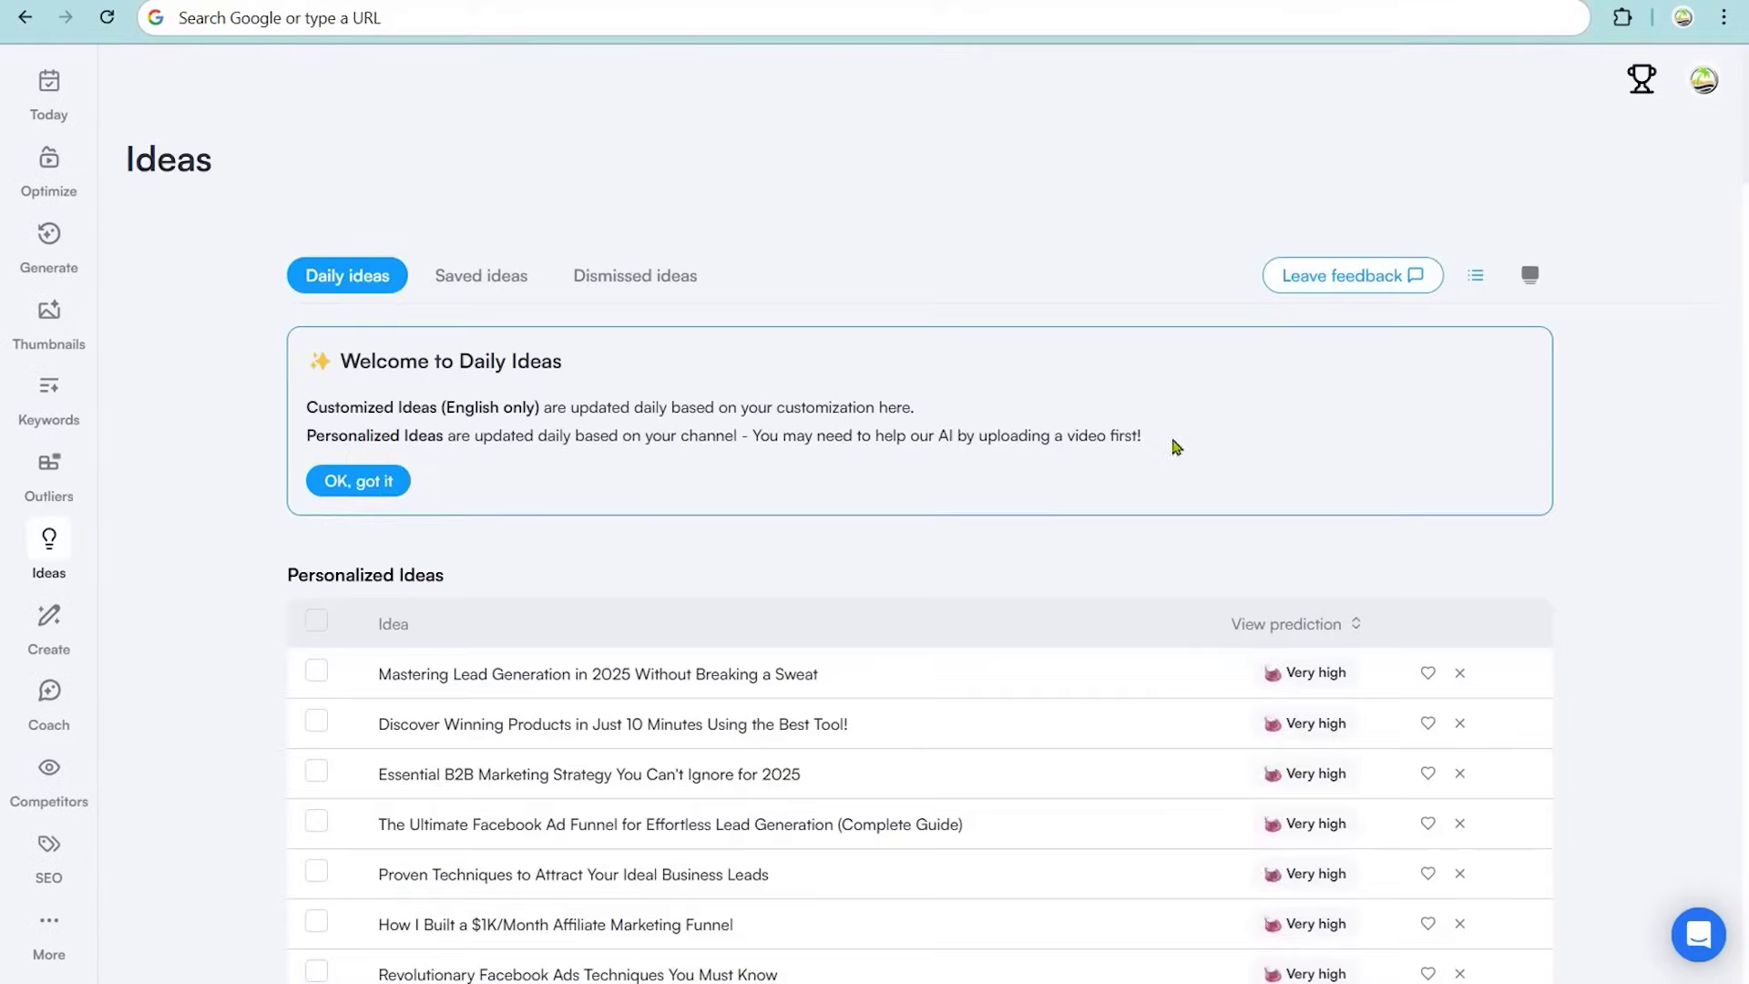
pyautogui.scroll(-20, 996, 433)
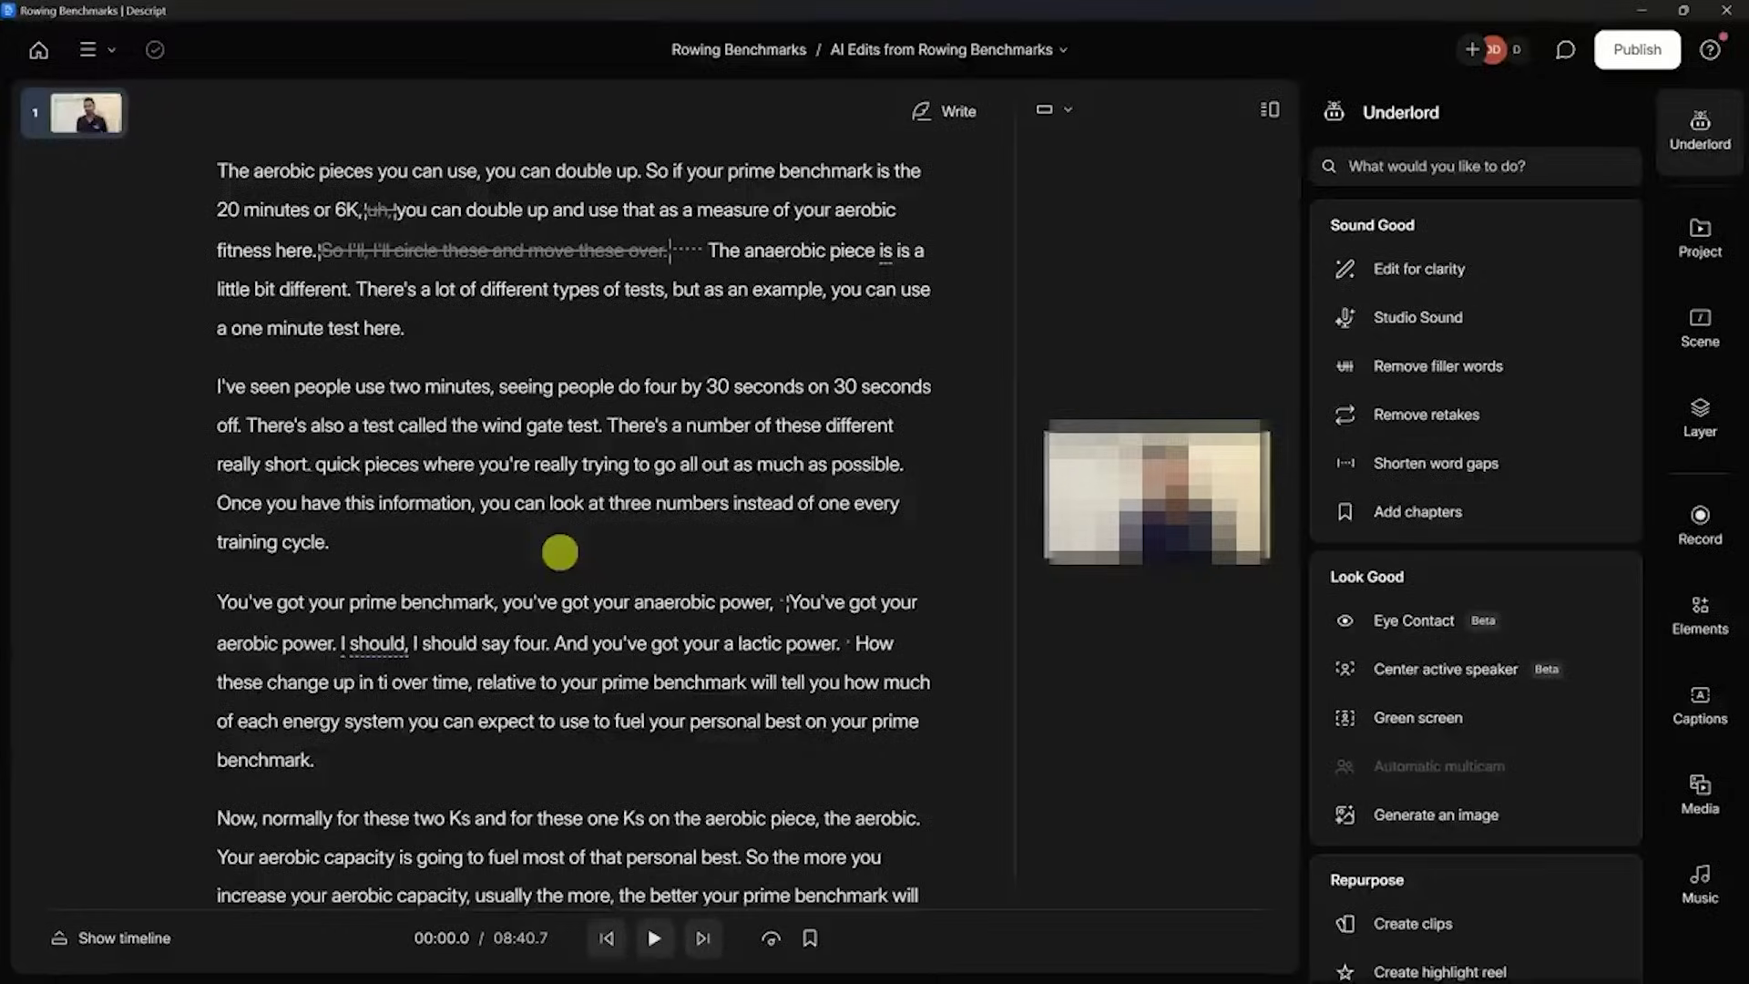
# Switch to Descript and have Underlord create 3 clips from the Rowing Benchmarks video.
pyautogui.scroll(-3, 1403, 638)
pyautogui.click(1367, 762)
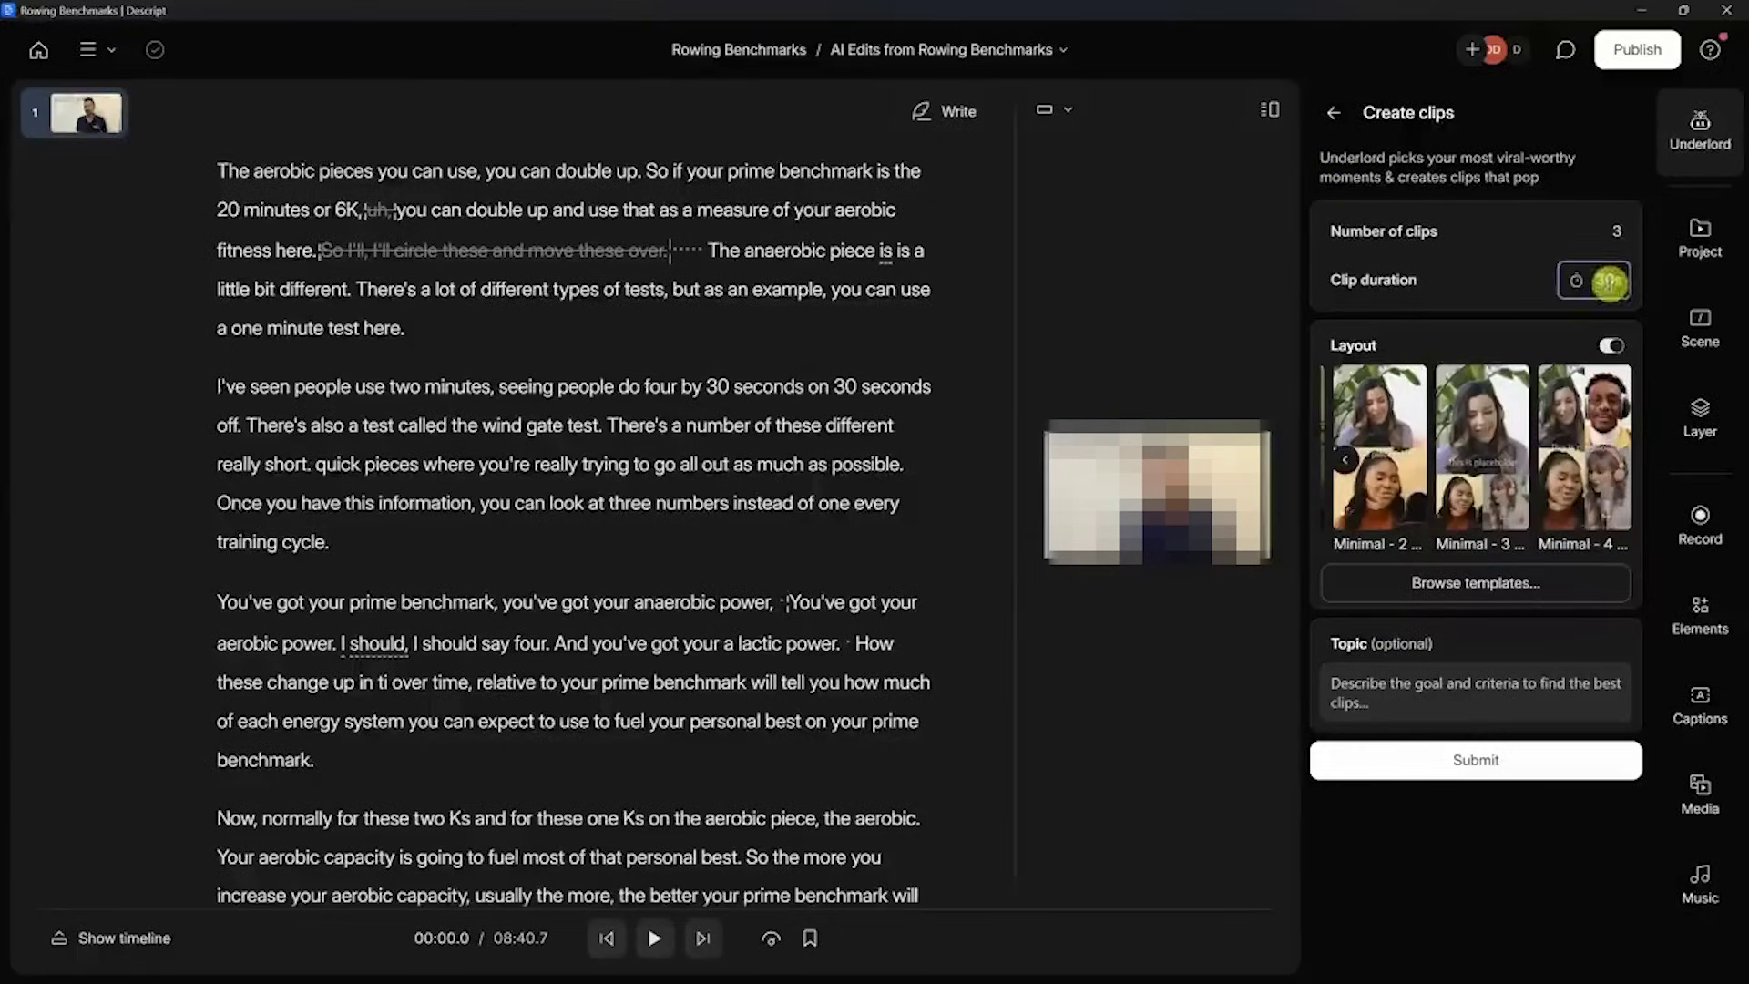
pyautogui.click(1345, 460)
pyautogui.click(1409, 764)
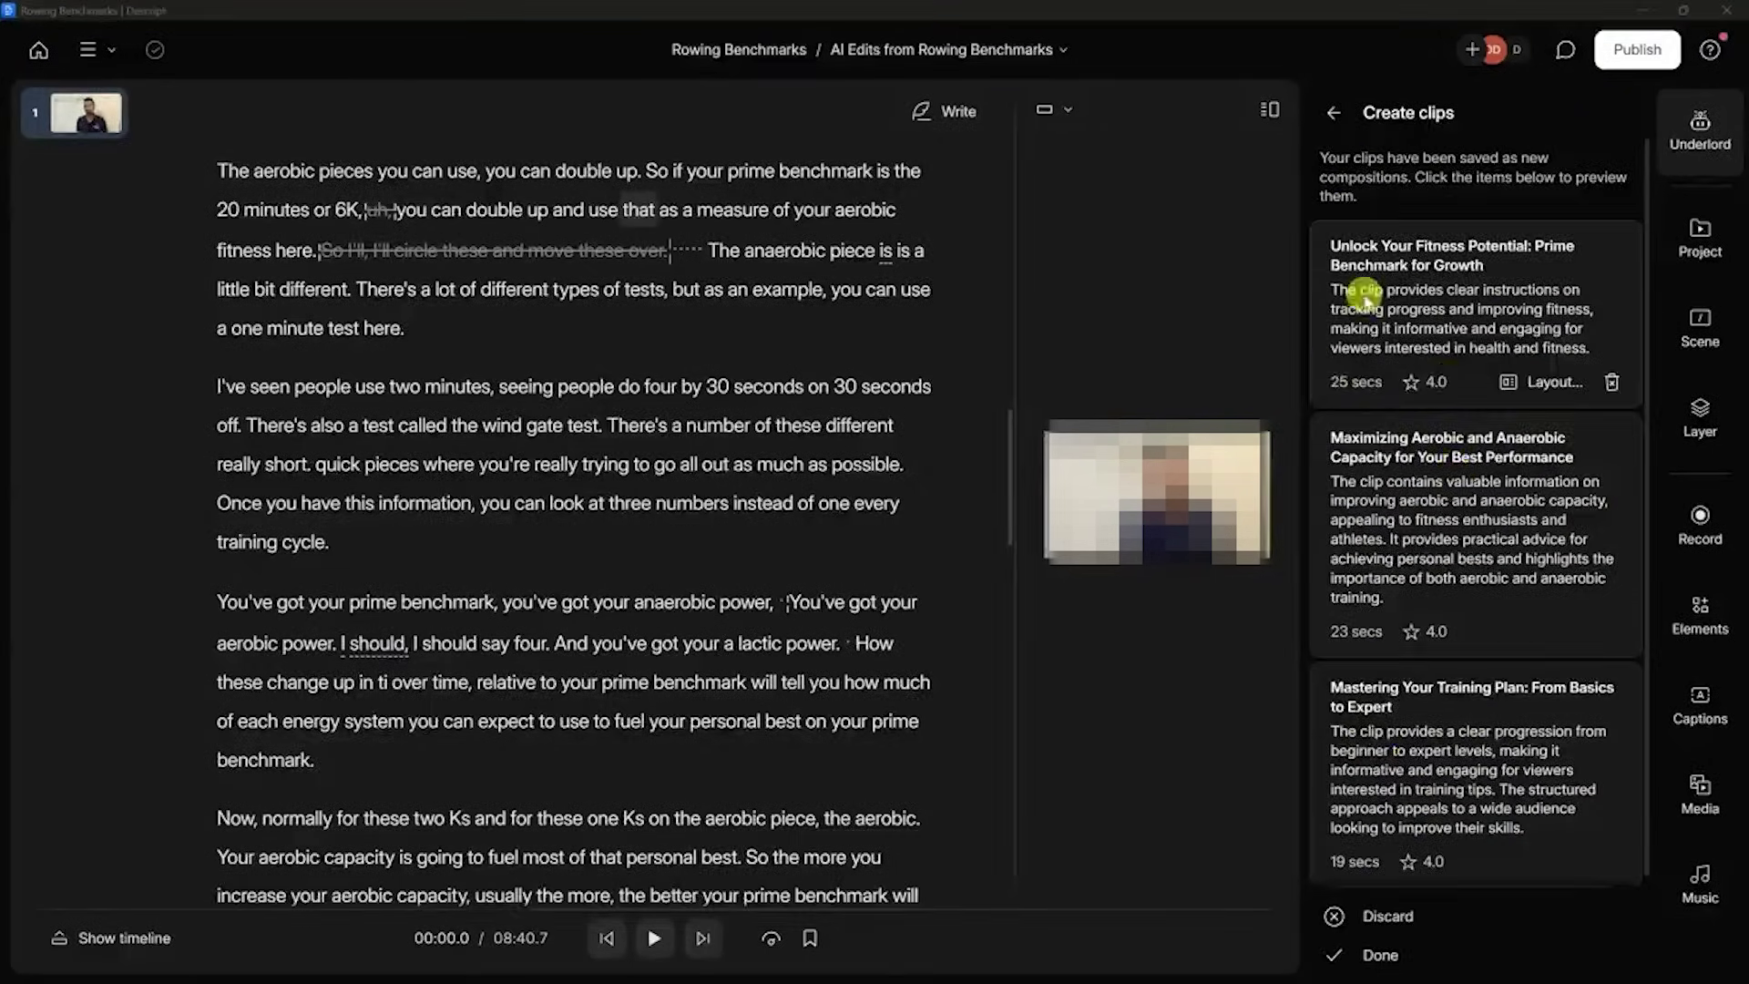
# Preview the Mastering Your Training Plan clip, and switch to the Skyline Social page to review the Step Six marketing channels.
pyautogui.click(1445, 696)
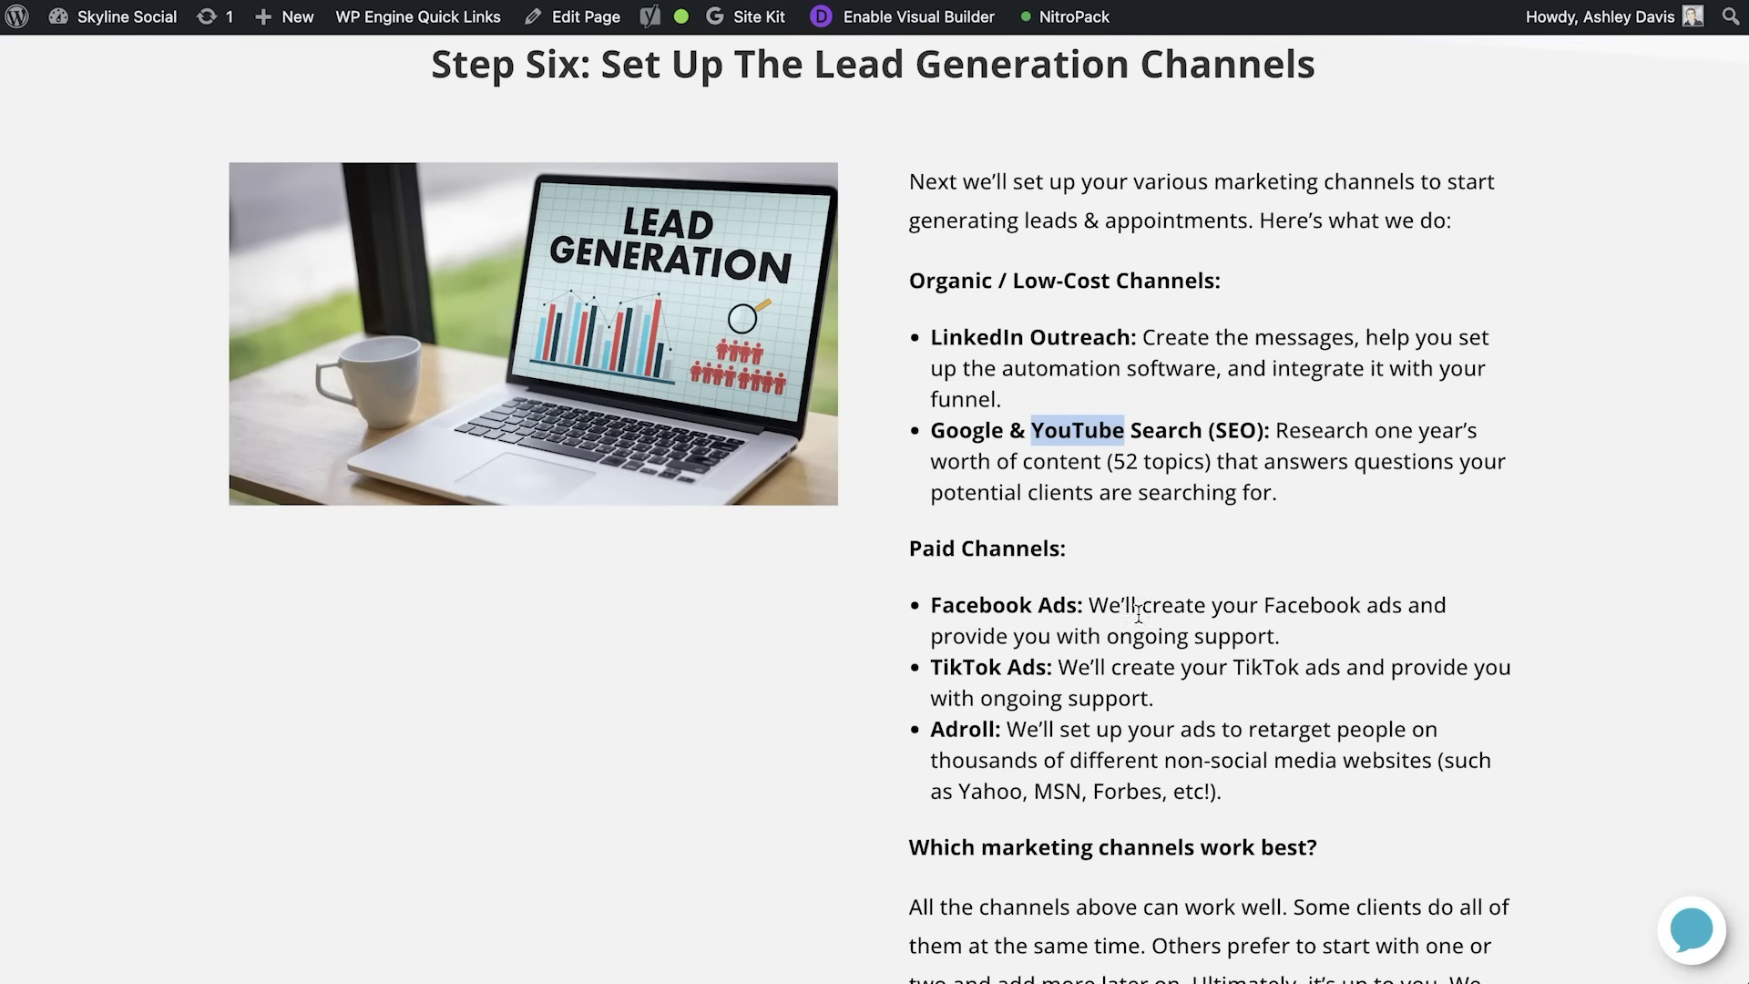
pyautogui.scroll(-1, 1283, 596)
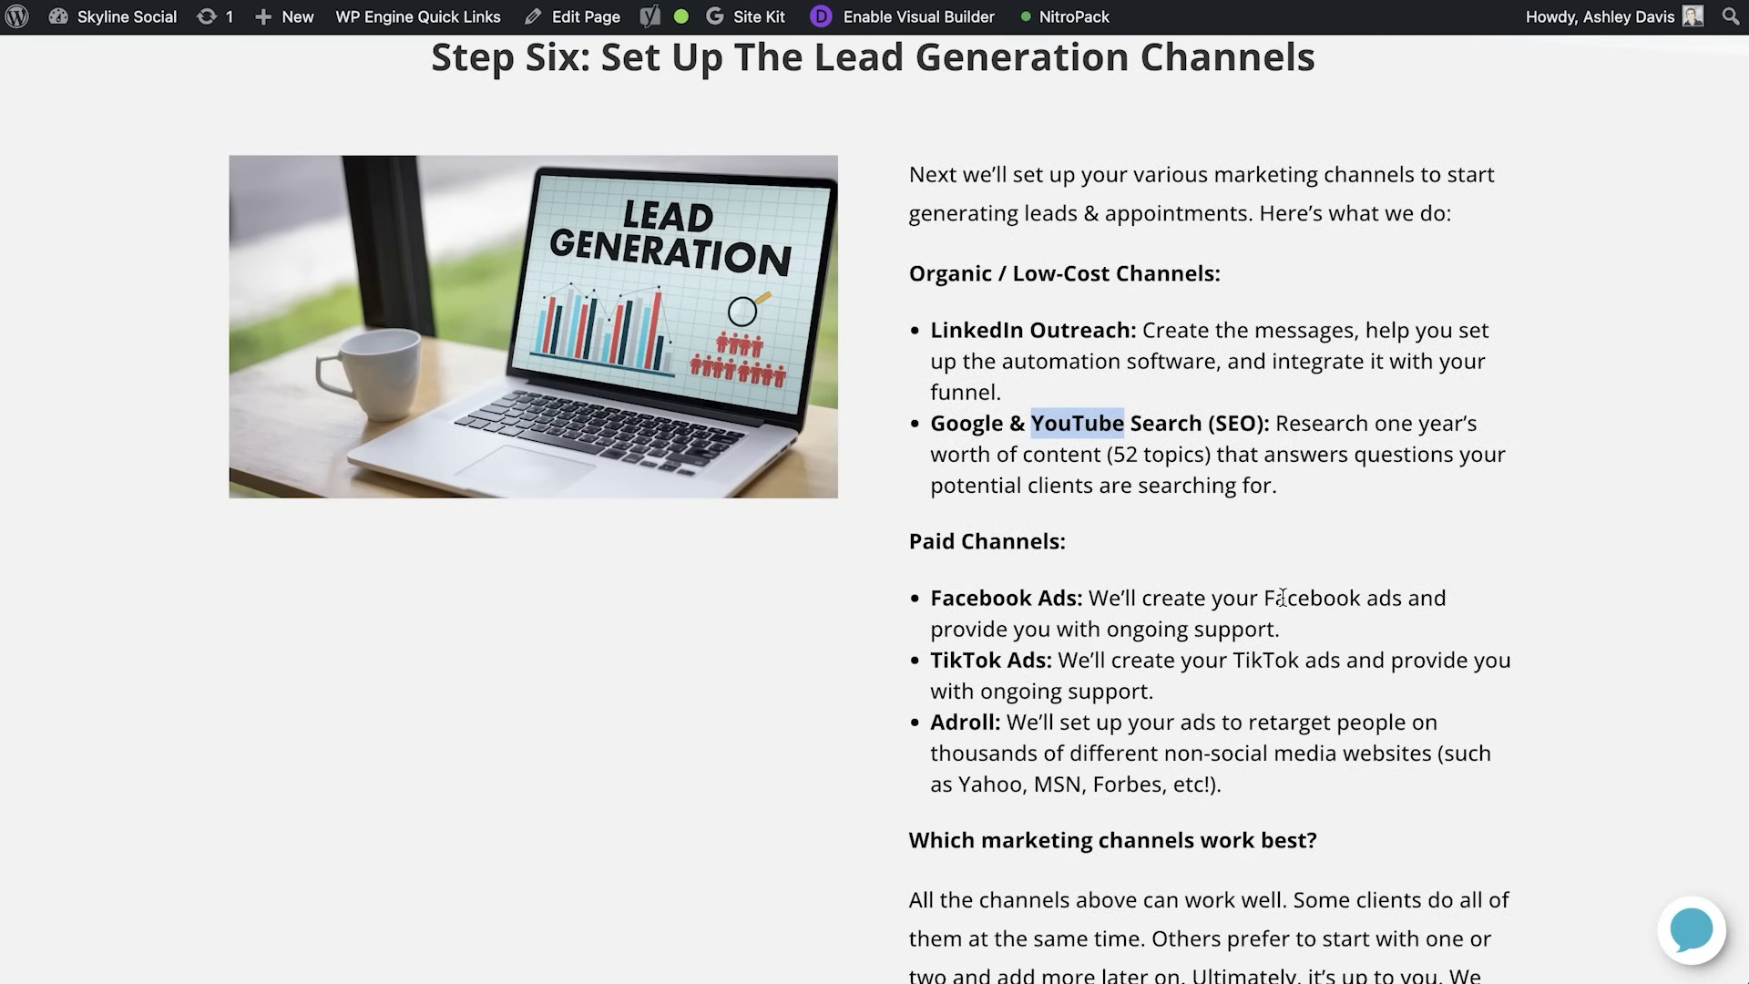
pyautogui.scroll(-1, 1283, 597)
pyautogui.scroll(-1, 1282, 597)
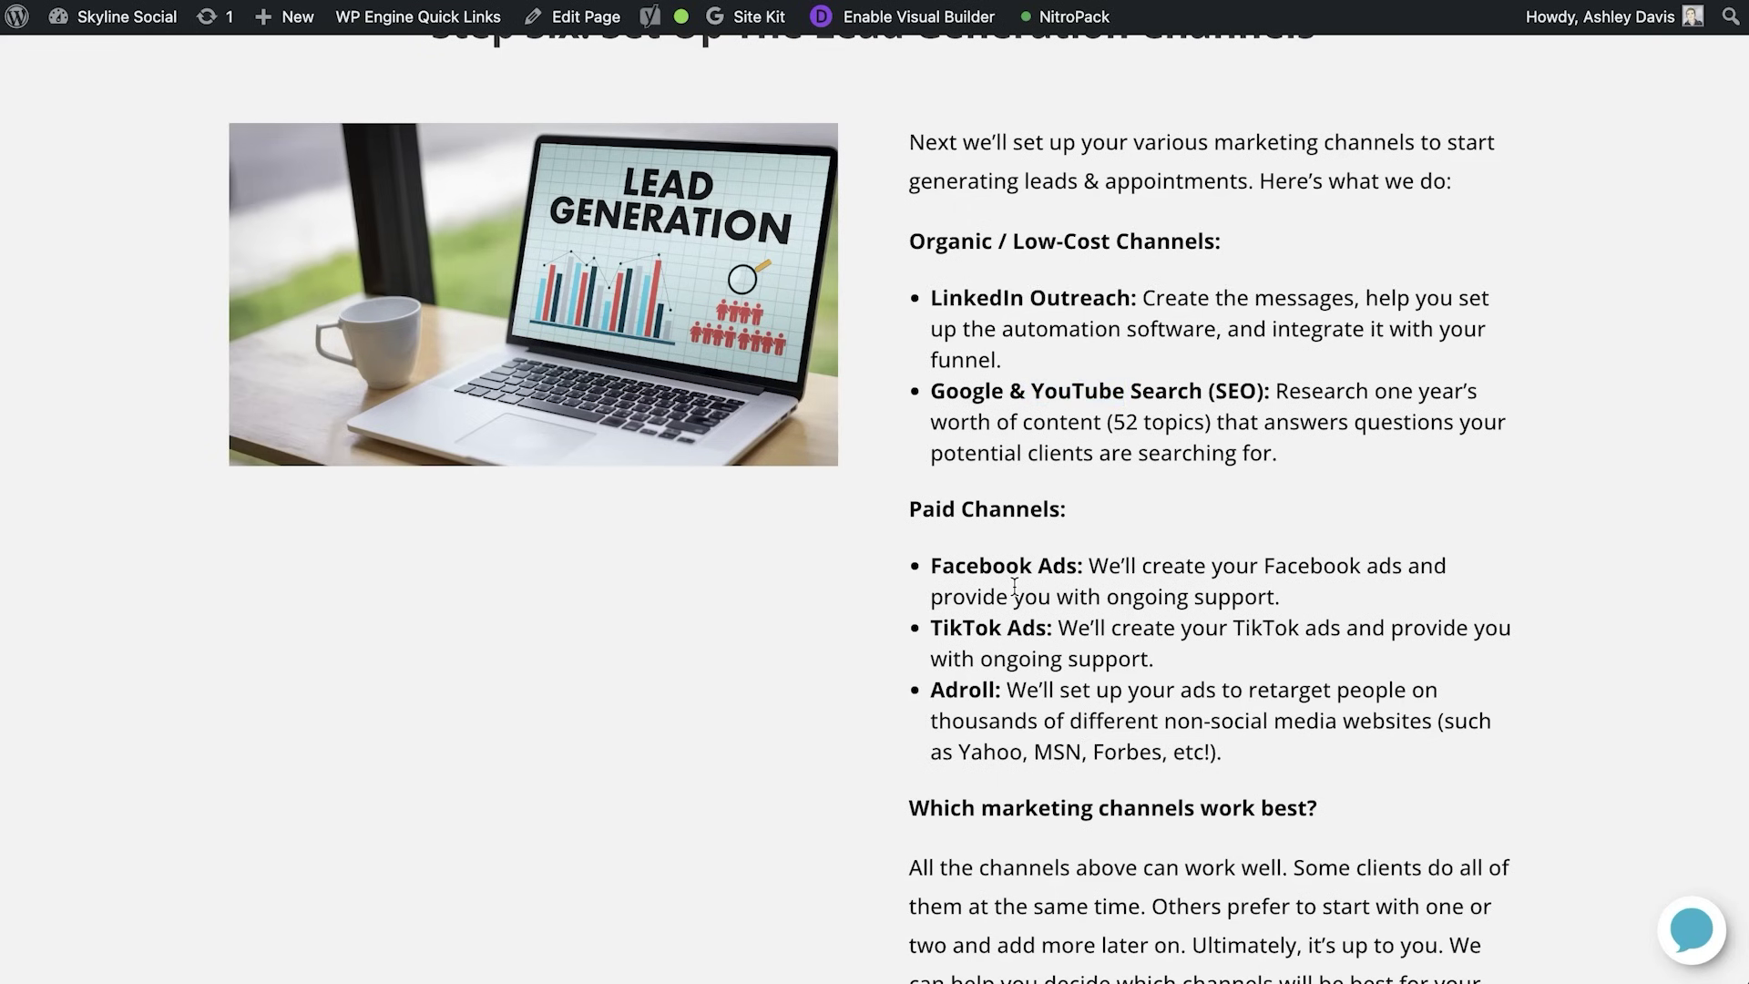
pyautogui.scroll(-2, 1014, 586)
pyautogui.scroll(3, 1014, 586)
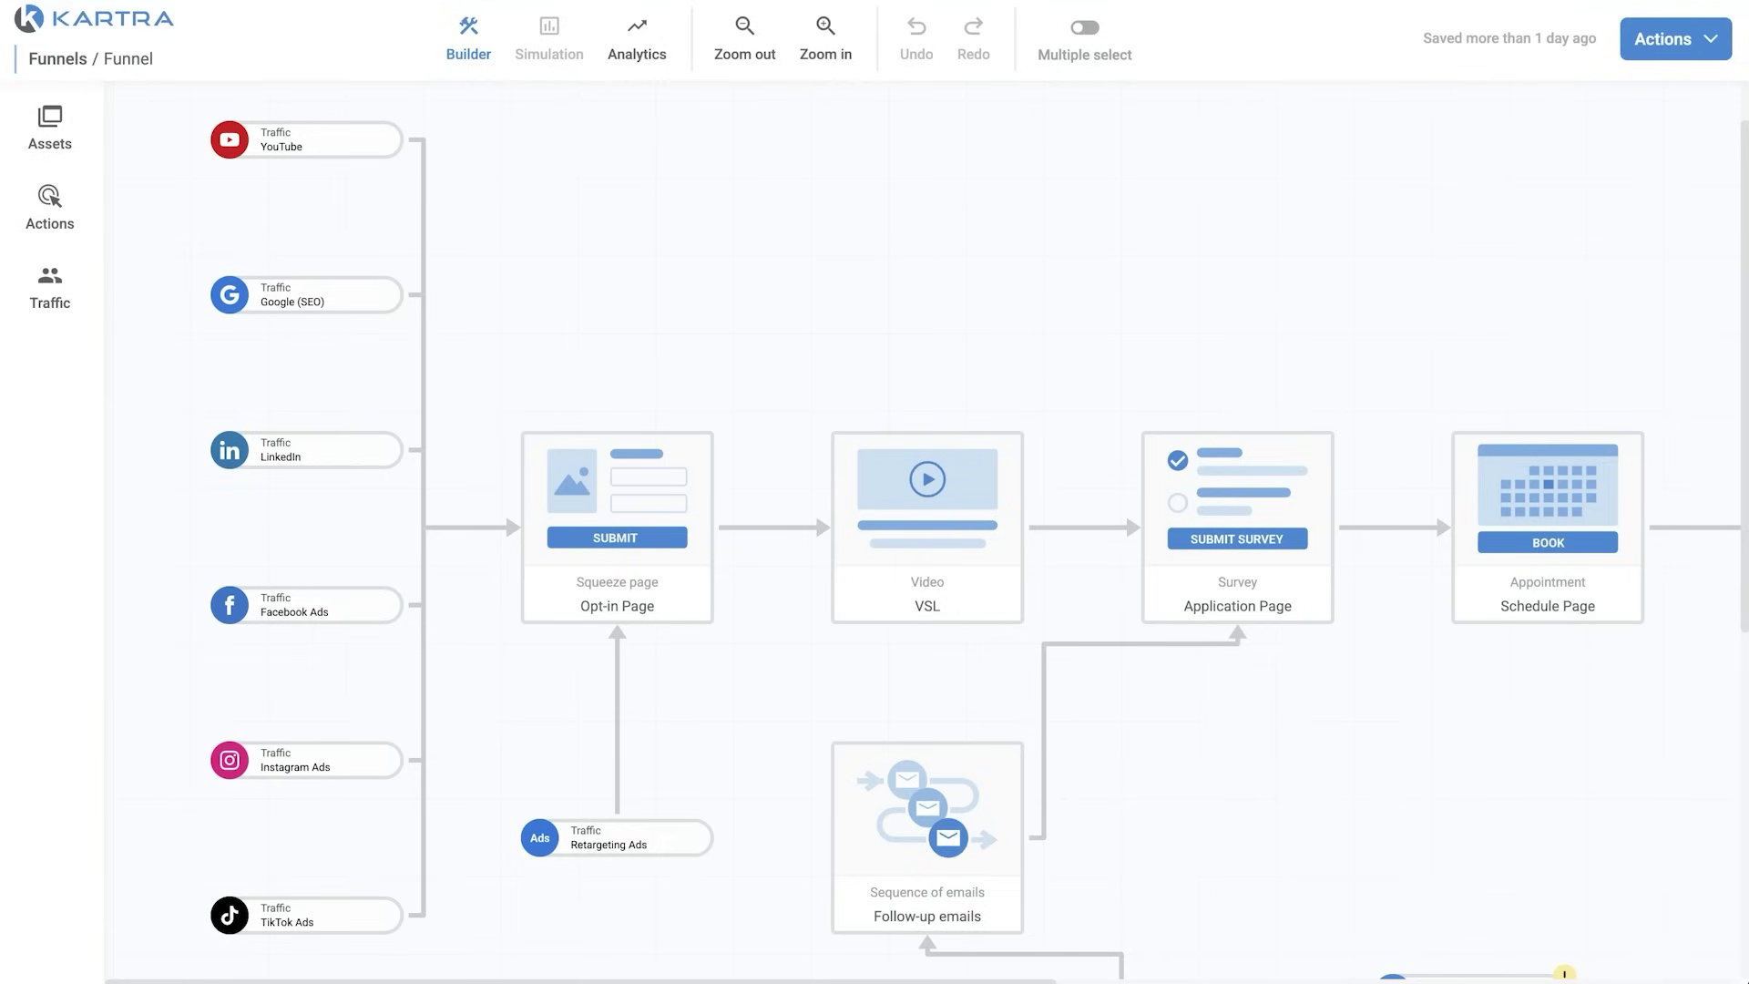
# Switch to the Kartra funnel and trace its path from the traffic sources through the opt-in page to the call confirmation page.
pyautogui.scroll(-2, 1391, 383)
pyautogui.hscroll(3, 1391, 382)
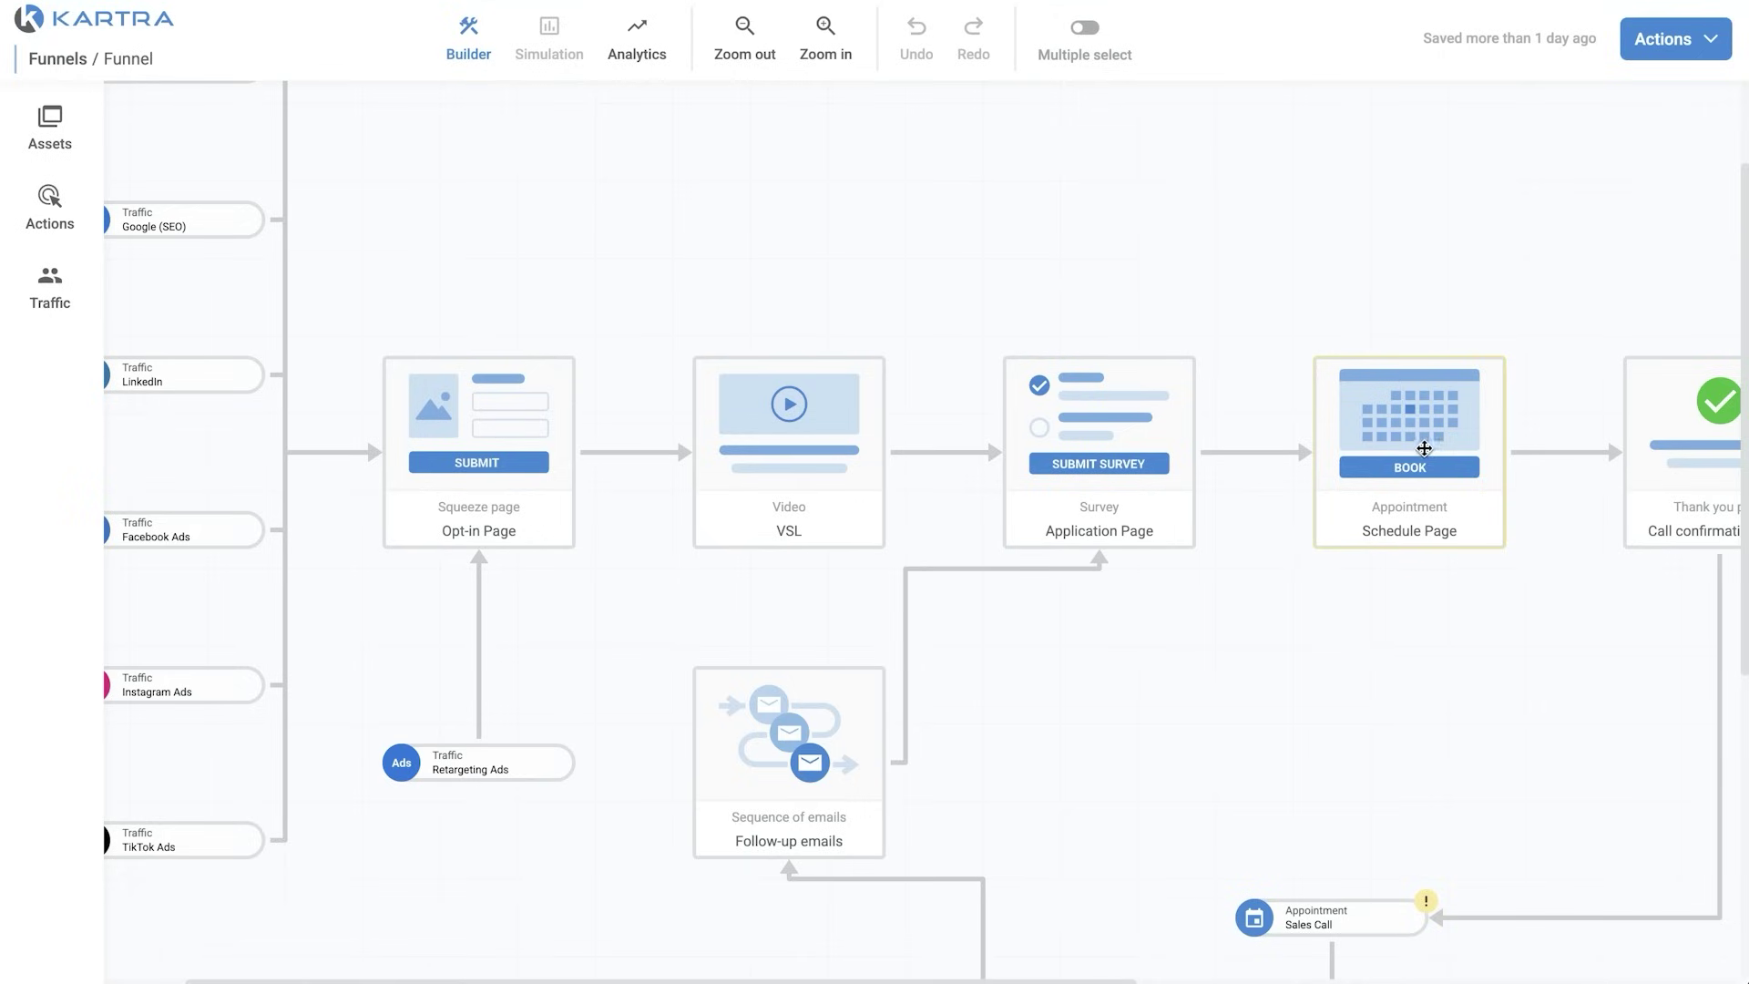
pyautogui.hscroll(2, 1424, 448)
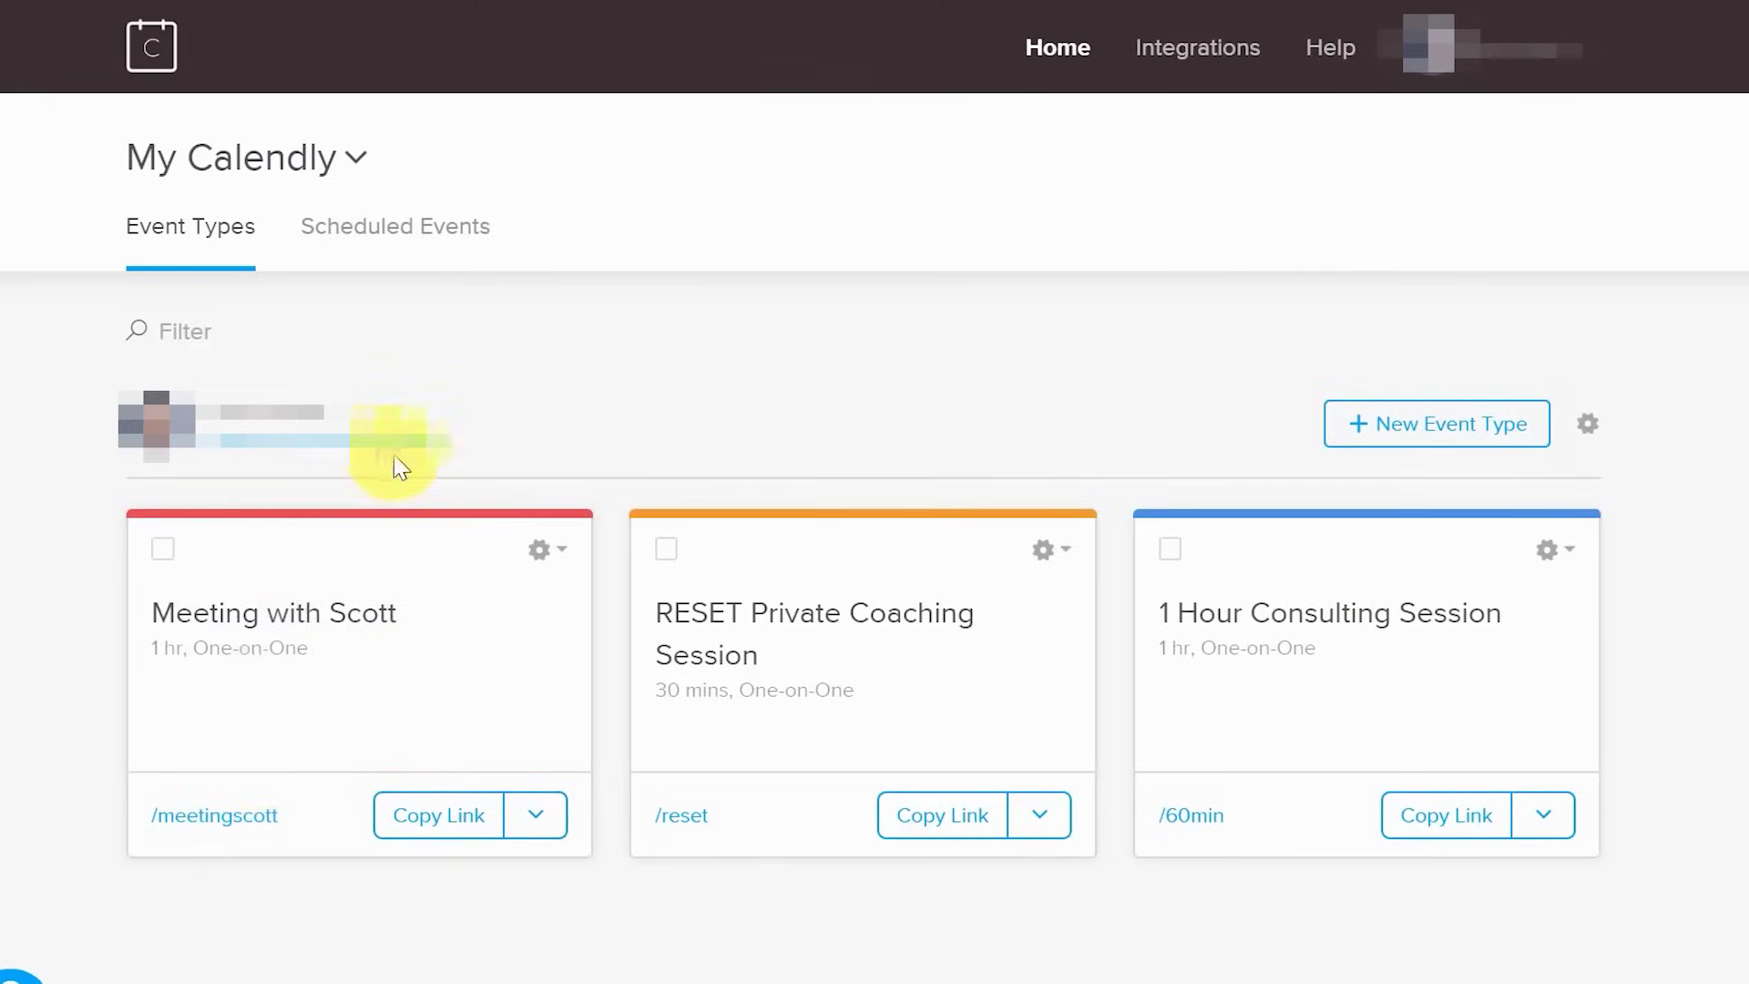
# Switch to Calendly, review the one-hour meeting event's scheduling and notification settings, and open its calendar invitation title for personalizing.
pyautogui.click(227, 825)
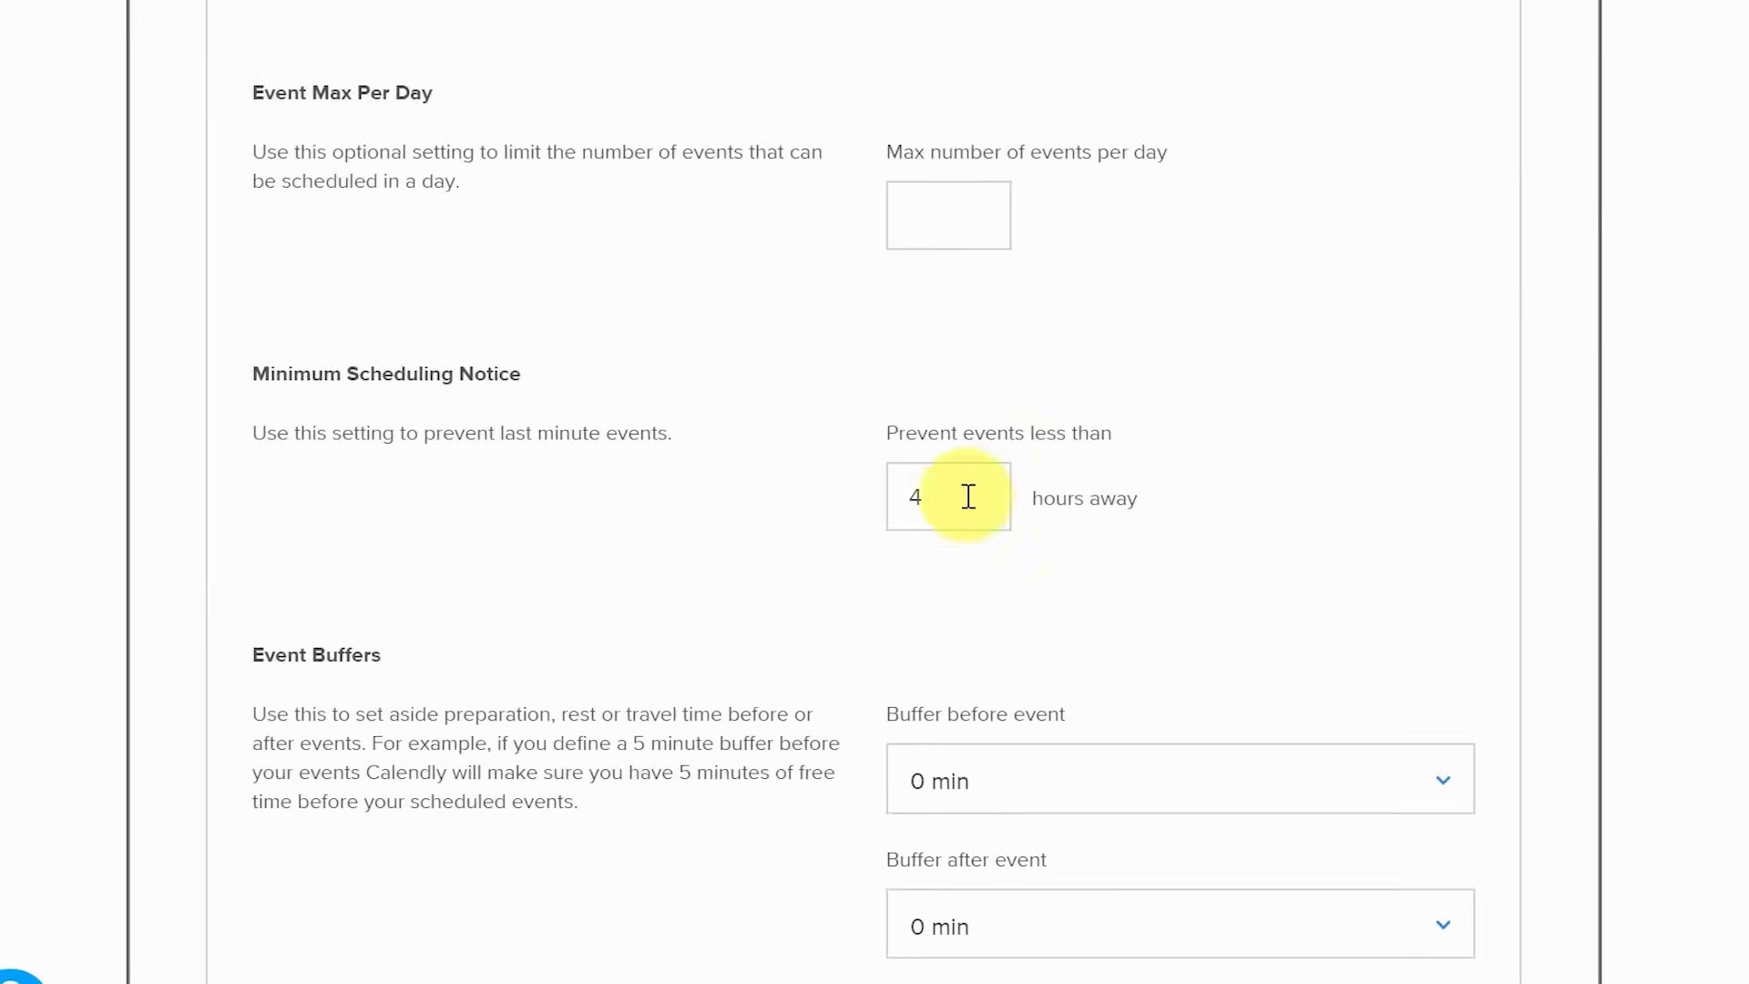
pyautogui.scroll(-3, 965, 496)
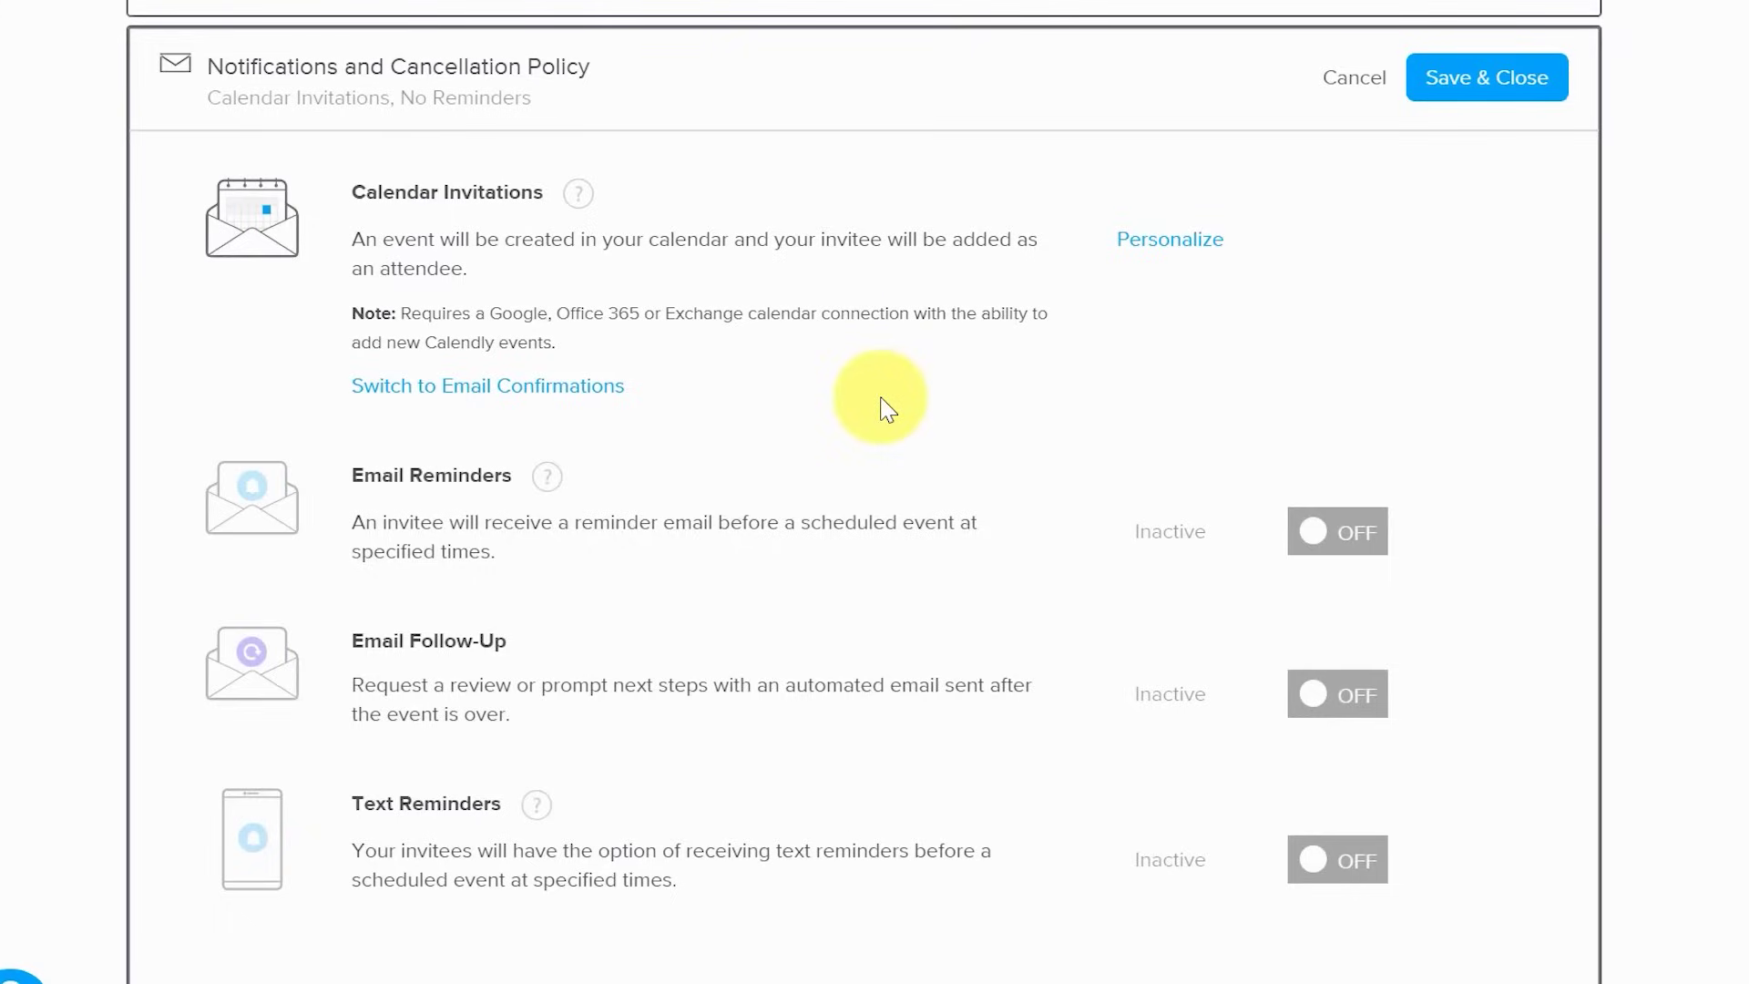
pyautogui.click(1167, 241)
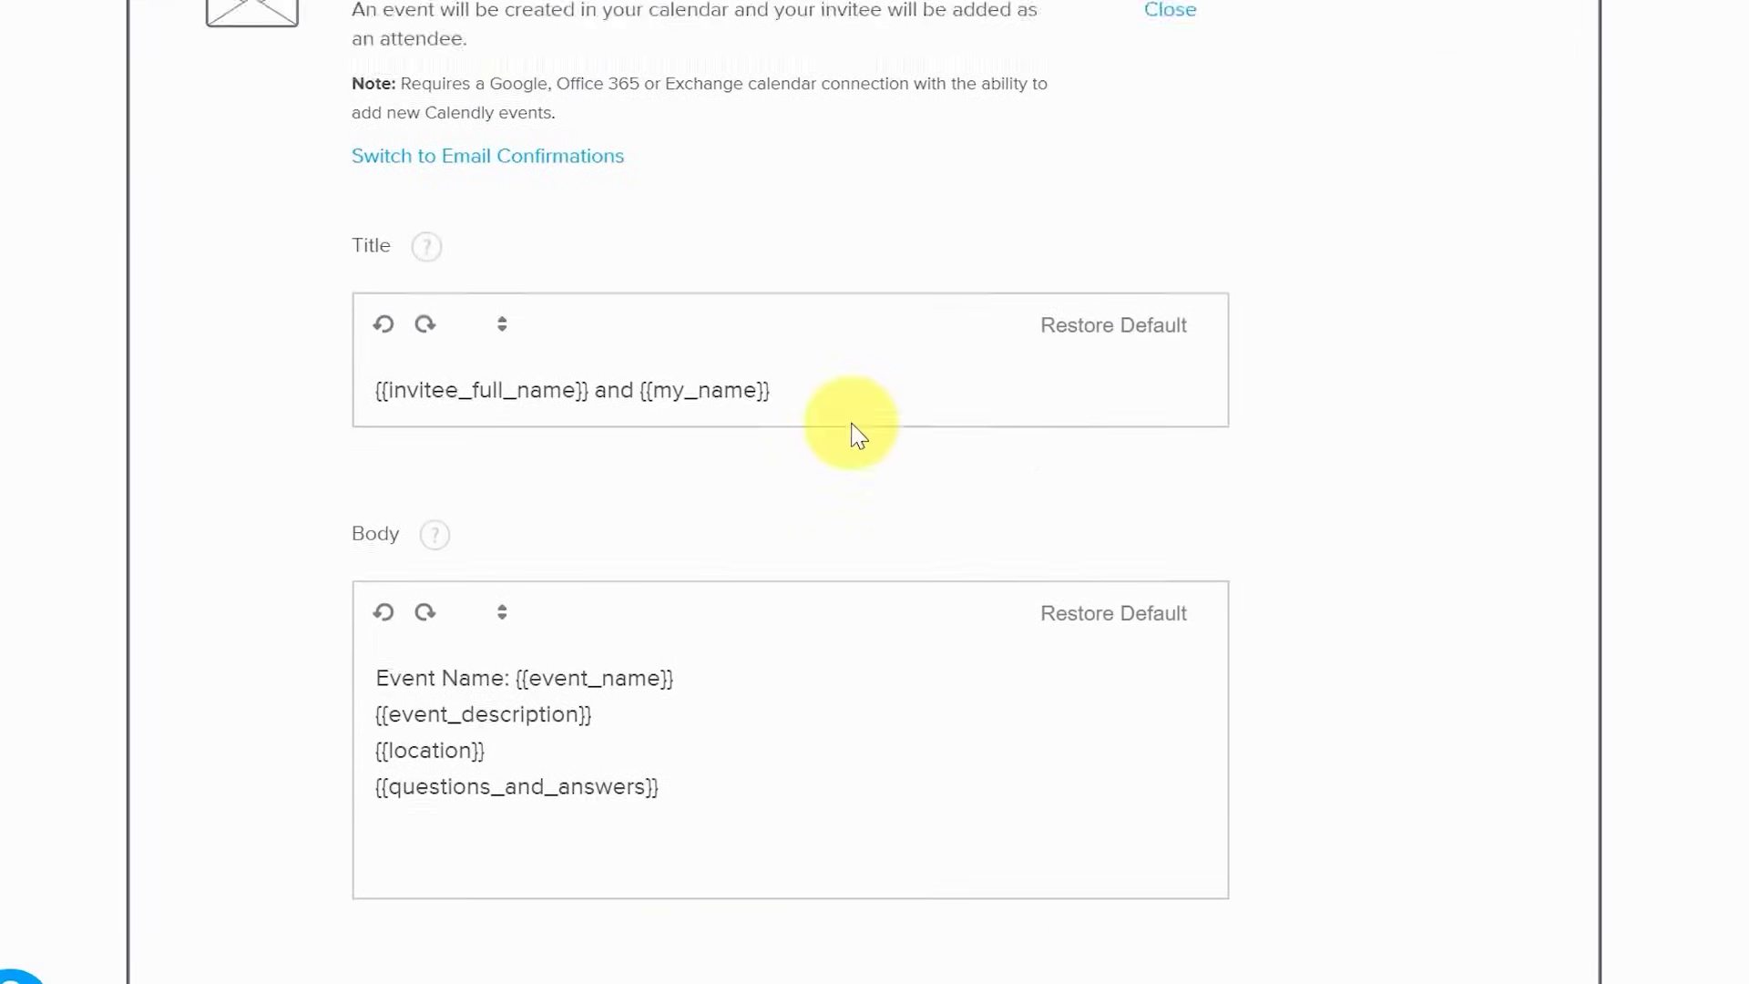
pyautogui.click(510, 386)
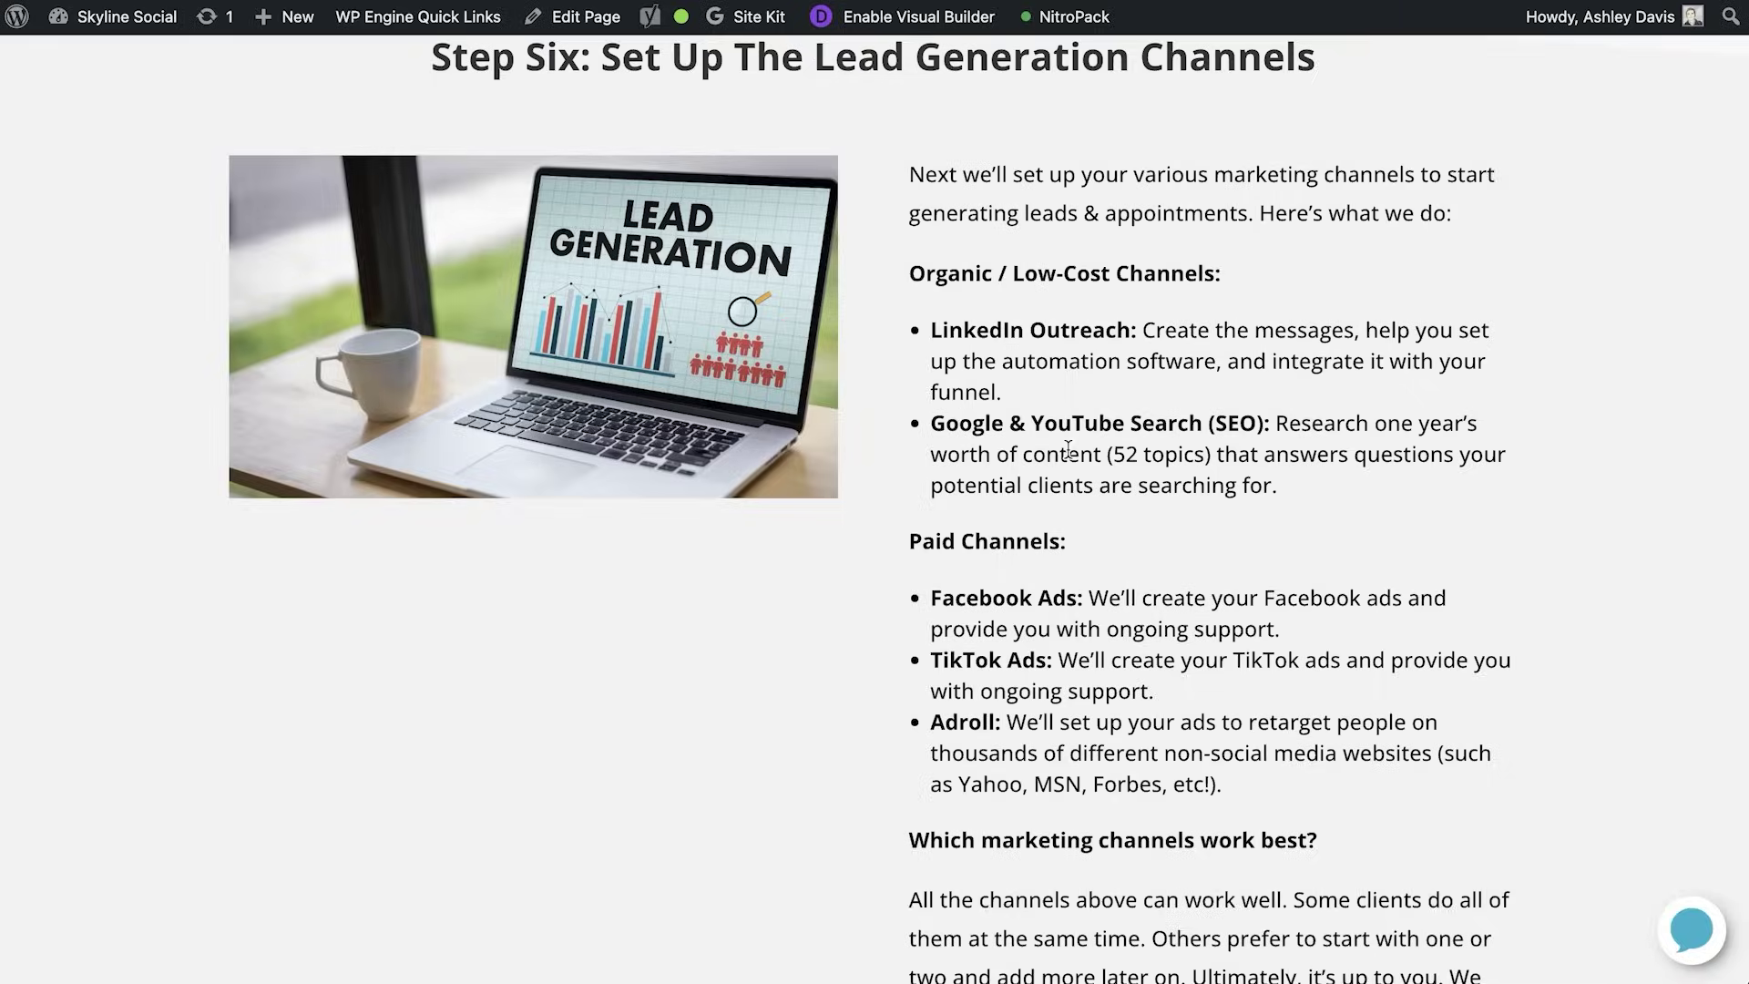
# Return to the Skyline Social page, read the Step Seven: On-going Management section, and look back over the earlier steps.
pyautogui.scroll(-10, 1013, 508)
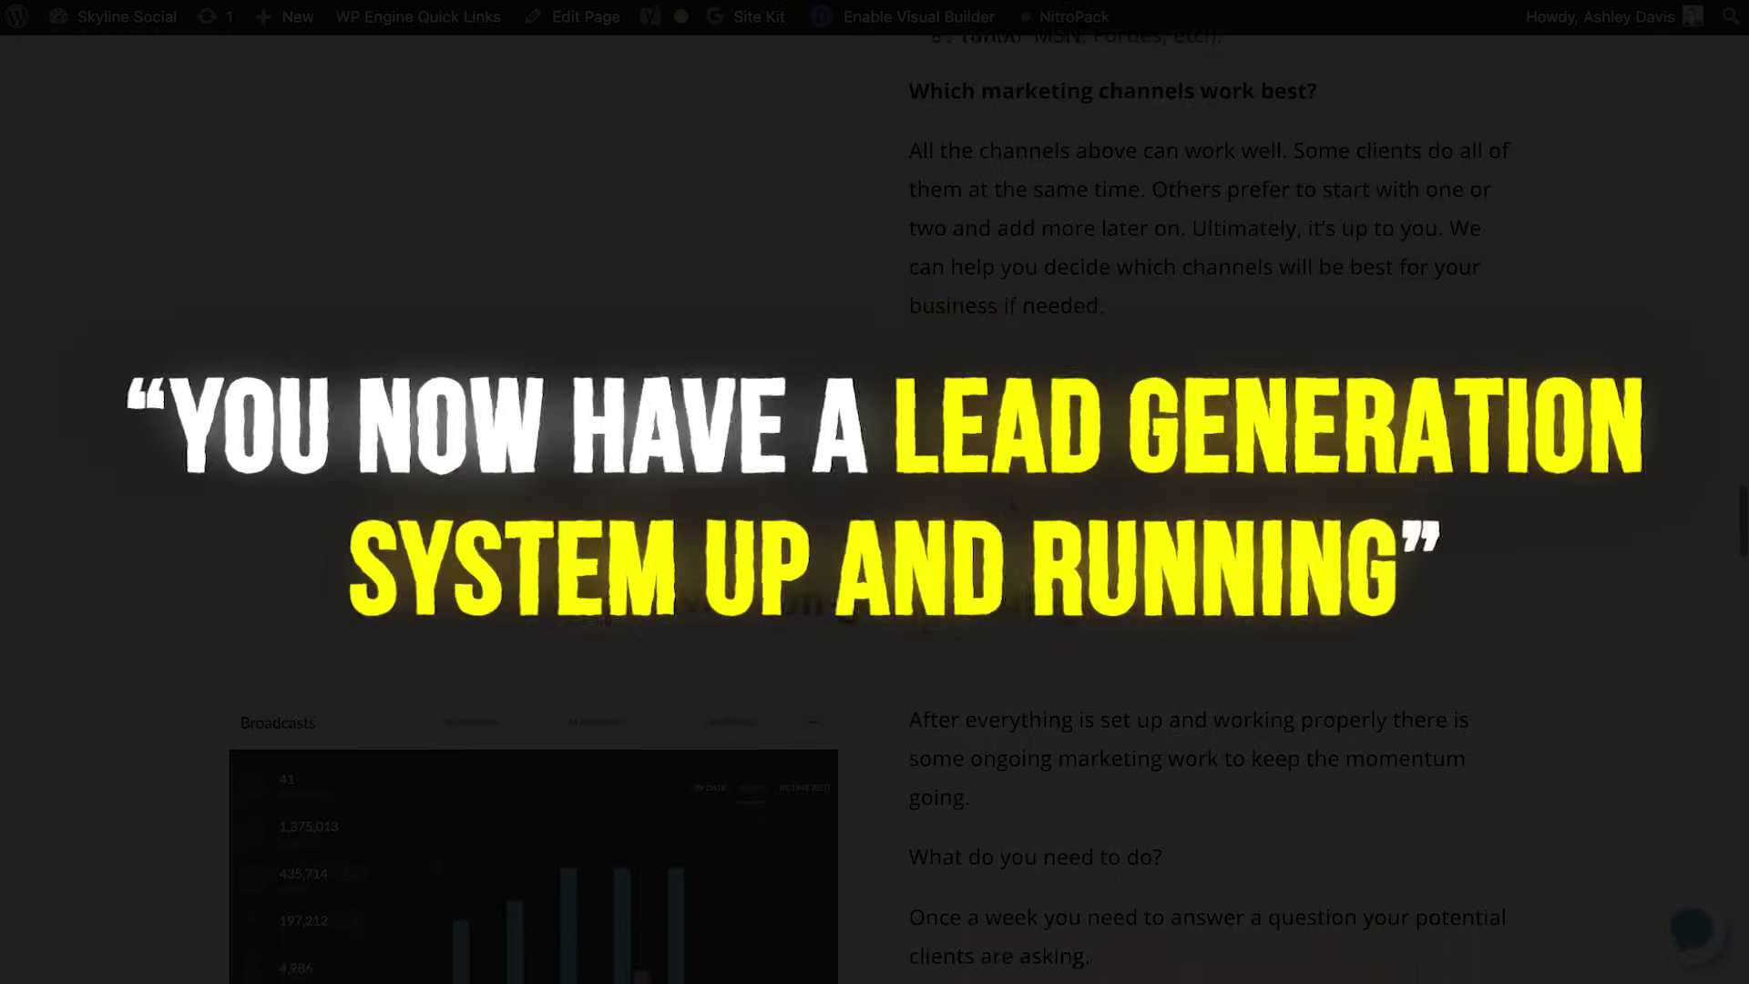
pyautogui.scroll(-3, 1011, 501)
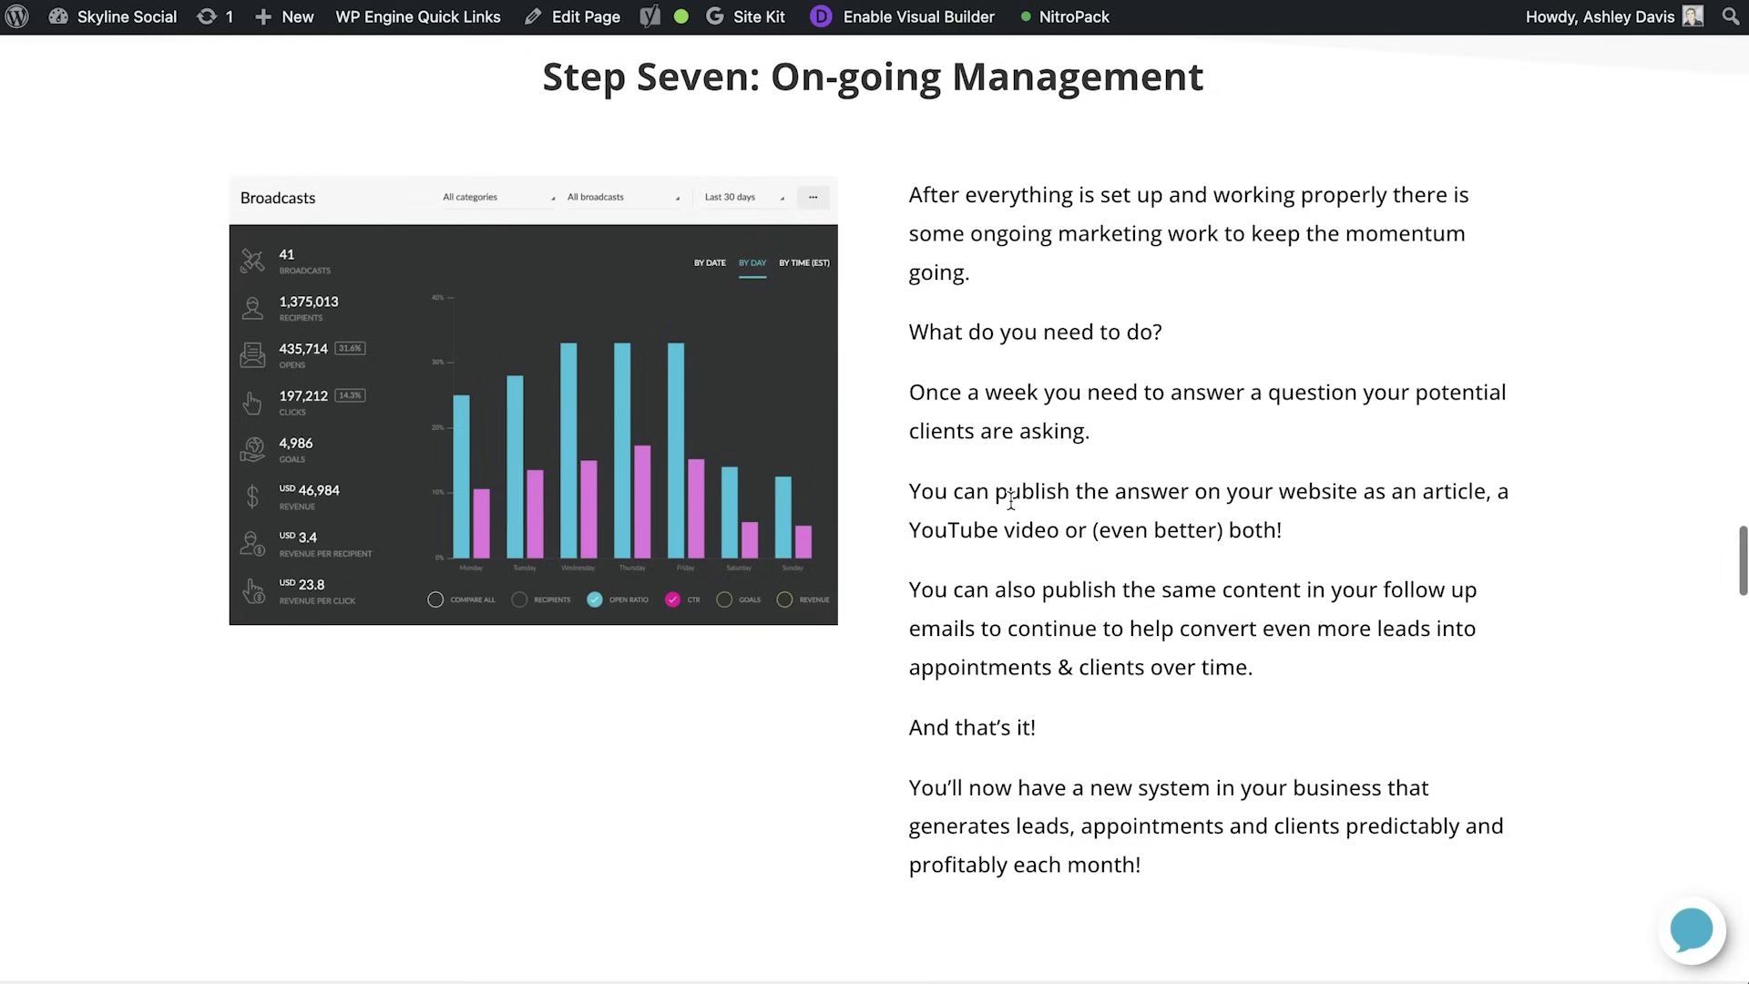
pyautogui.moveTo(774, 77); pyautogui.dragTo(943, 79)
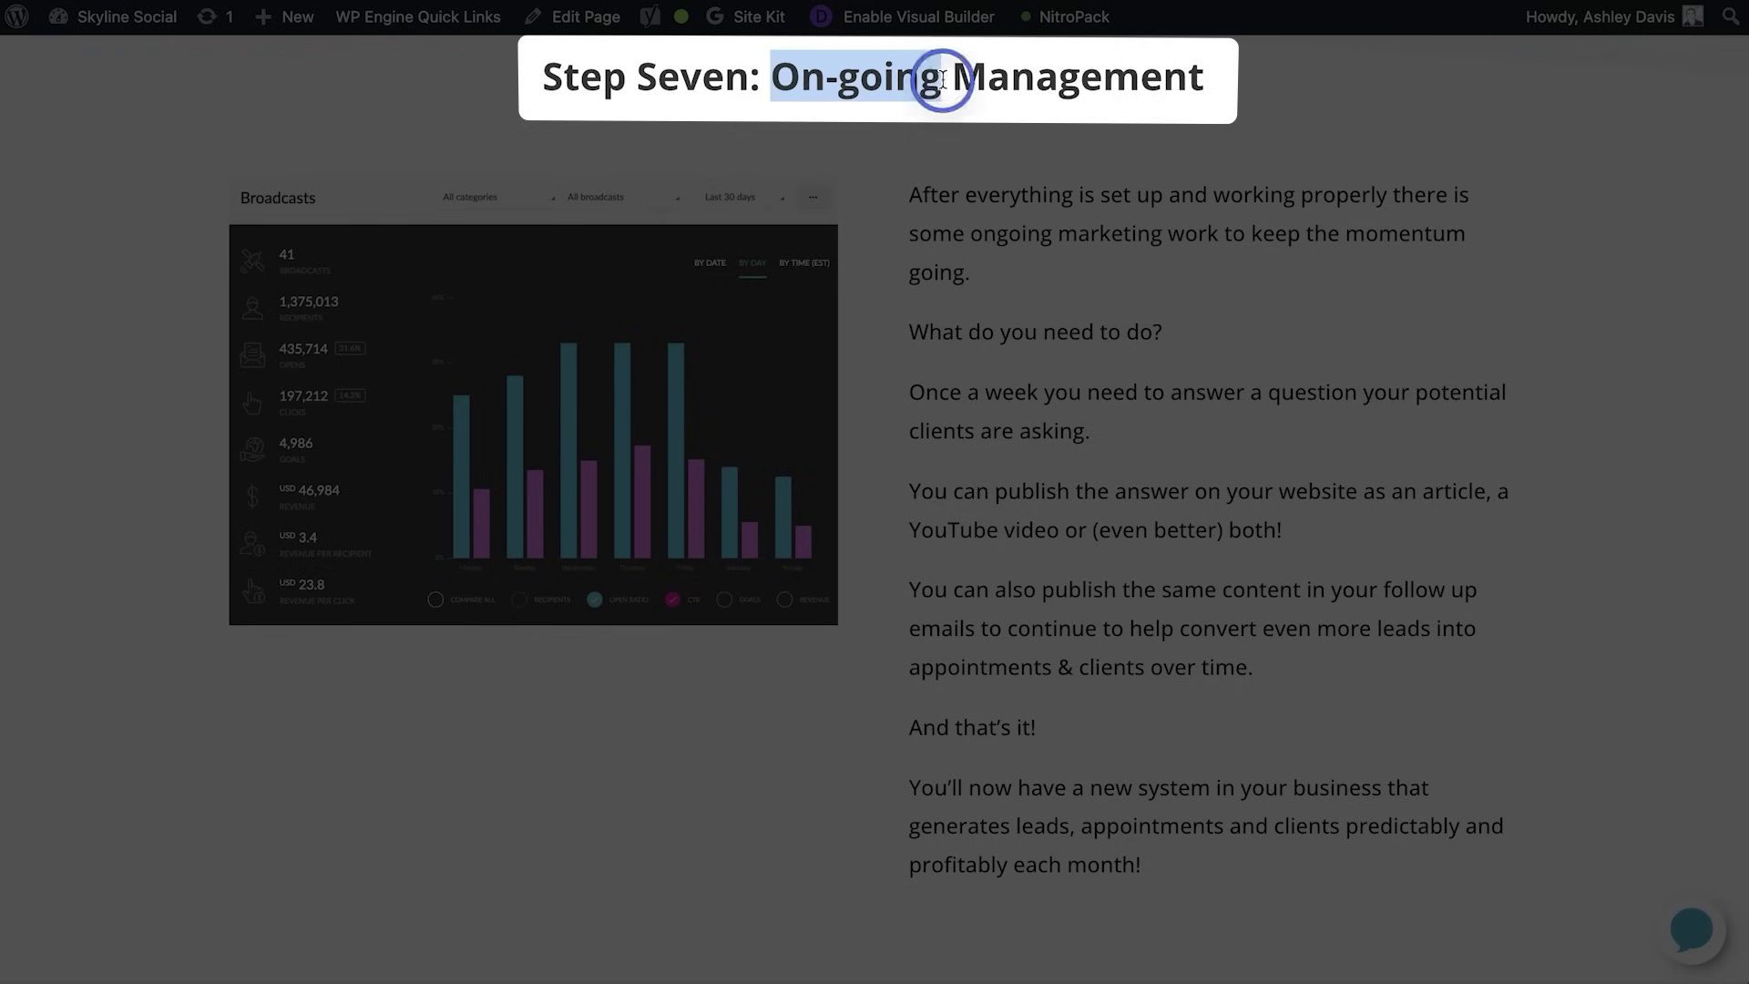
pyautogui.click(1173, 422)
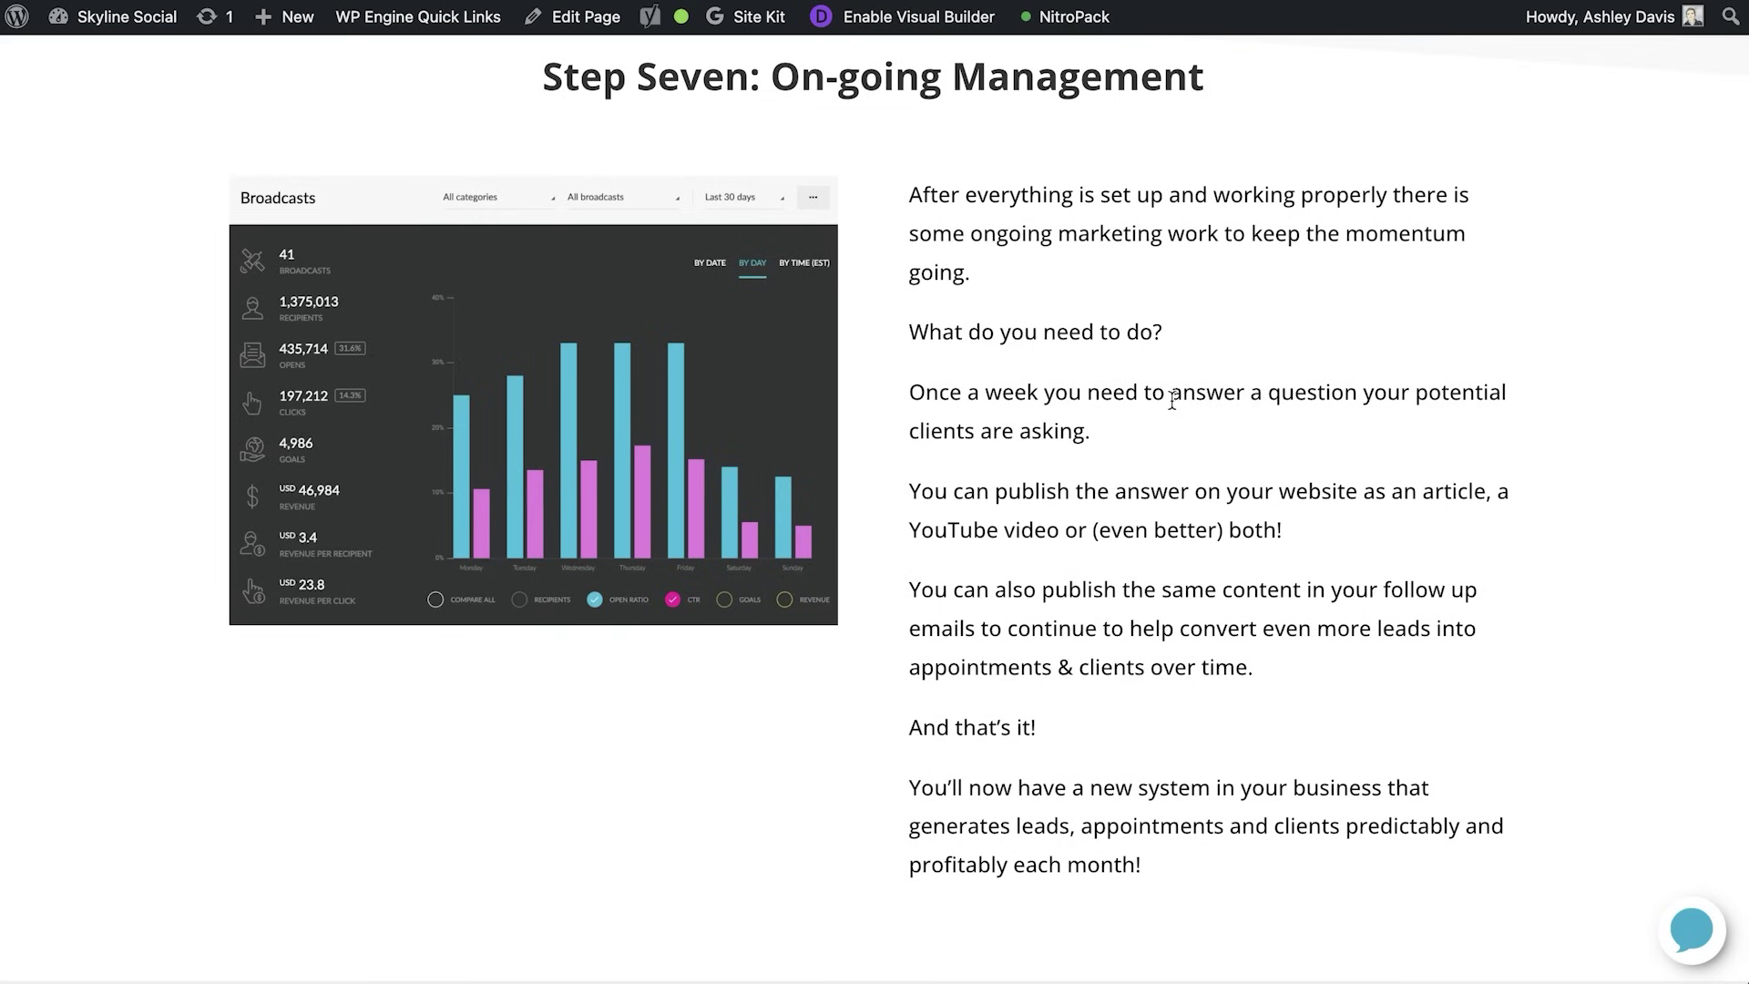
pyautogui.scroll(-1, 1172, 401)
pyautogui.scroll(1, 1181, 397)
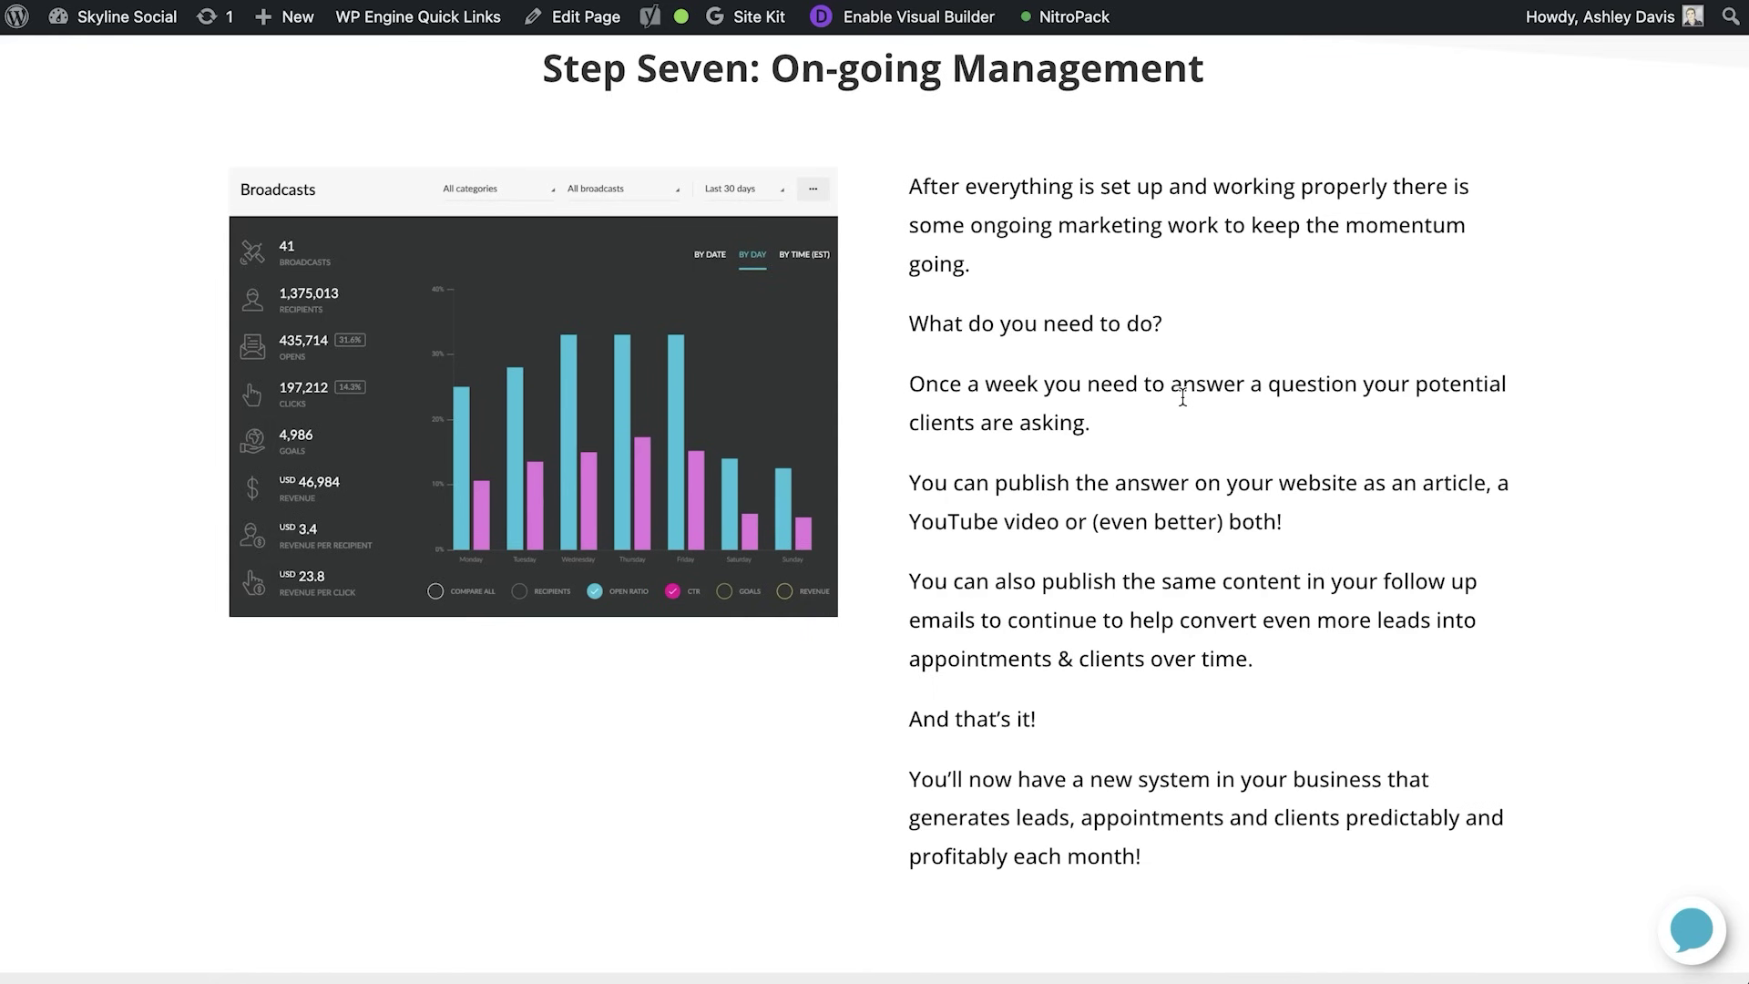
pyautogui.scroll(20, 1183, 396)
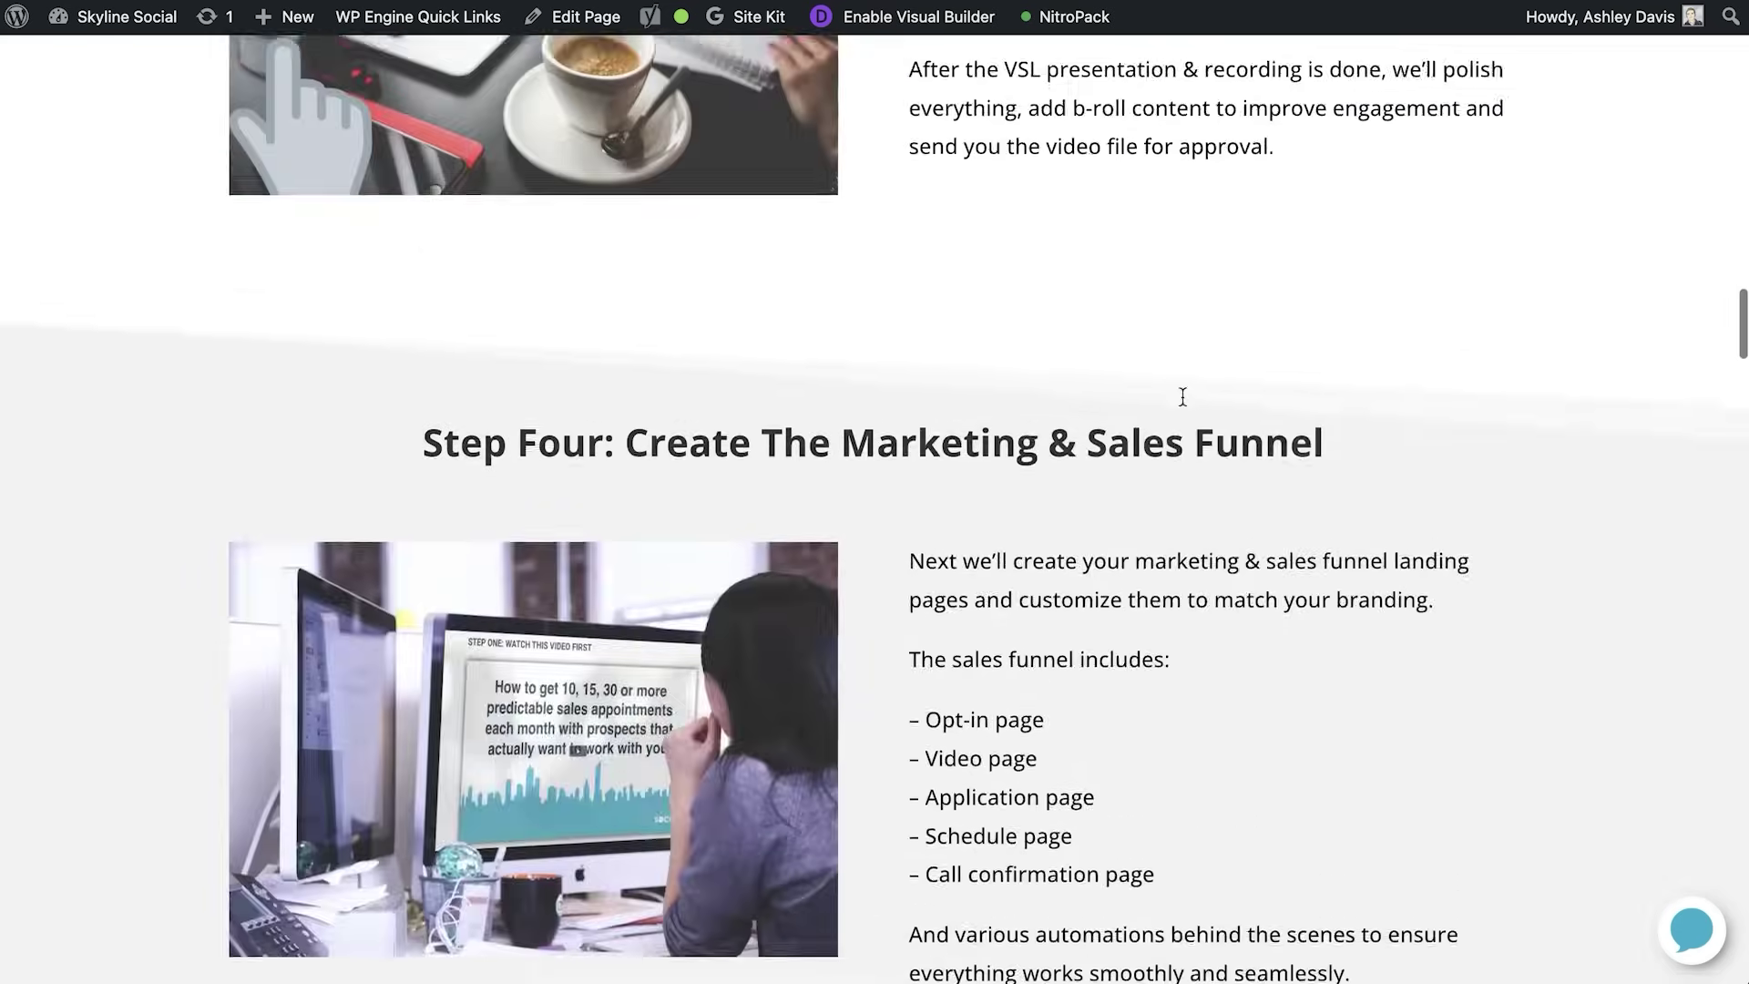
pyautogui.scroll(7, 1182, 396)
# Switch to Kartra's evergreen email sequence and look through its lead emails, client emails and wait stages.
pyautogui.scroll(-17, 1183, 396)
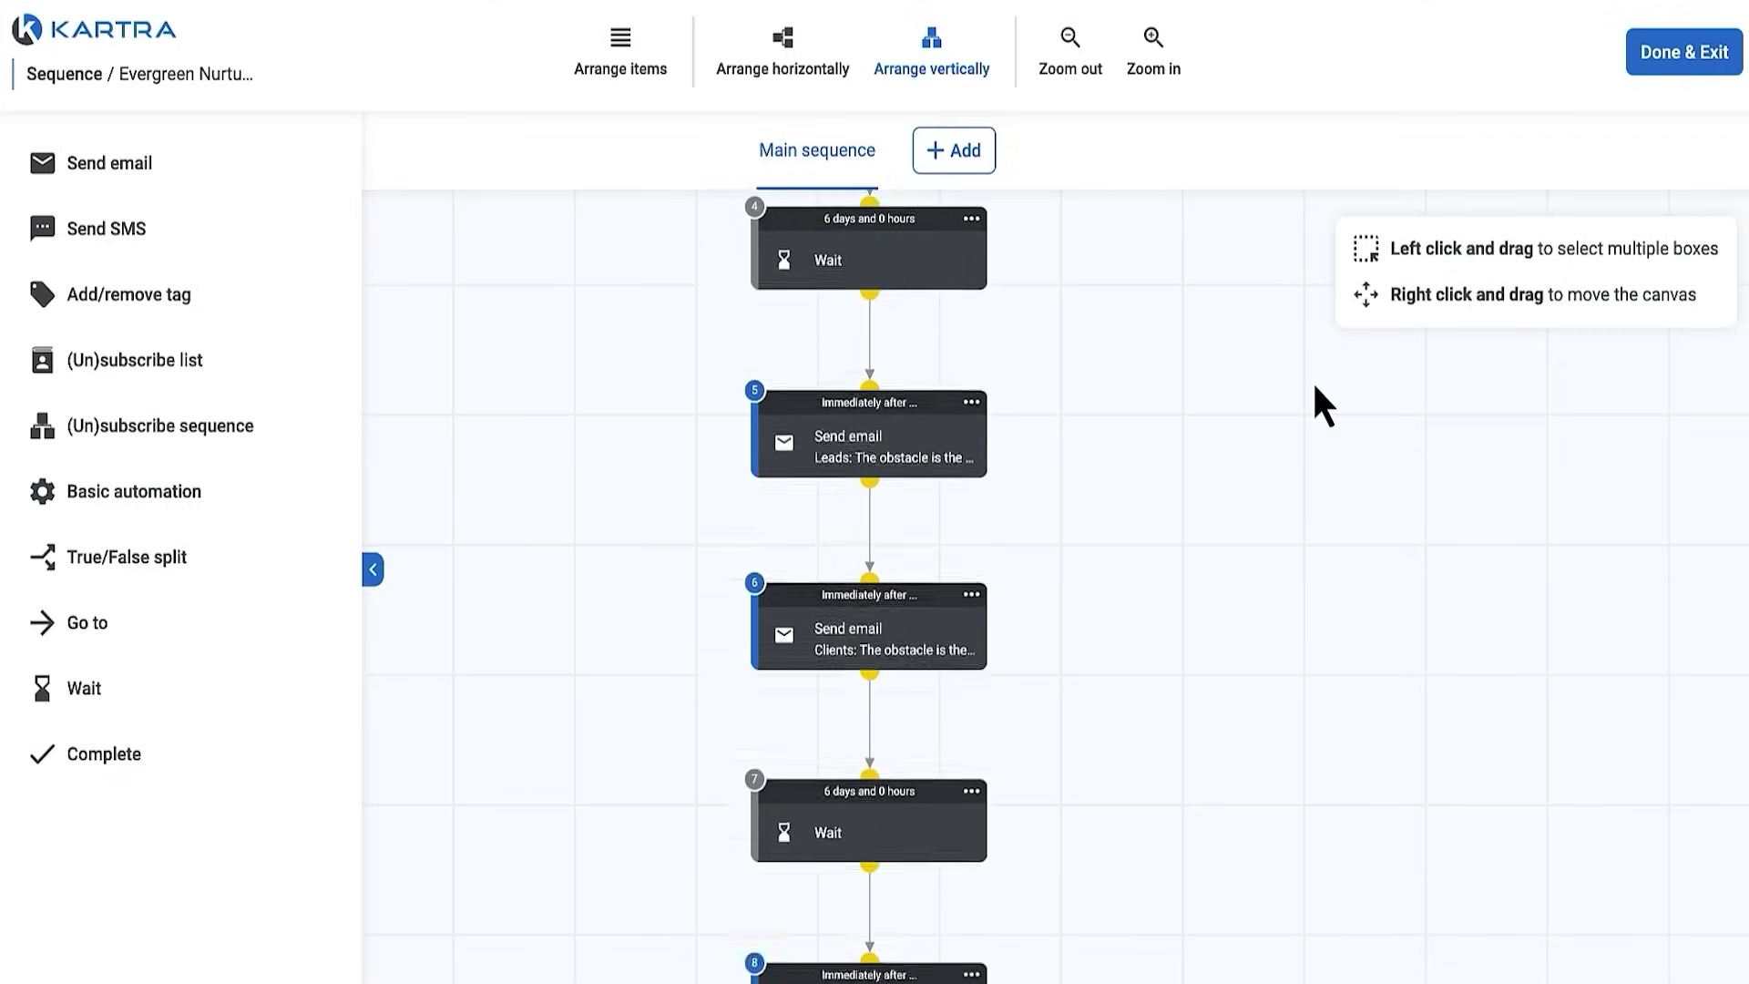
pyautogui.scroll(-10, 1312, 399)
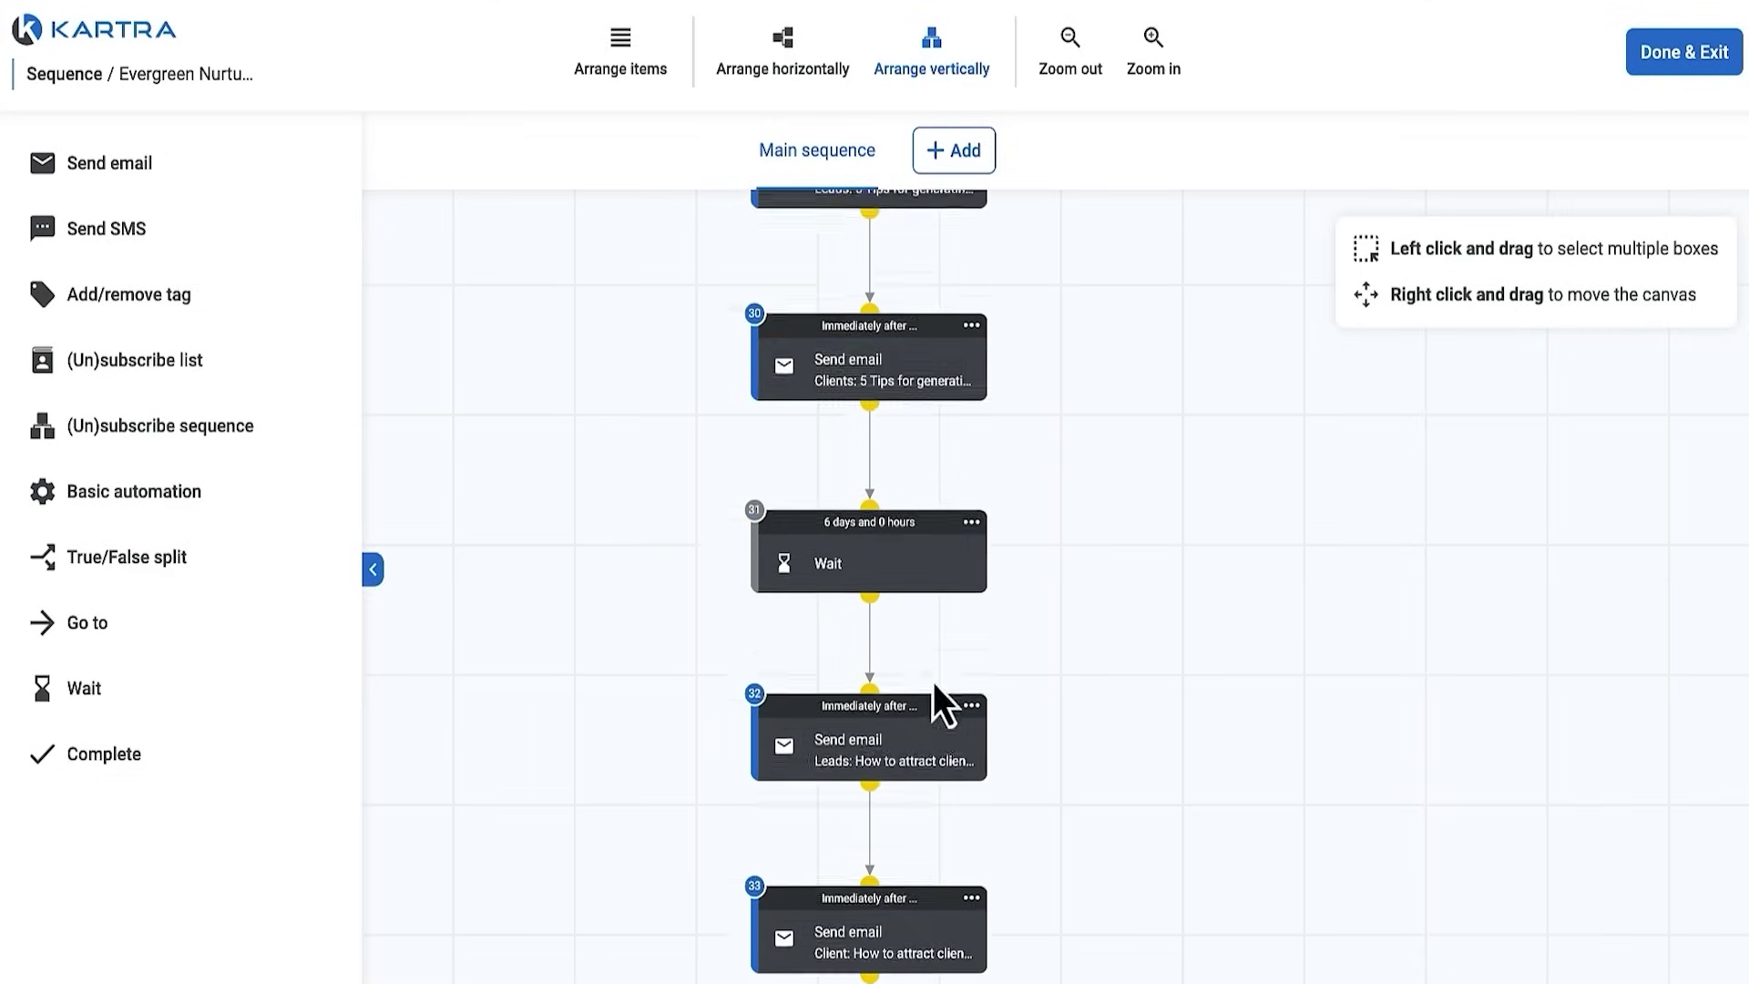
pyautogui.scroll(-20, 987, 806)
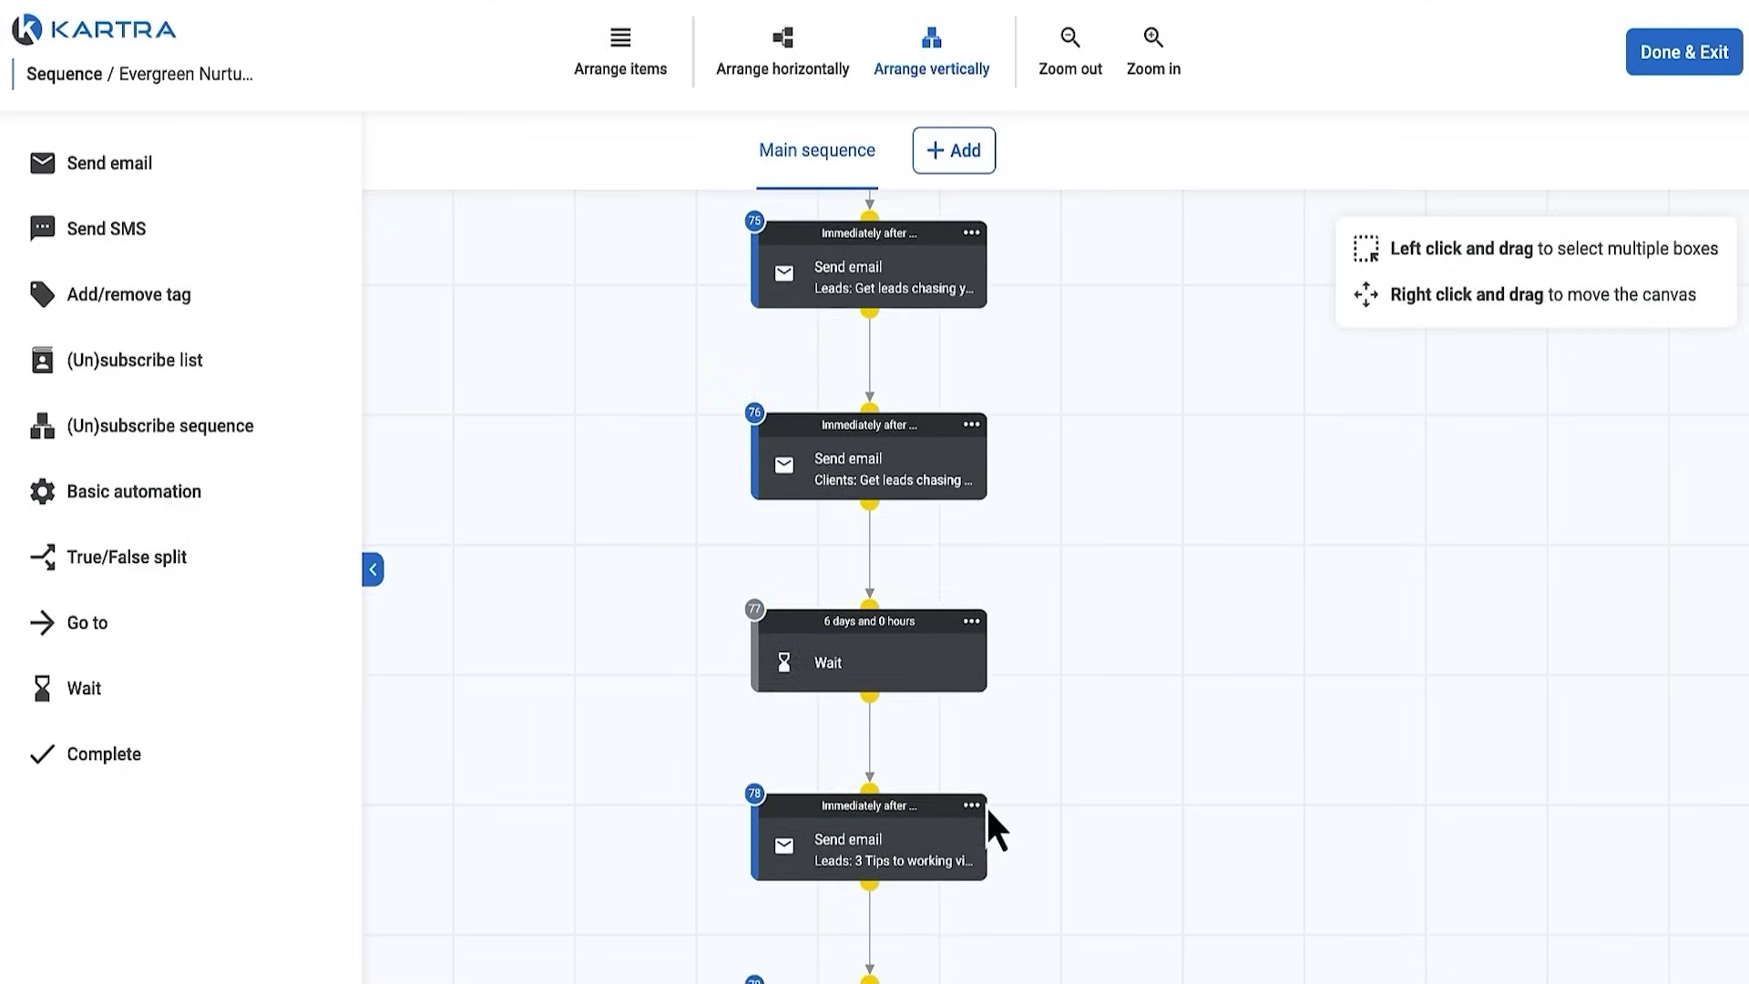